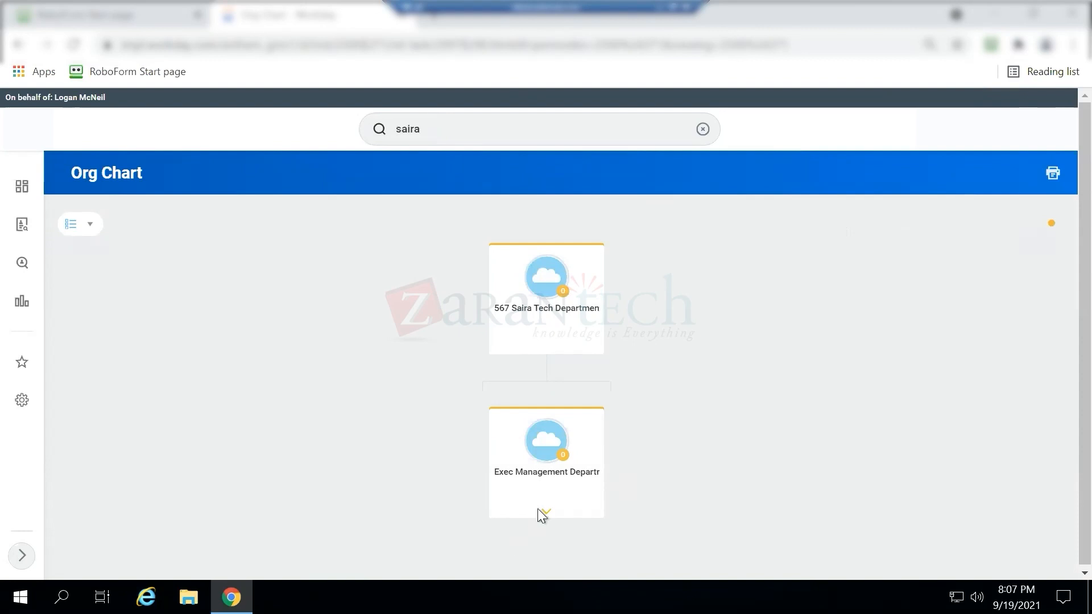
Step: Expand the subordinate departments under the Exec Management Department in the org chart
left_click(548, 518)
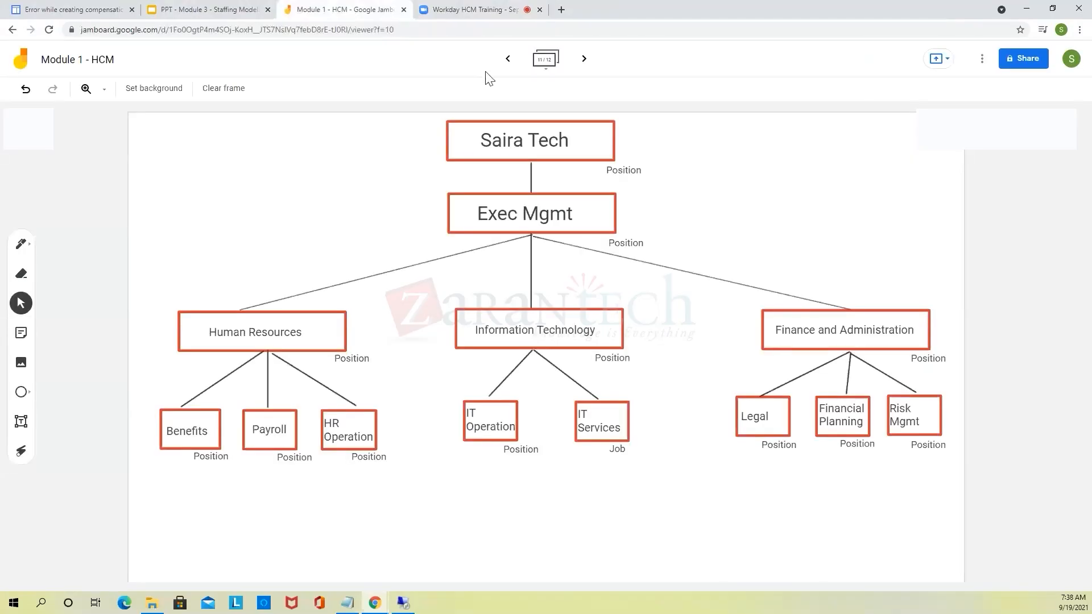
Step: Compare the Saira Tech department structure frames with the Cost Center Hierarchy frame in the Module 1 - HCM Jamboard
left_click(508, 58)
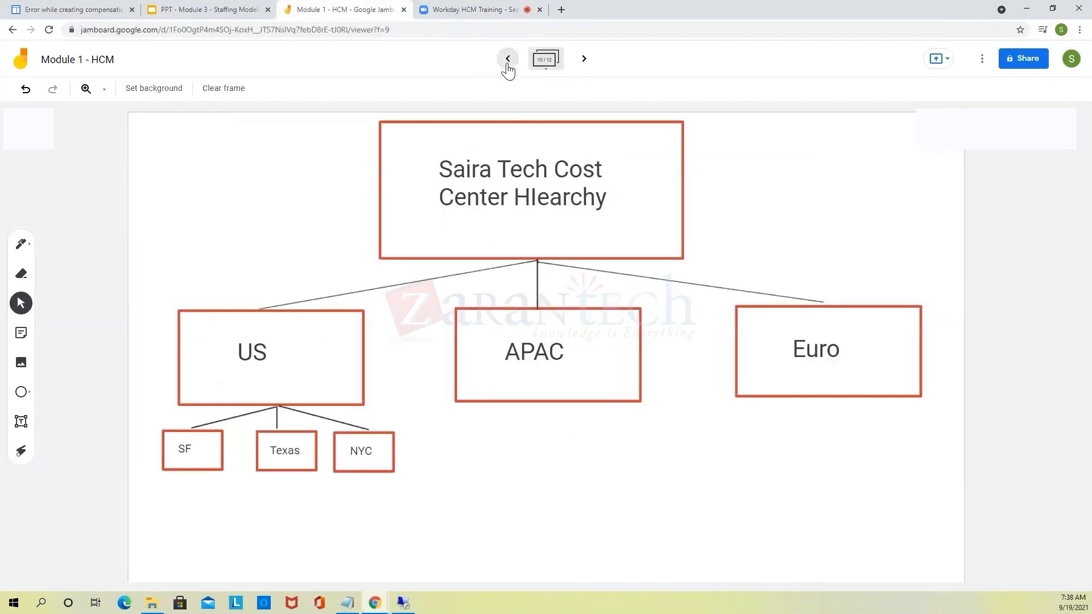
left_click(508, 61)
left_click(508, 60)
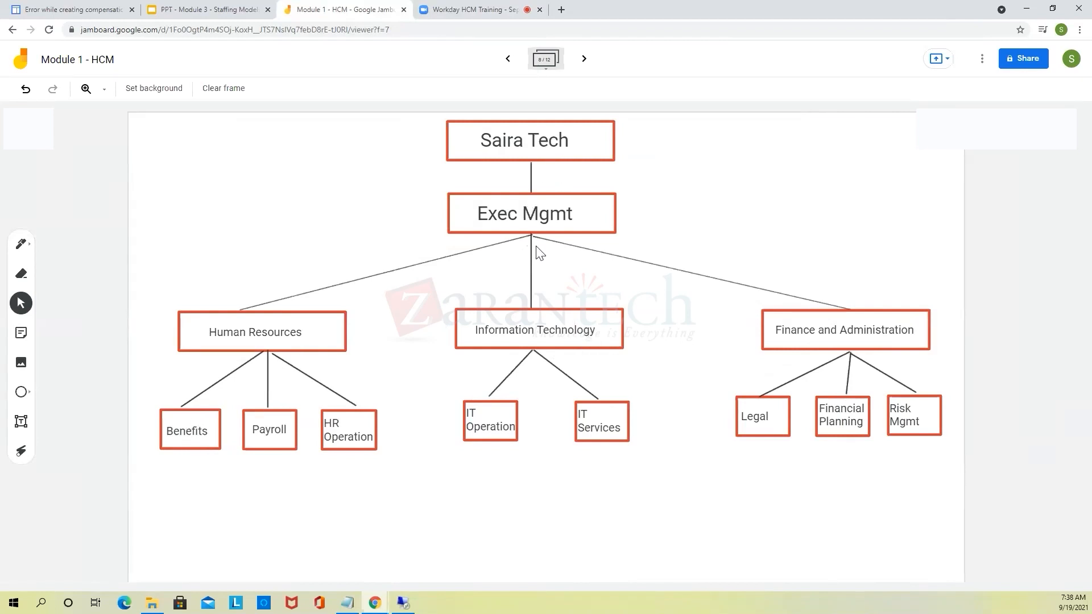
left_click(585, 67)
left_click(585, 67)
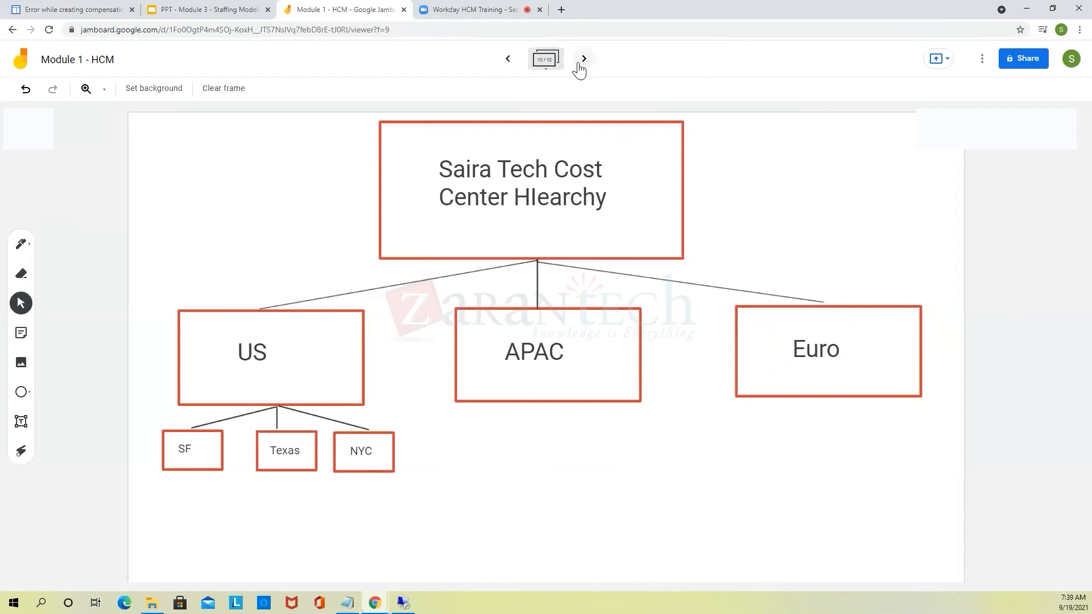
left_click(509, 67)
left_click(508, 67)
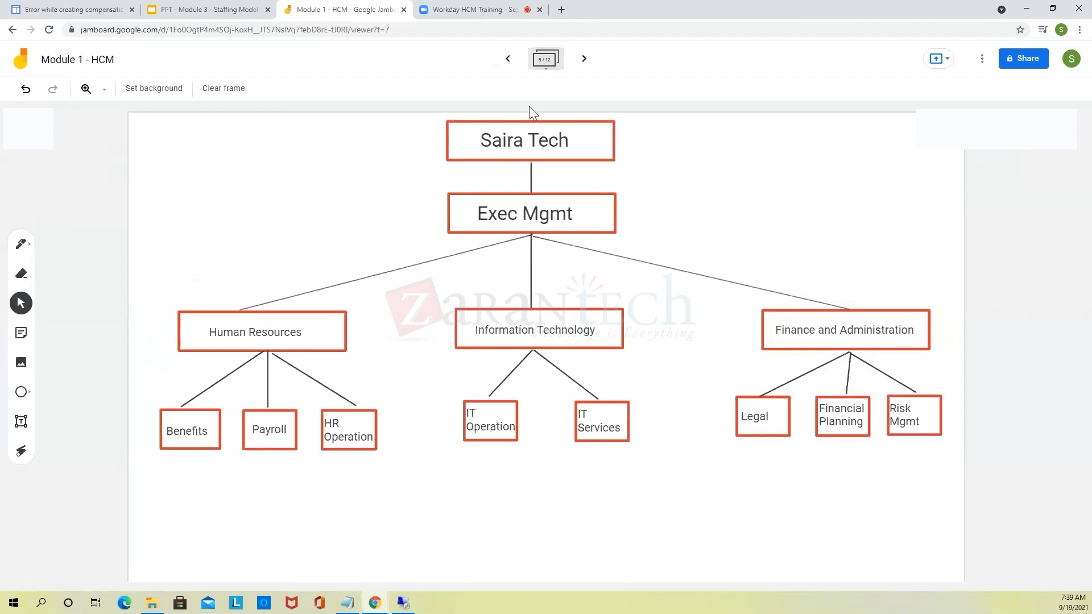
left_click(579, 65)
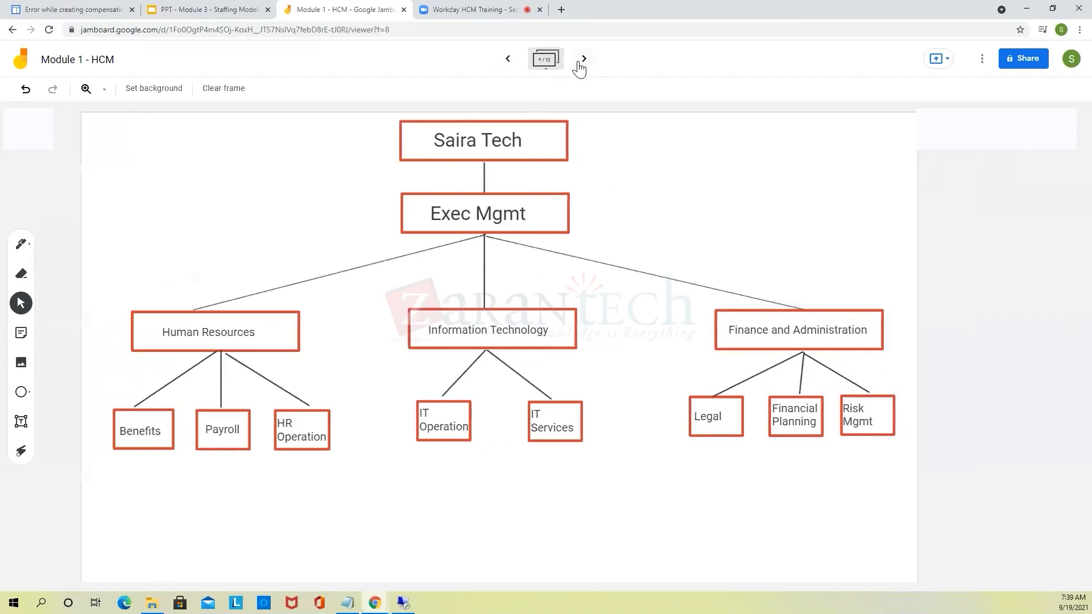
left_click(579, 64)
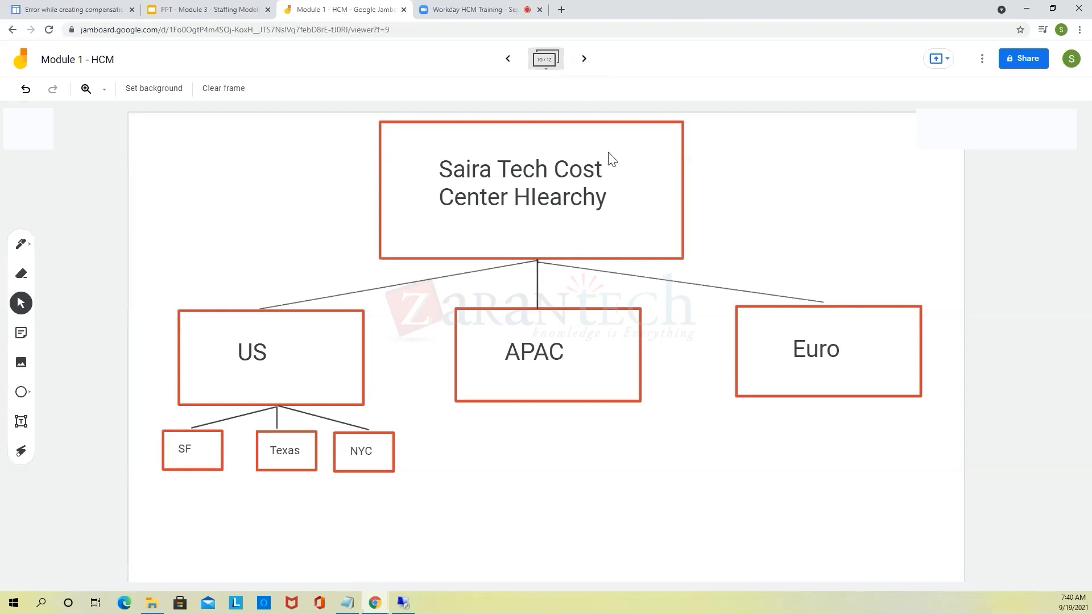
Step: Switch from the Jamboard to the remote desktop window running Workday and enlarge it to full screen
left_click(481, 11)
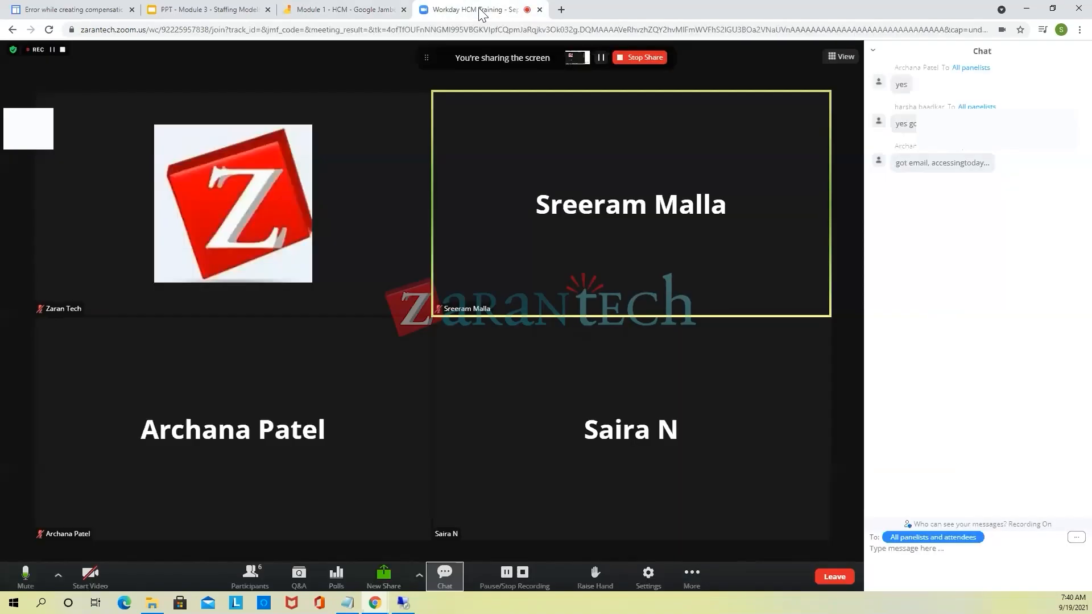
left_click(344, 10)
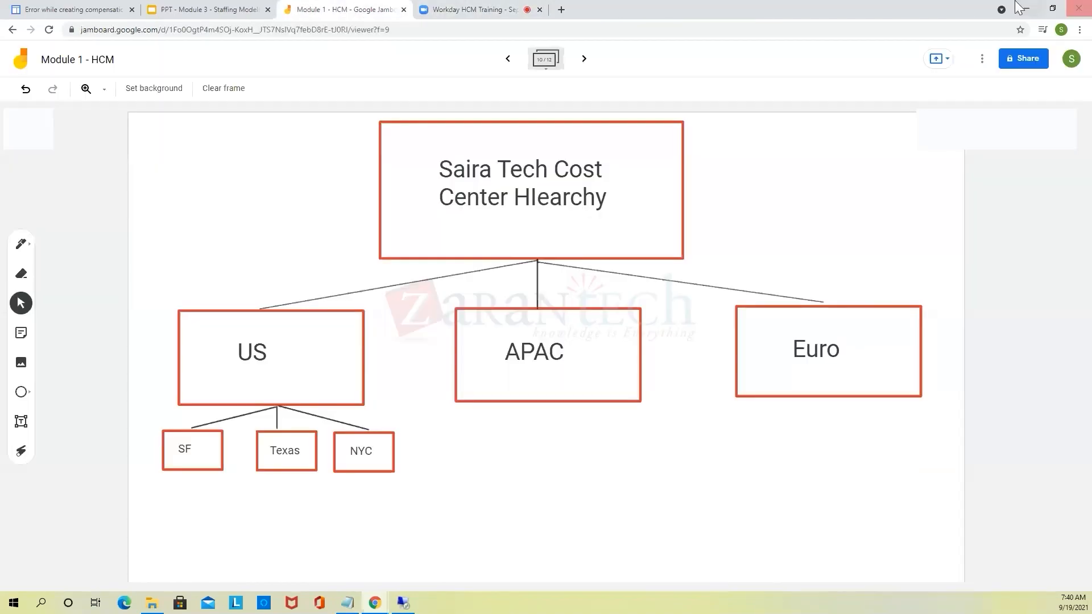
left_click(1056, 11)
left_click(513, 164)
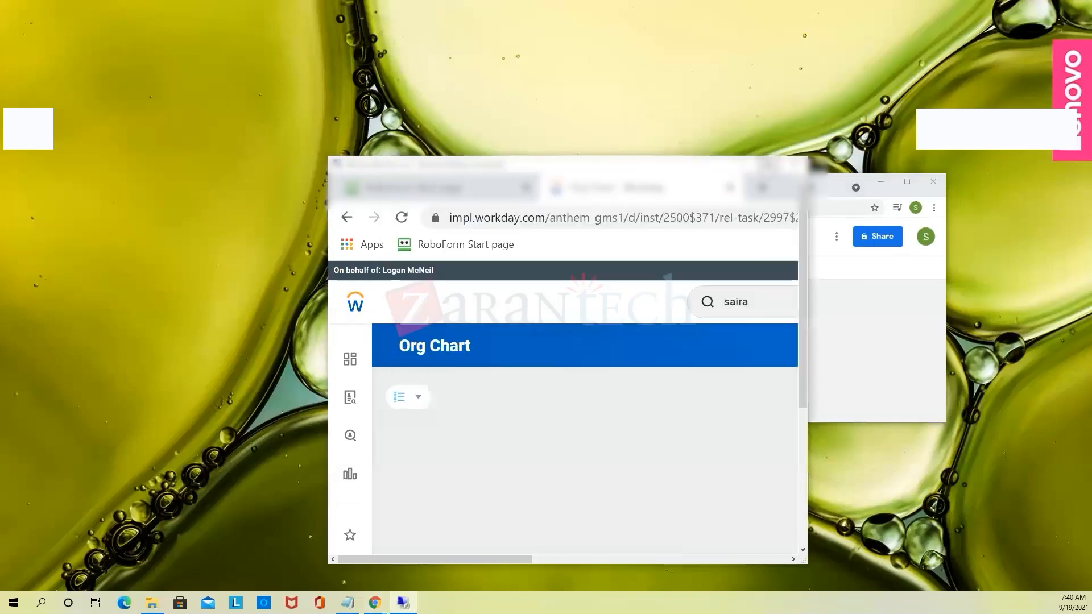
left_click(769, 164)
Step: Search Workday for "create company" and open the Create Company task
left_click(457, 131)
double_click(457, 131)
type("create compan")
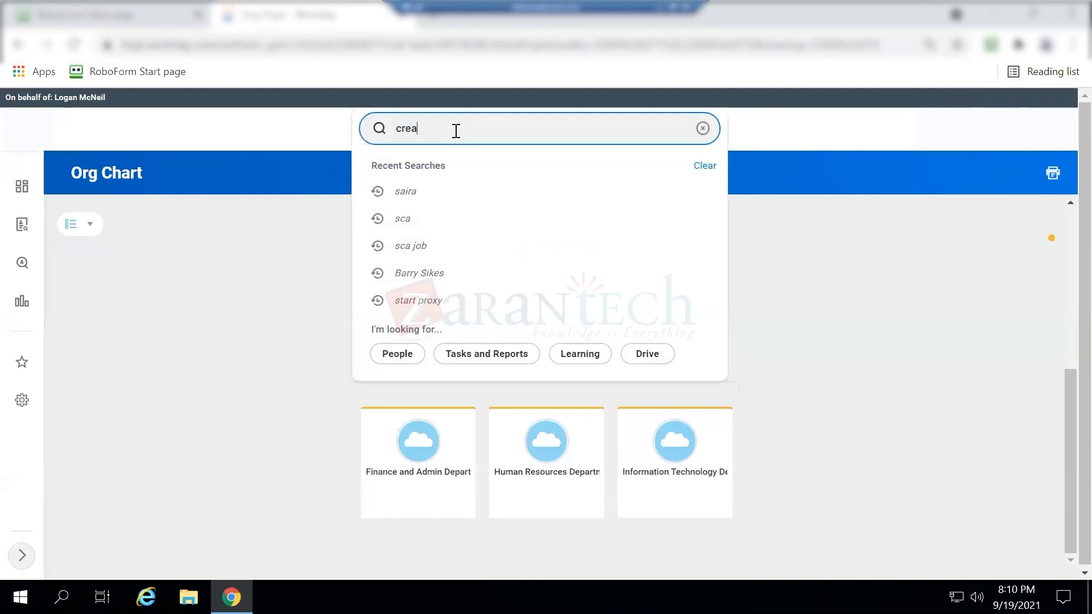
type("y")
key("Return")
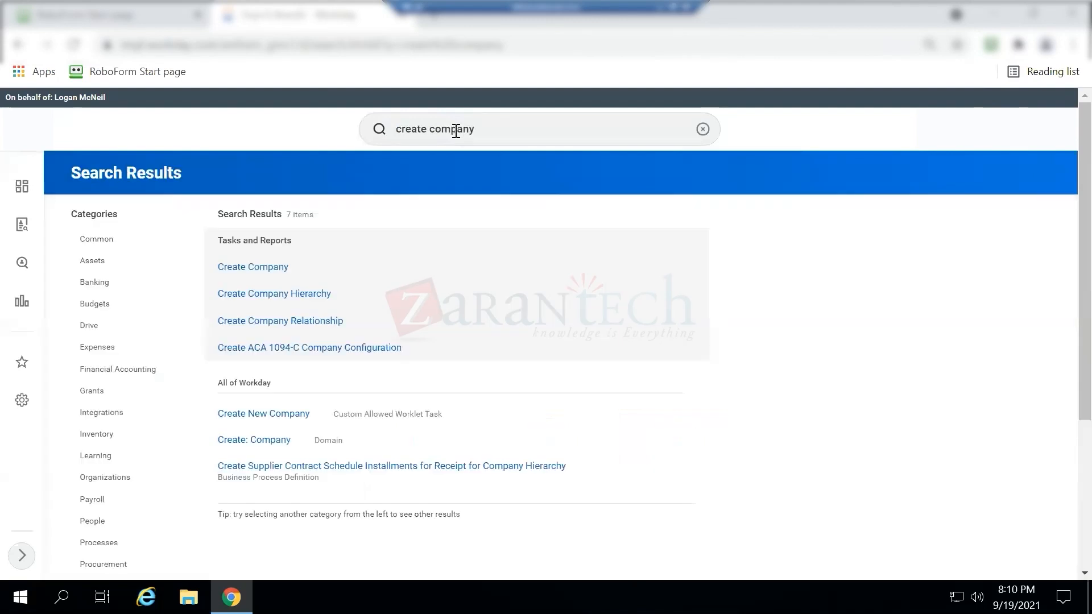
left_click(281, 267)
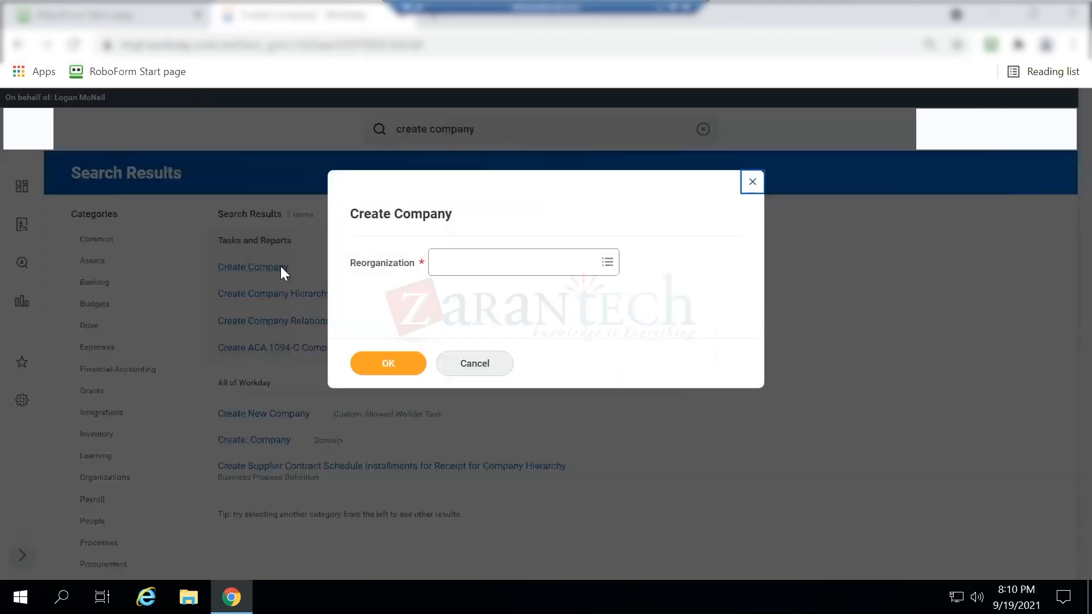
Step: Choose the Saira_Training (09/17/2021) reorganization for the new company and continue to its details form
left_click(510, 262)
type("saira")
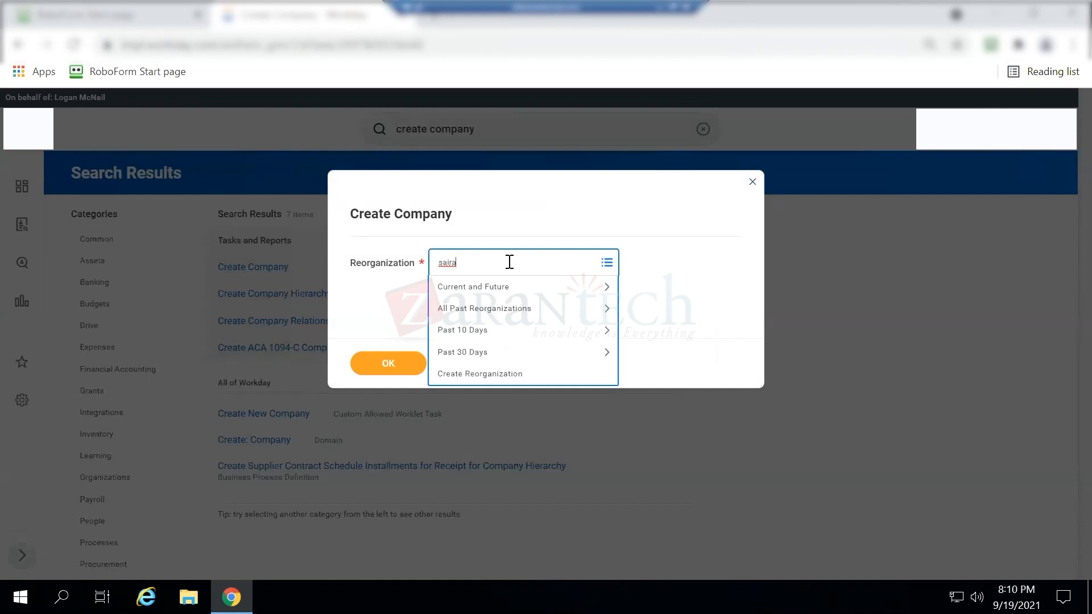
key("Return")
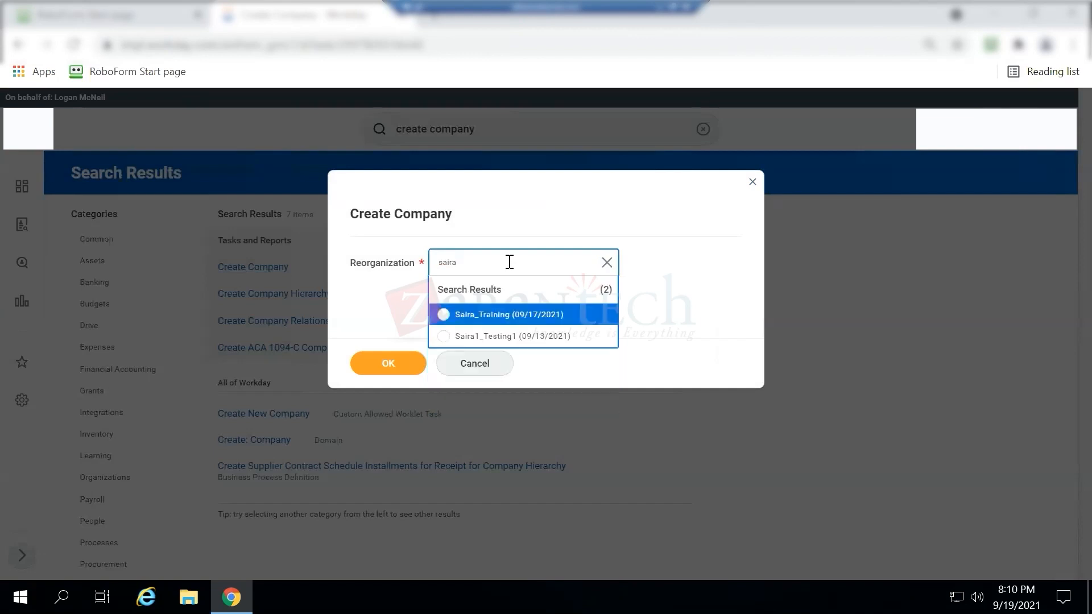
left_click(540, 320)
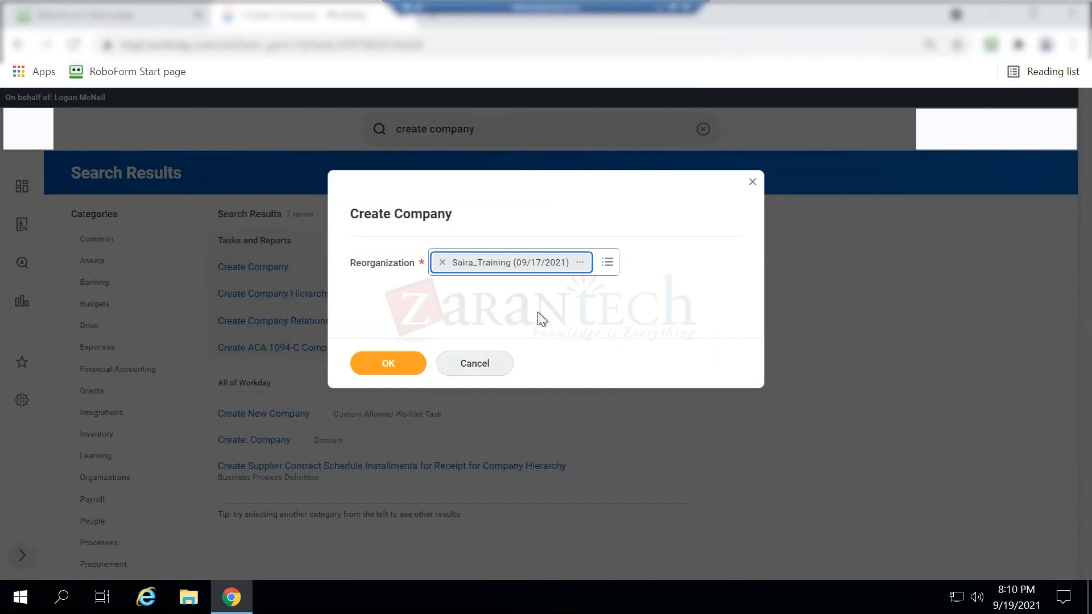
left_click(398, 360)
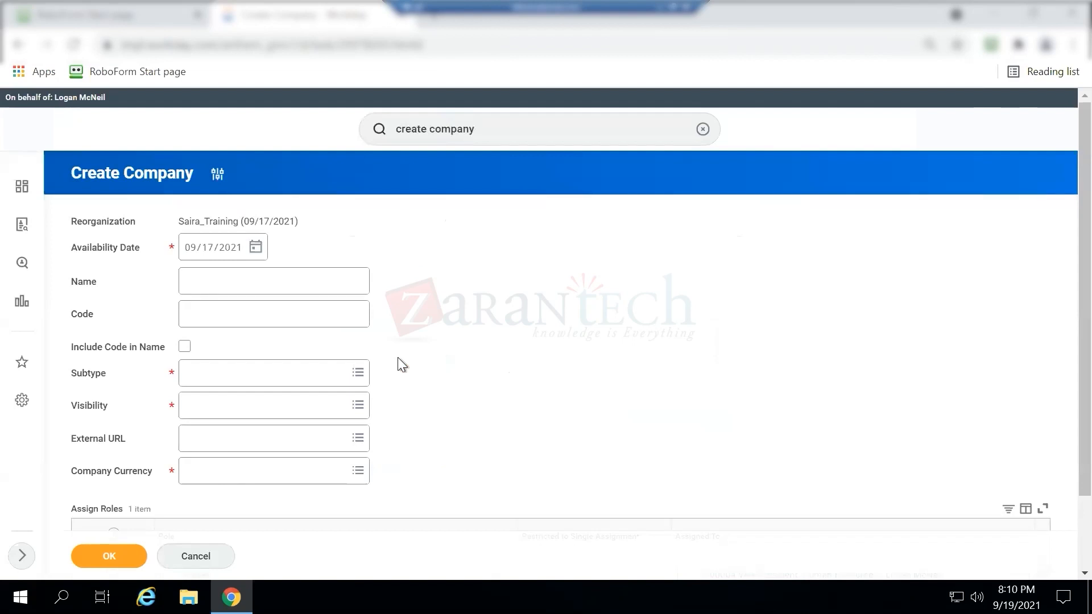
Step: Name the company Saira_XYZ Tech, give it code 2134 and include the code in its name
scroll(430, 368, "down", 2)
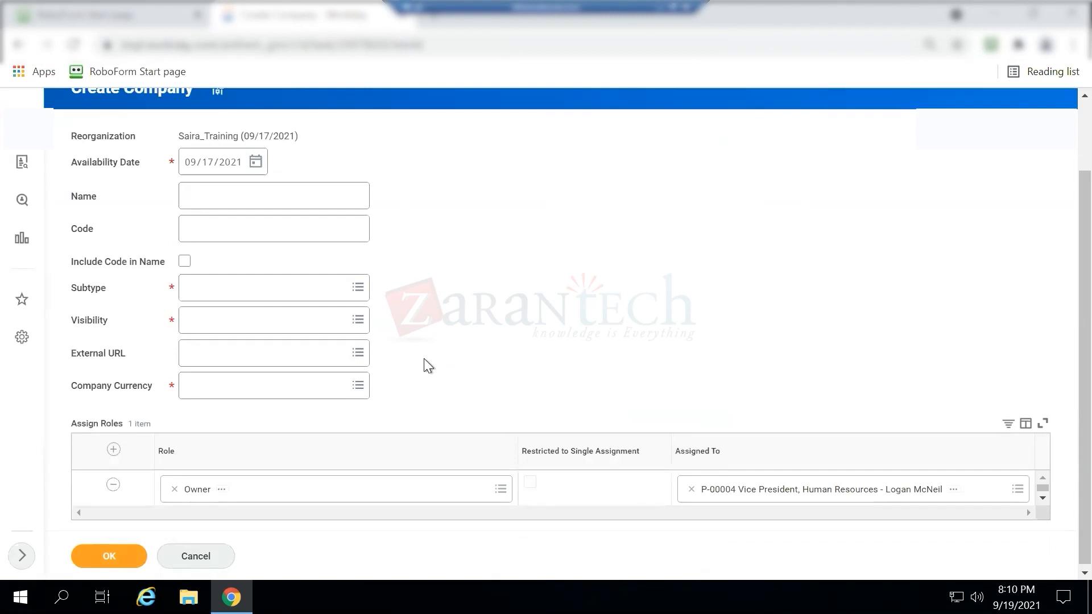
left_click(255, 191)
type("S")
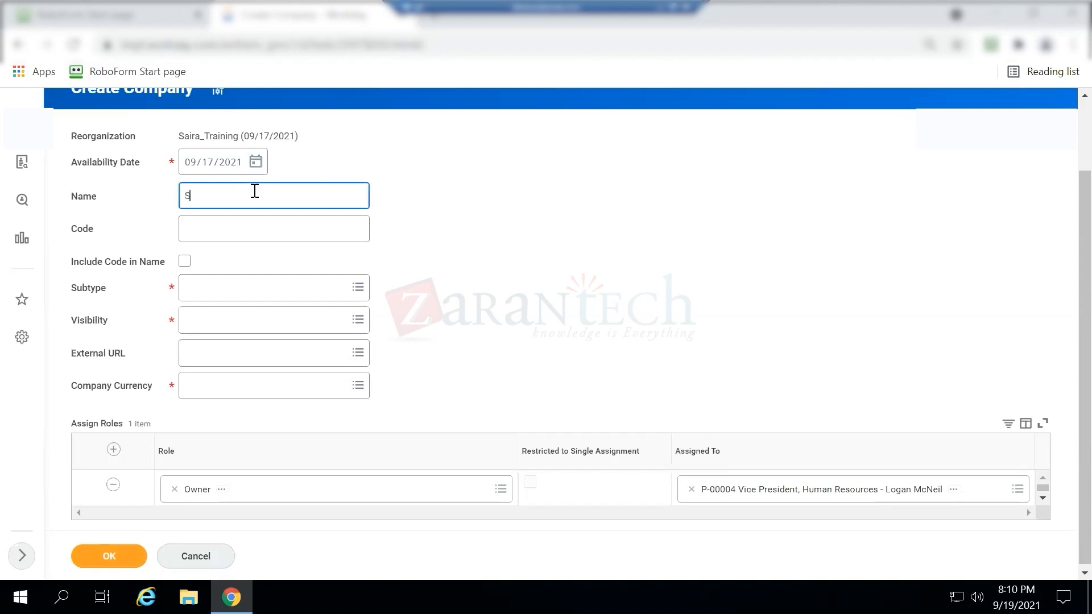
type("aira_XYZ Tech")
left_click(298, 237)
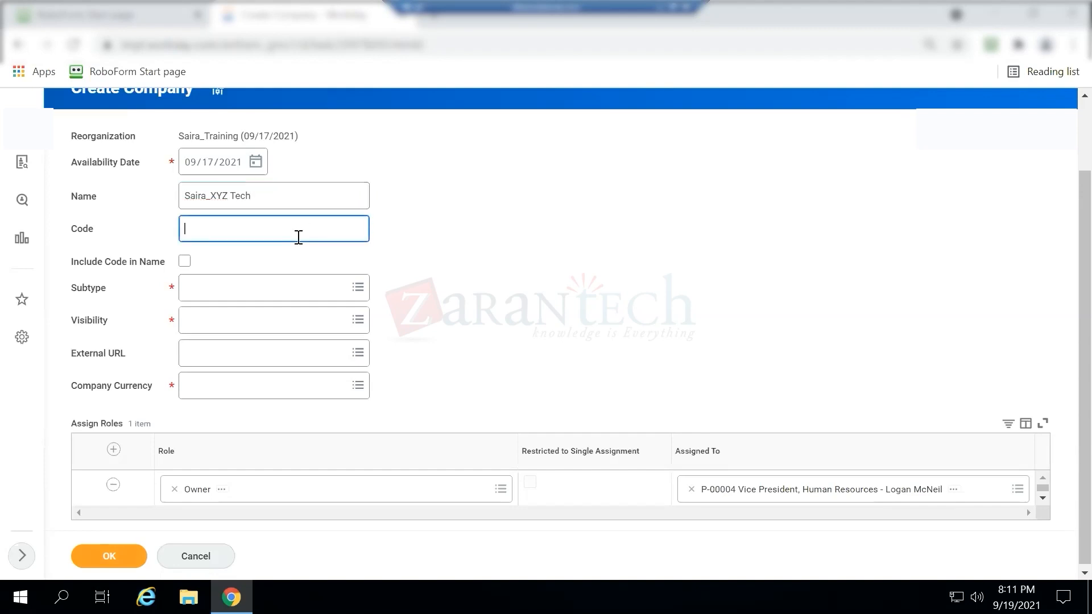
type("2134")
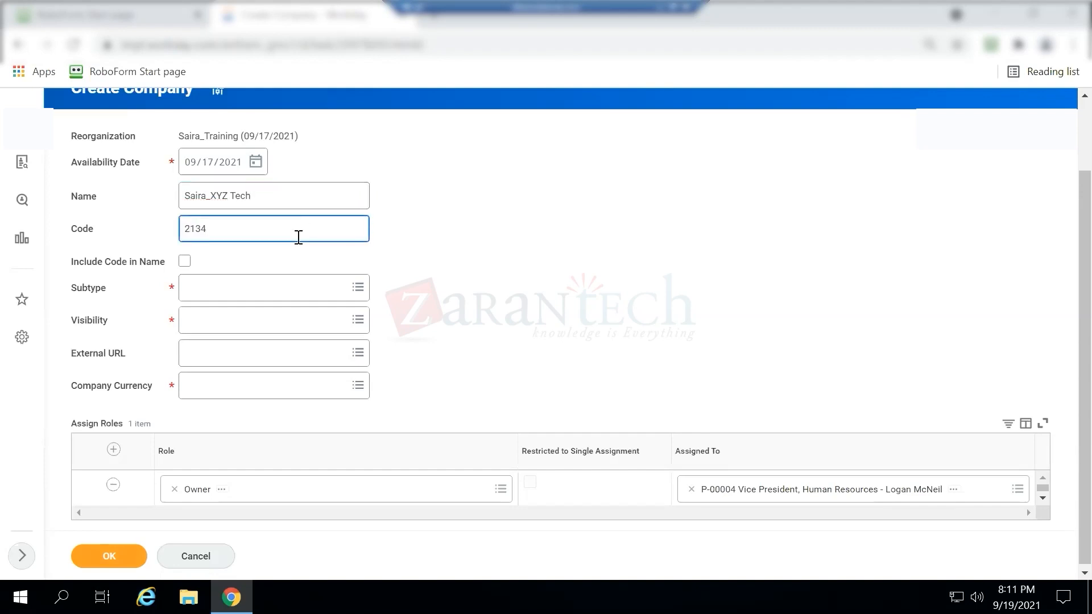
left_click(187, 262)
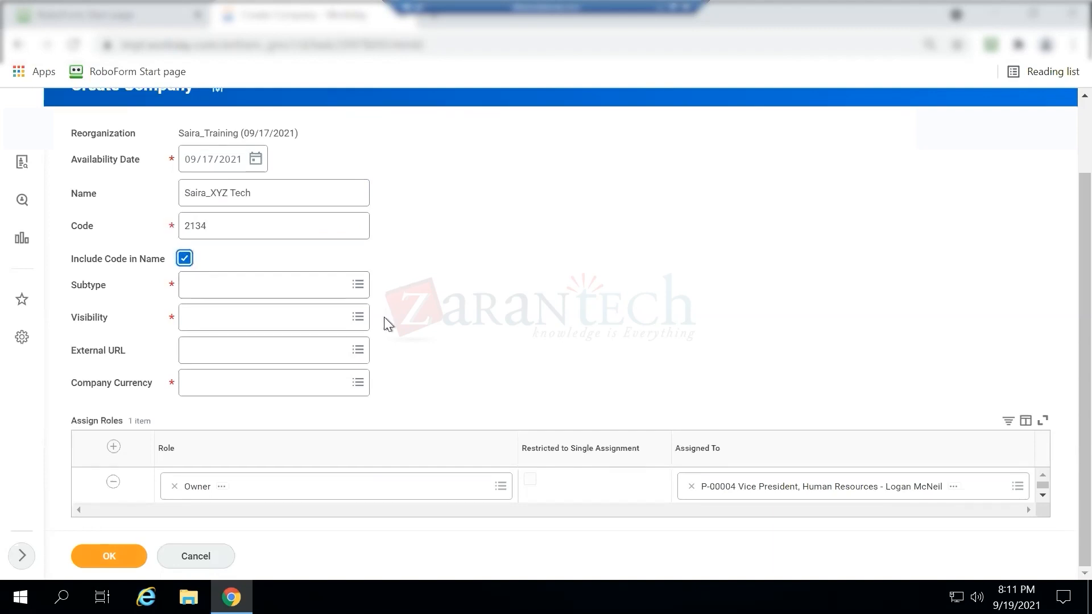
Step: Set the company's subtype to Company, its visibility to Everyone and its currency to USD
left_click(330, 283)
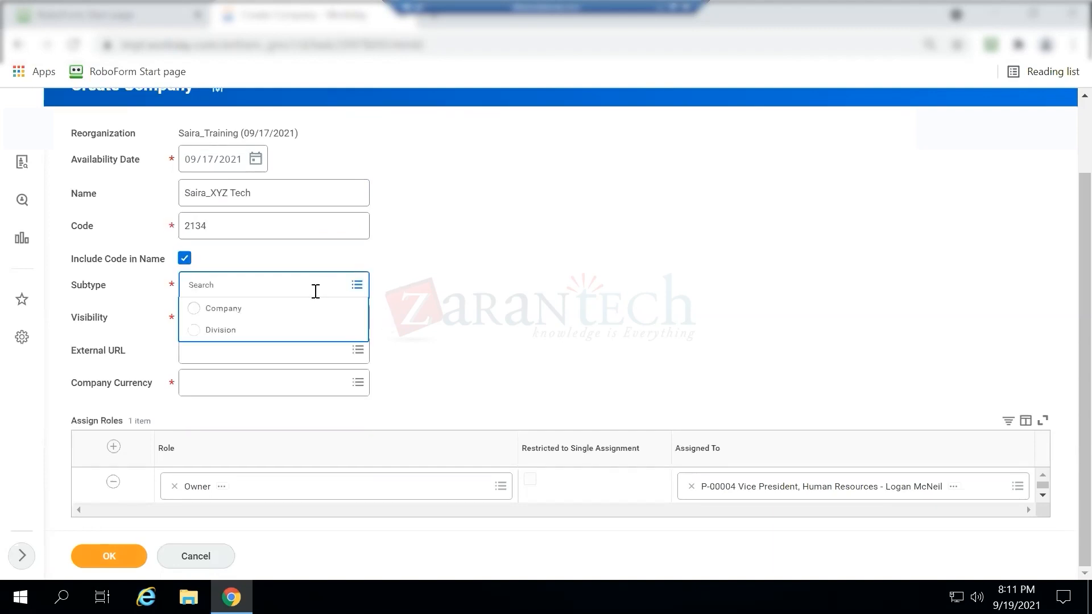
left_click(279, 317)
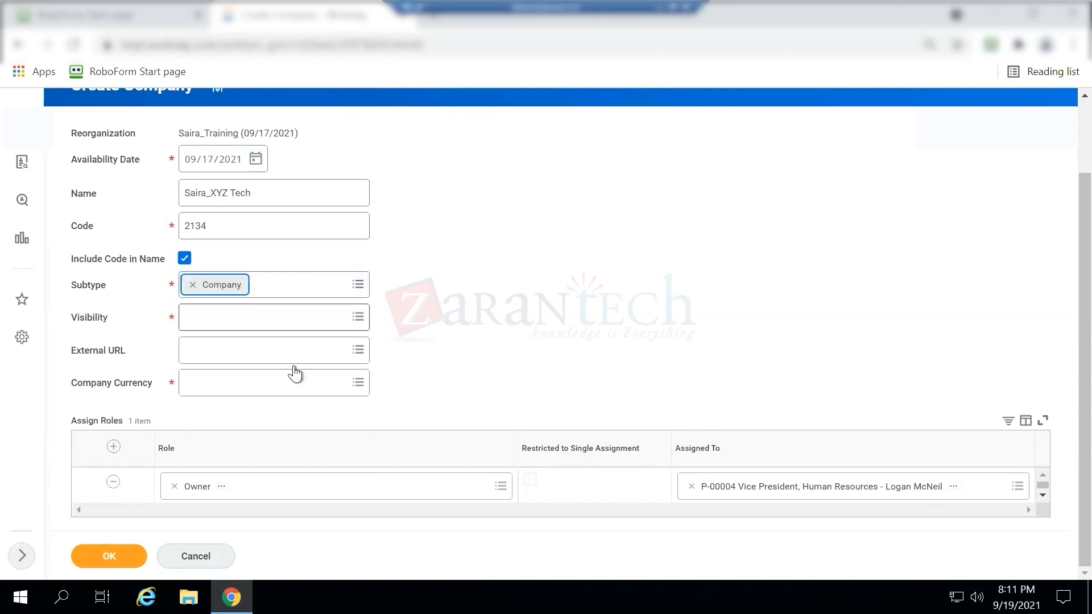
left_click(260, 317)
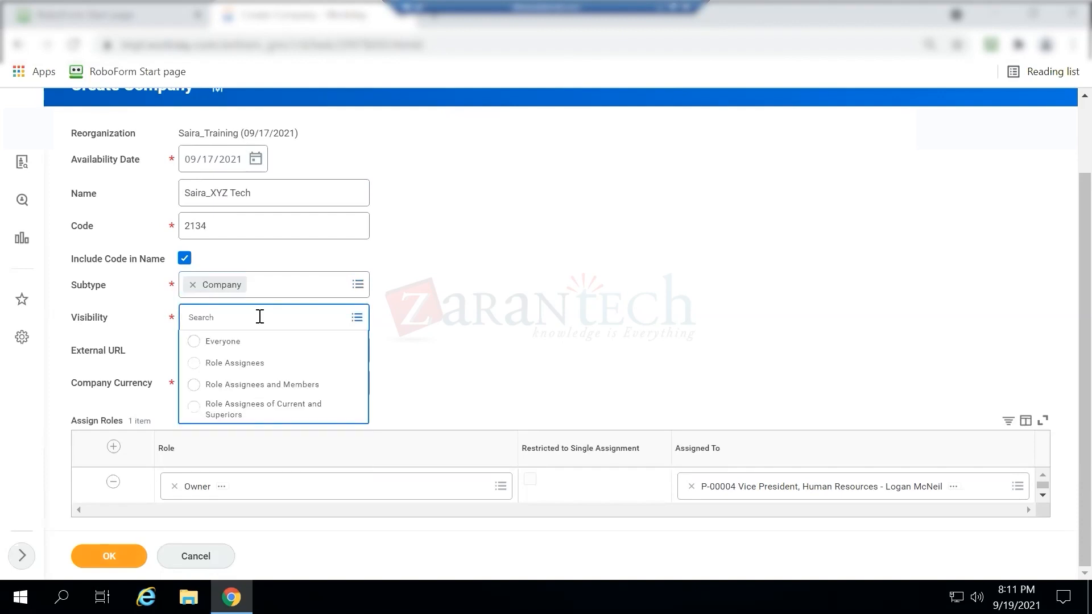
left_click(205, 346)
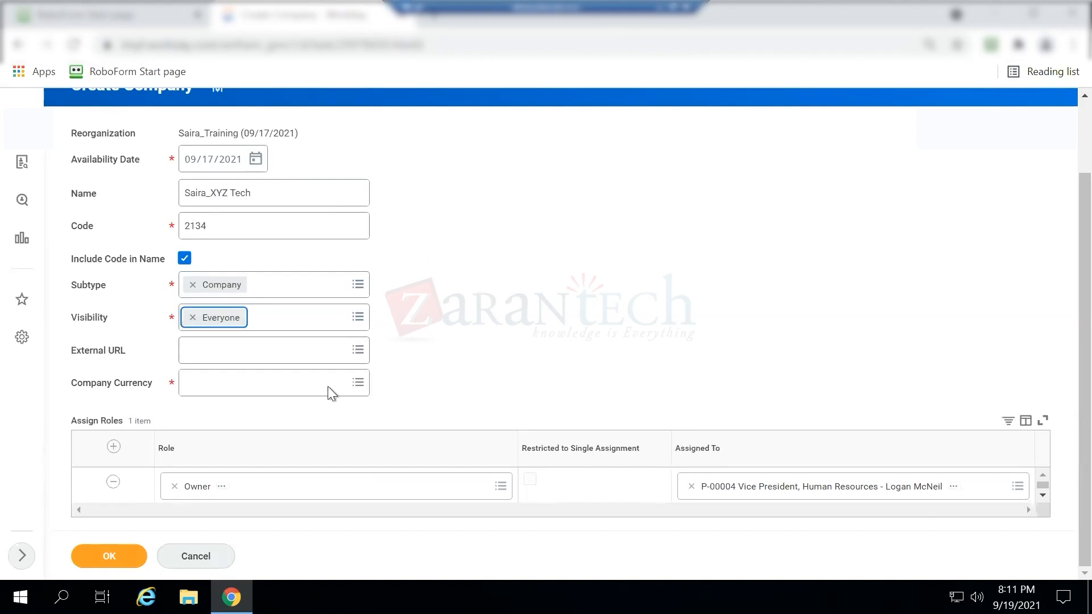
left_click(292, 390)
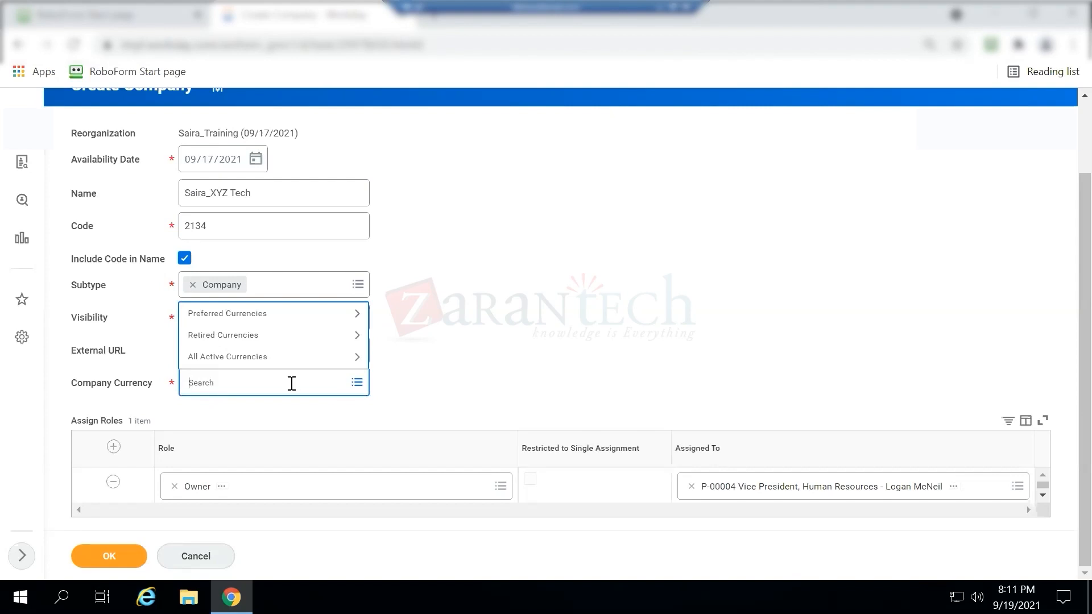
type("us")
key("Return")
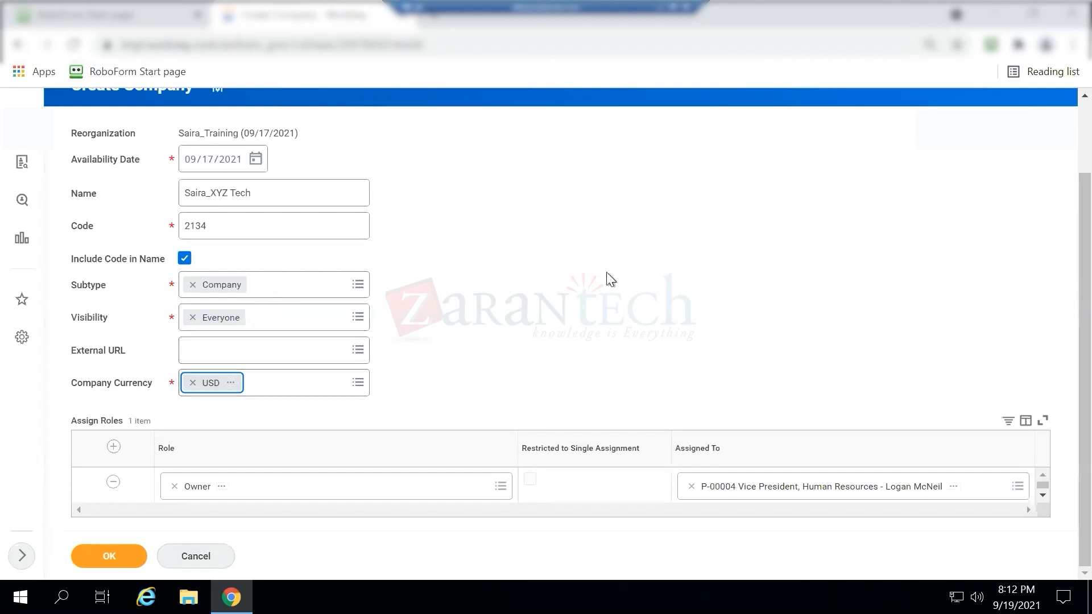
Step: Check the completed company details and role assignment, and submit the new company
scroll(1087, 216, "up", 3)
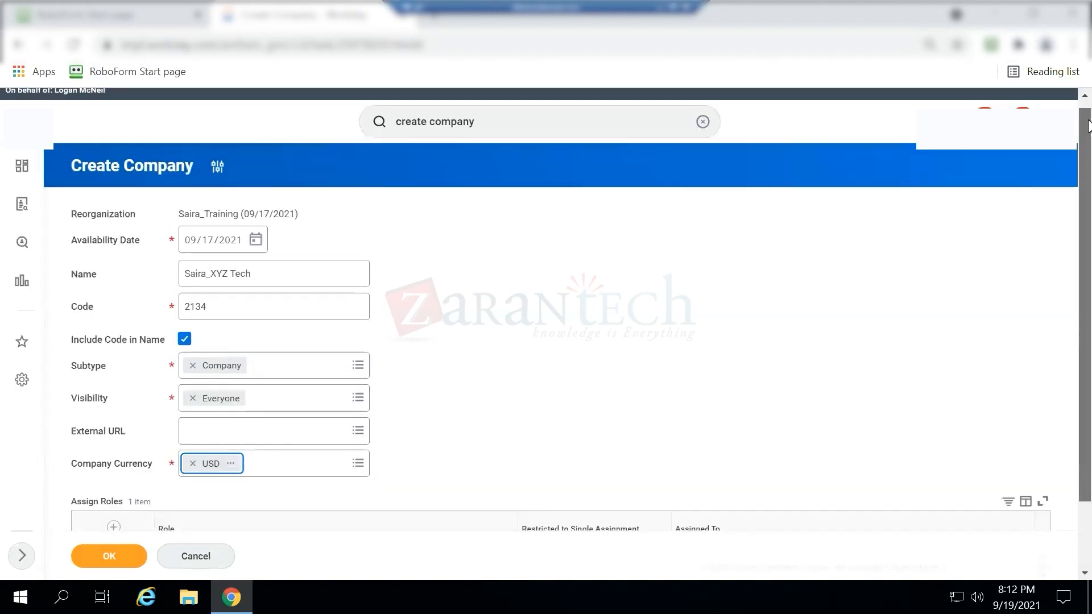
scroll(677, 398, "down", 2)
scroll(677, 398, "up", 2)
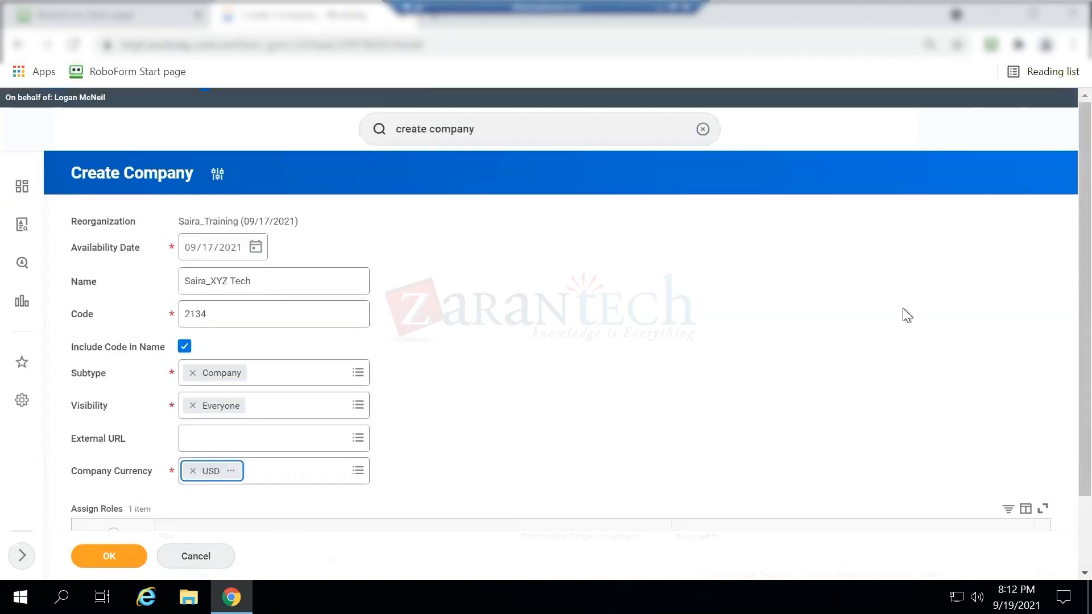
scroll(1087, 264, "down", 2)
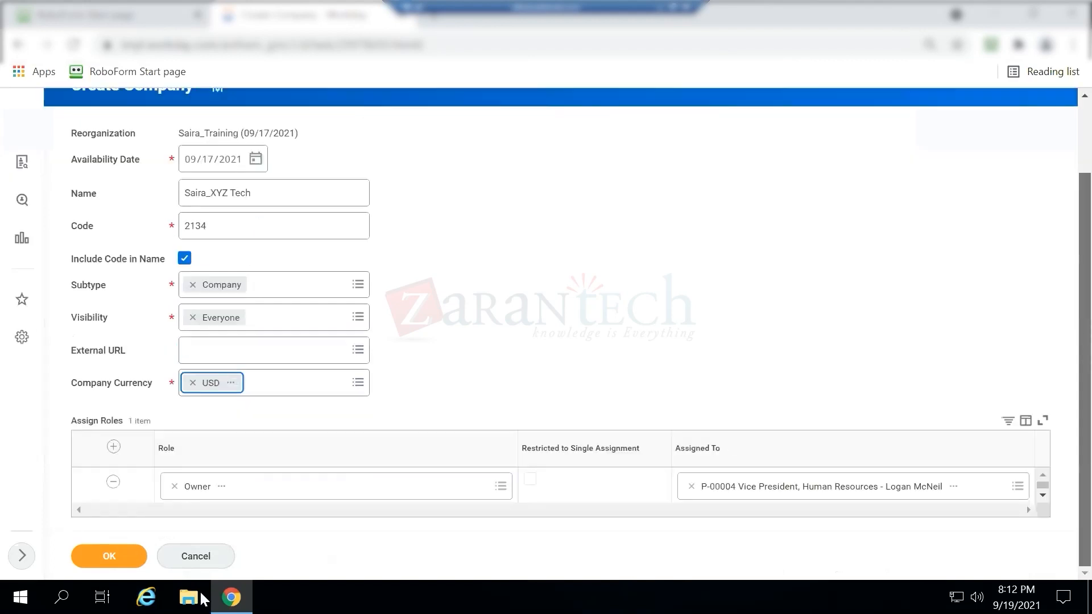
left_click(112, 562)
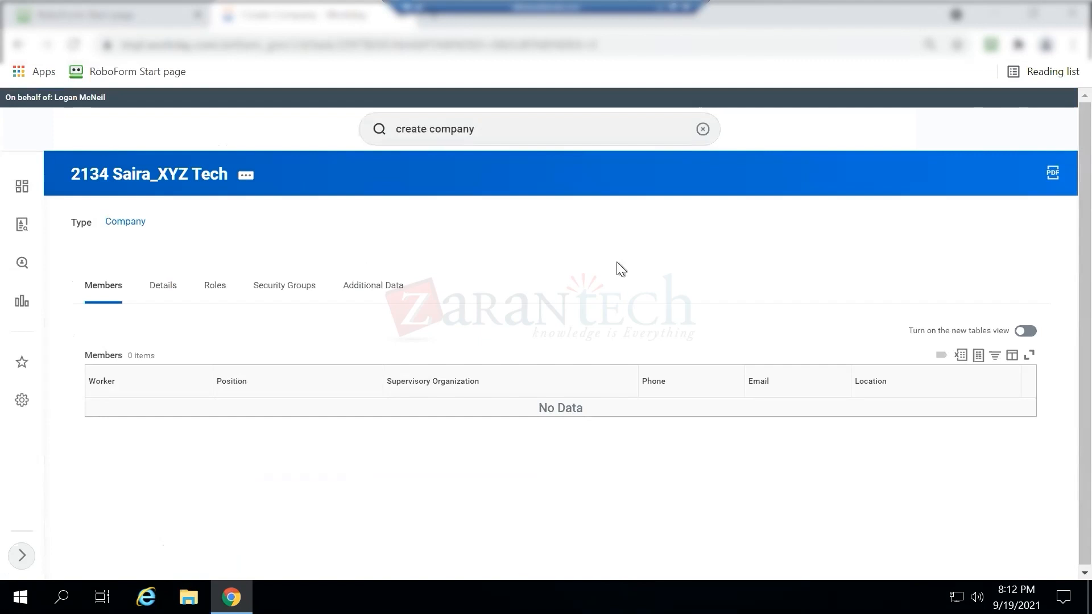
Step: Search for "saira" and open the 567 Saira Tech Department supervisory organization
left_click(703, 131)
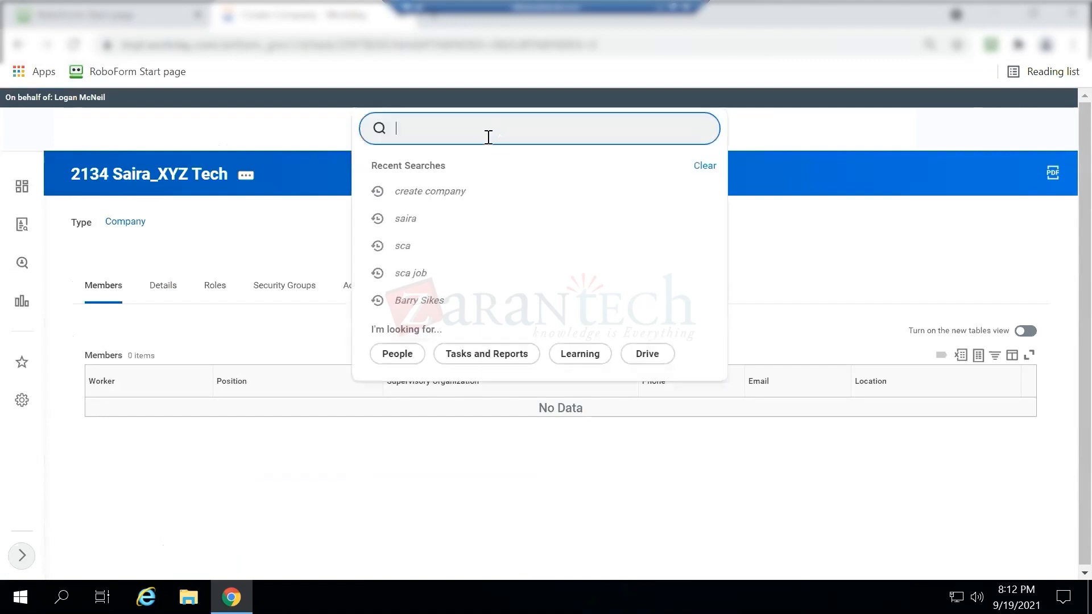
type("saira")
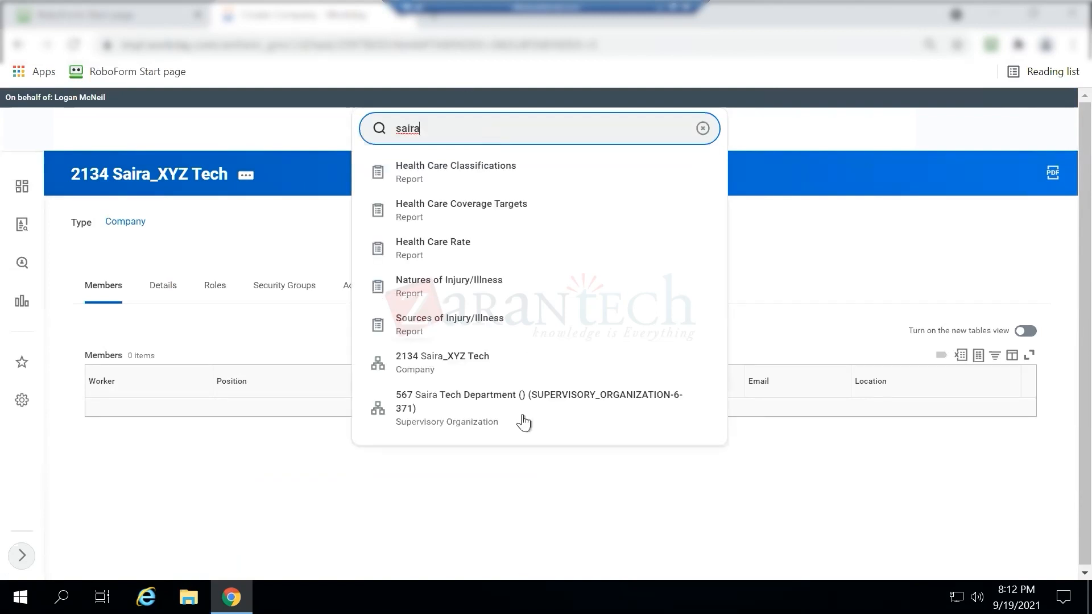
left_click(506, 402)
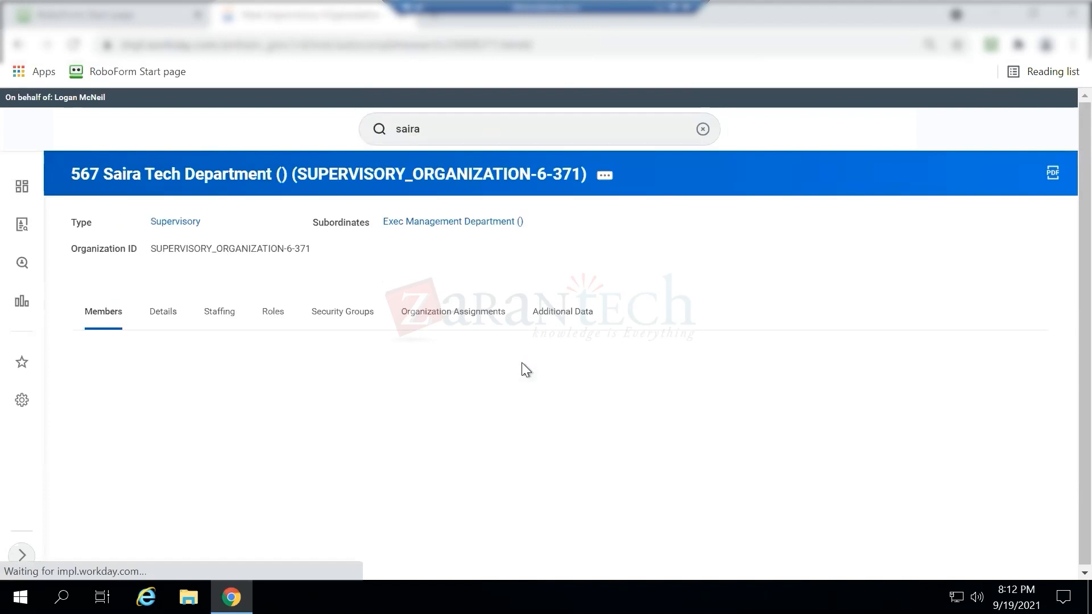
Step: Examine the allowed and default organizations assigned to the 567 Saira Tech Department, and open the department's related actions
left_click(607, 181)
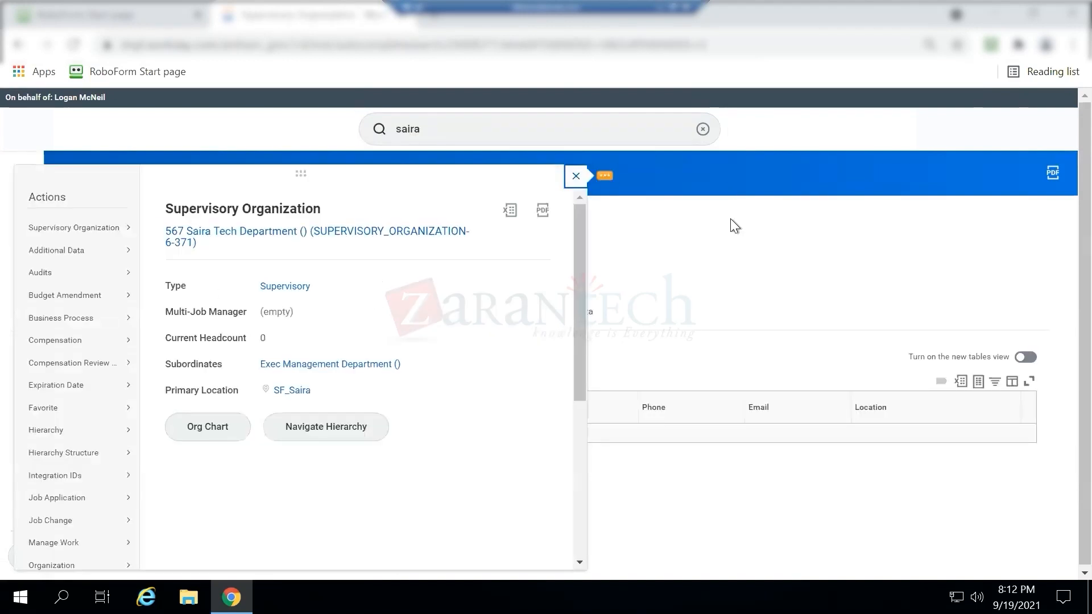
left_click(462, 317)
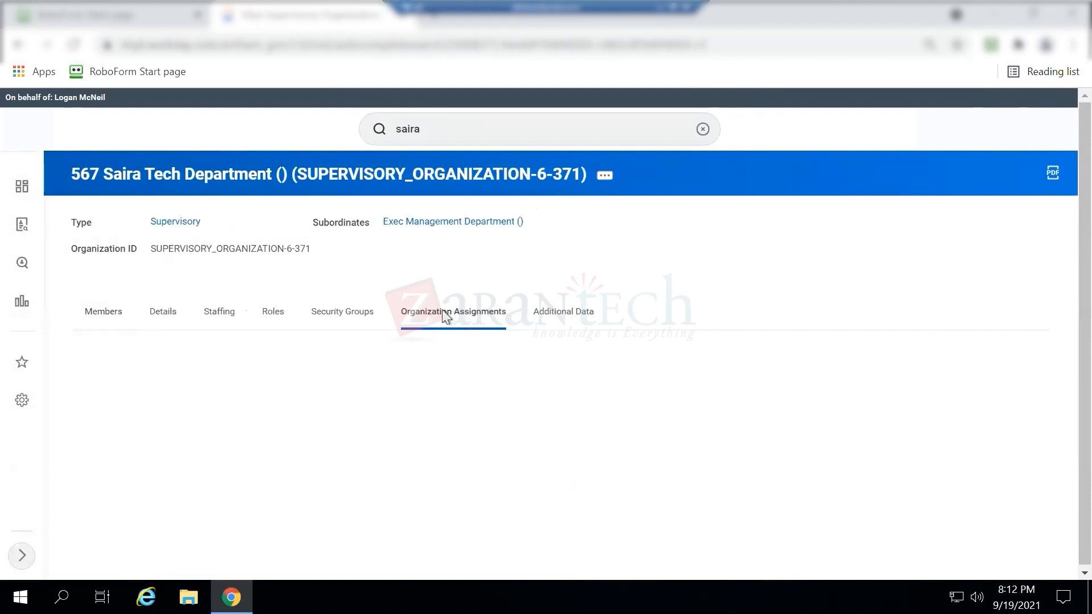
scroll(654, 282, "down", 3)
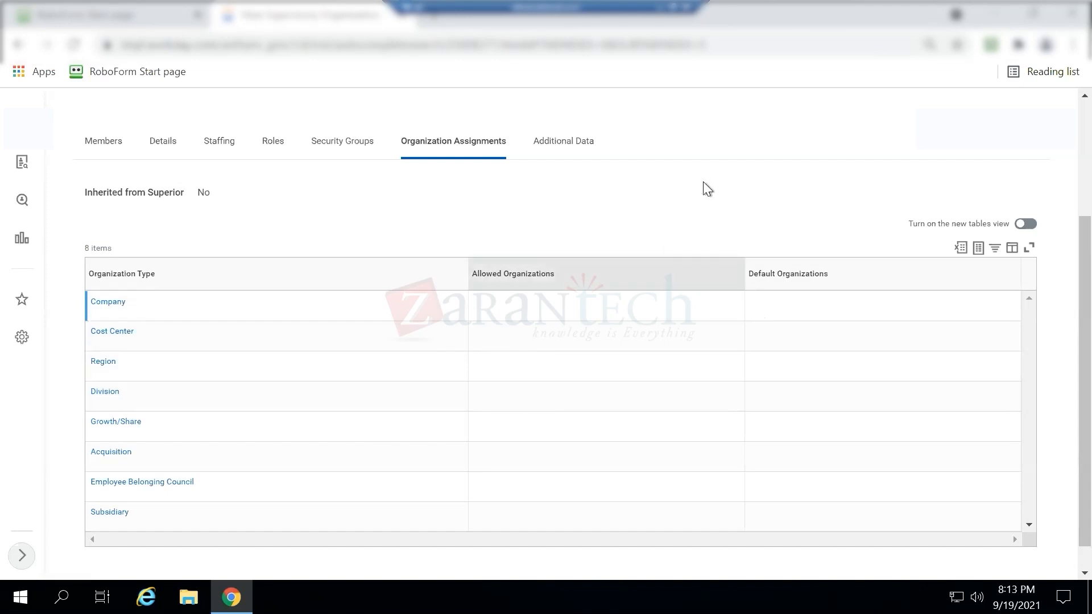
scroll(759, 151, "down", 1)
left_click(1083, 120)
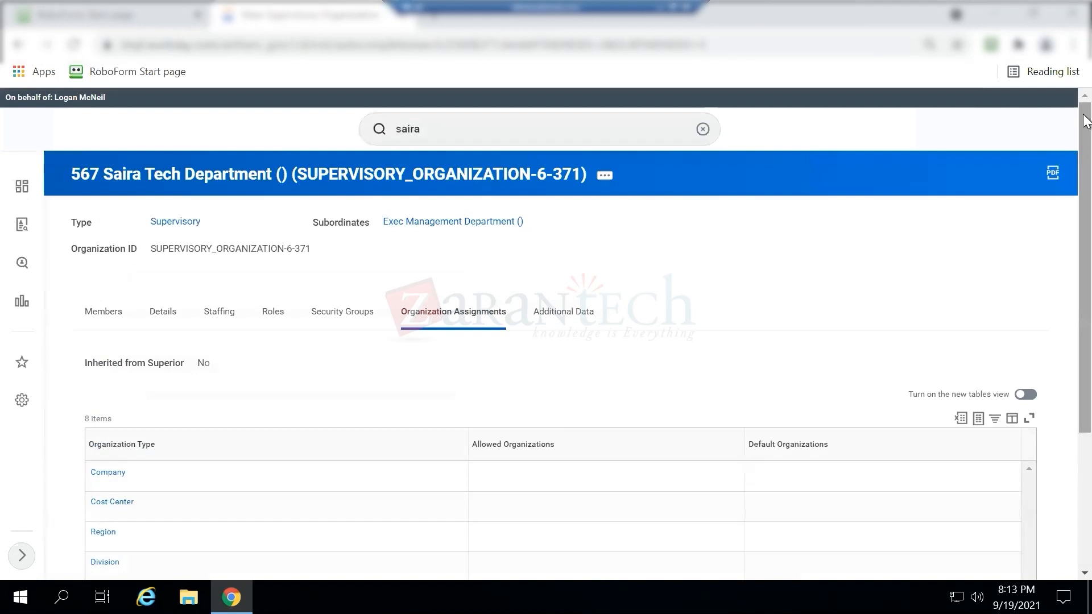
left_click(605, 177)
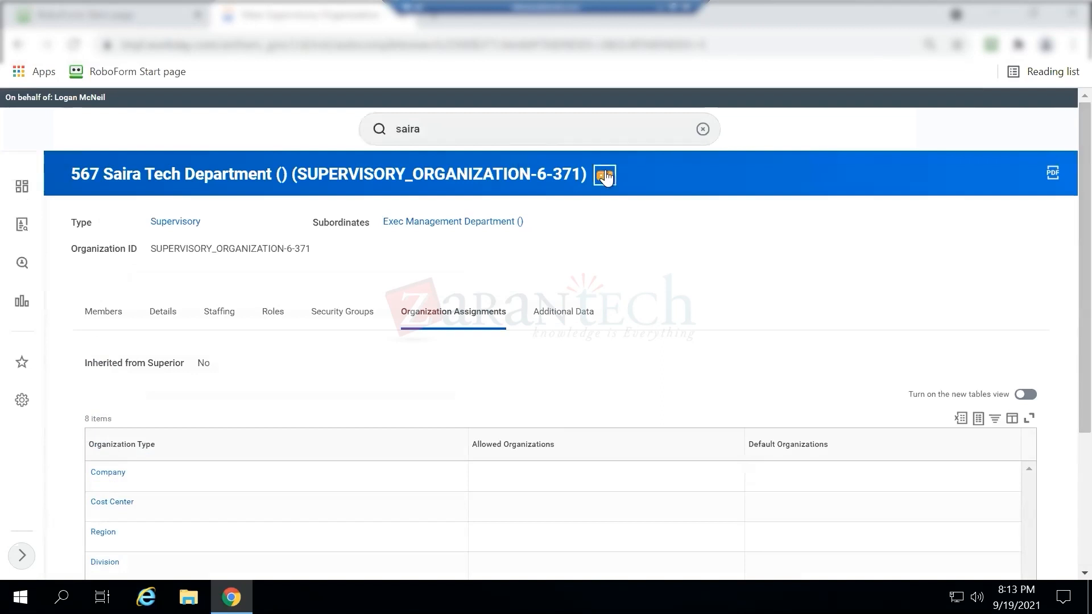
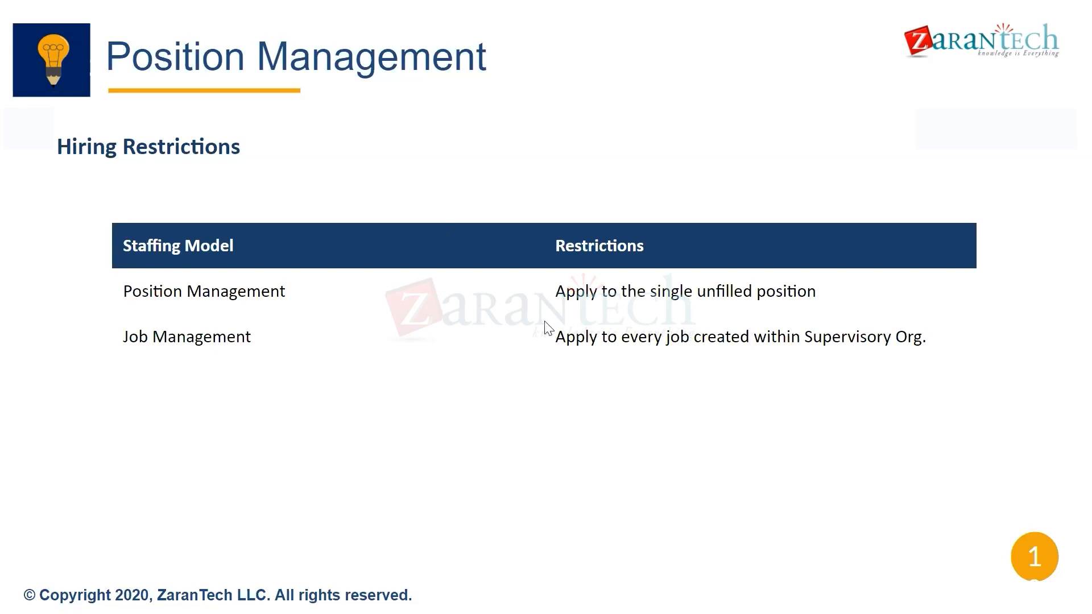
Step: Go back to the Information Technology Department and review the details and assignments of its superior, the Exec Management Department
key("Escape")
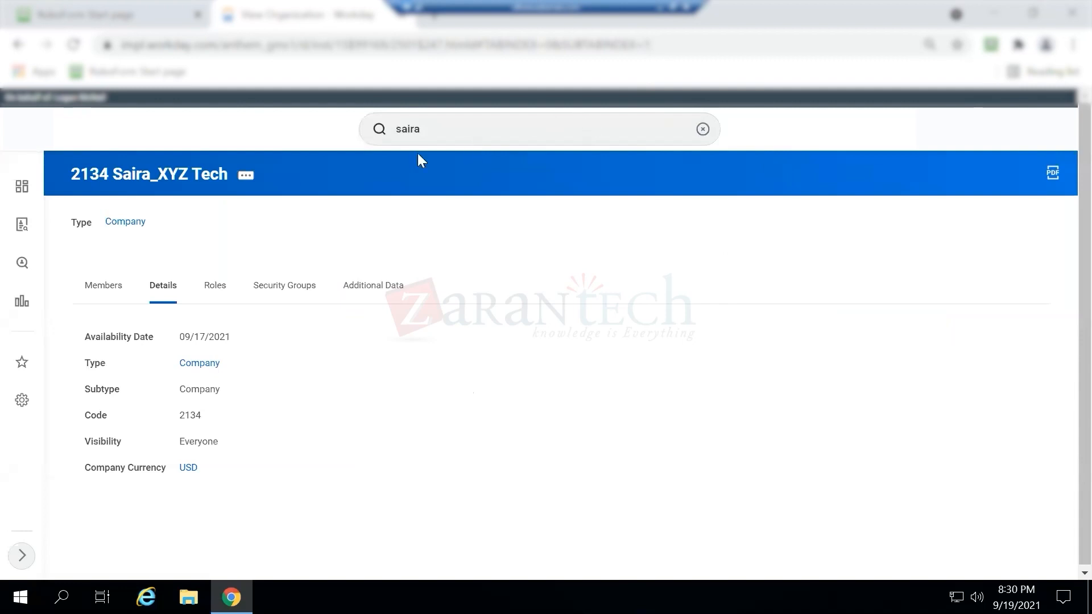
left_click(18, 44)
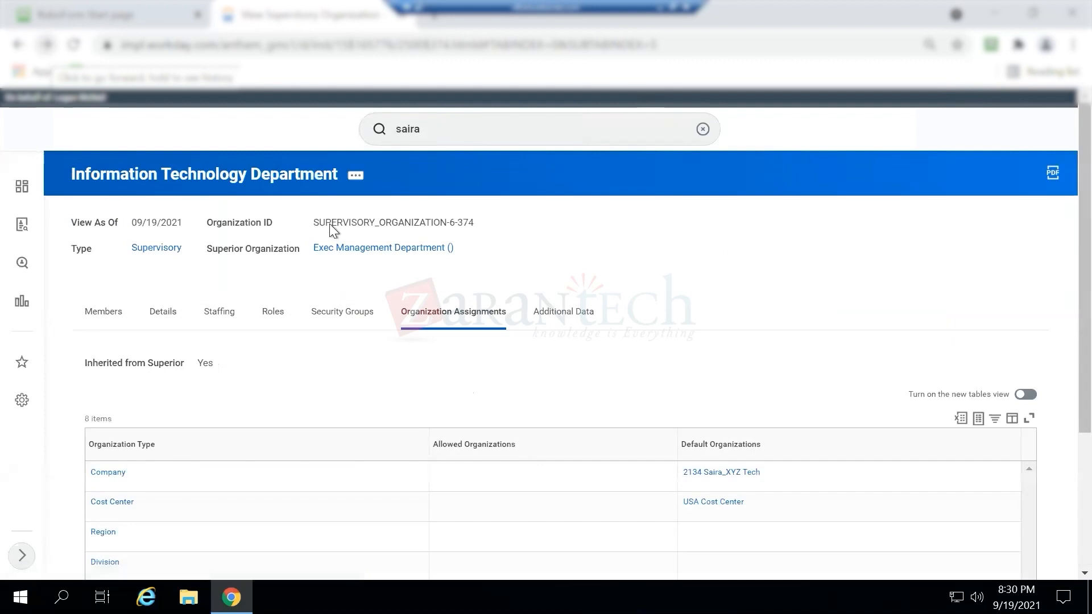
left_click(430, 250)
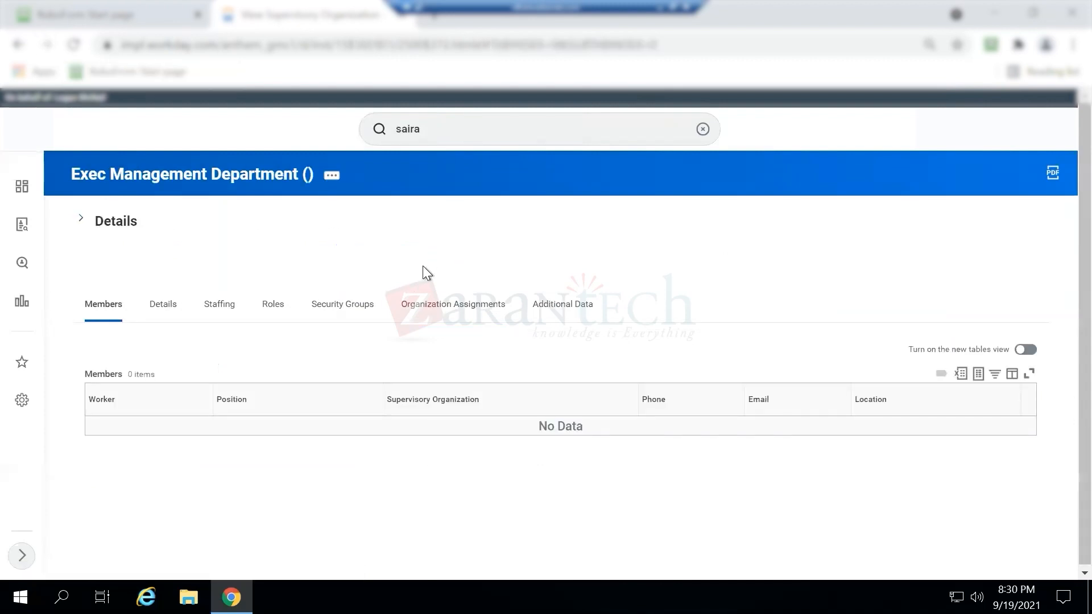
left_click(317, 305)
left_click(81, 223)
left_click(514, 305)
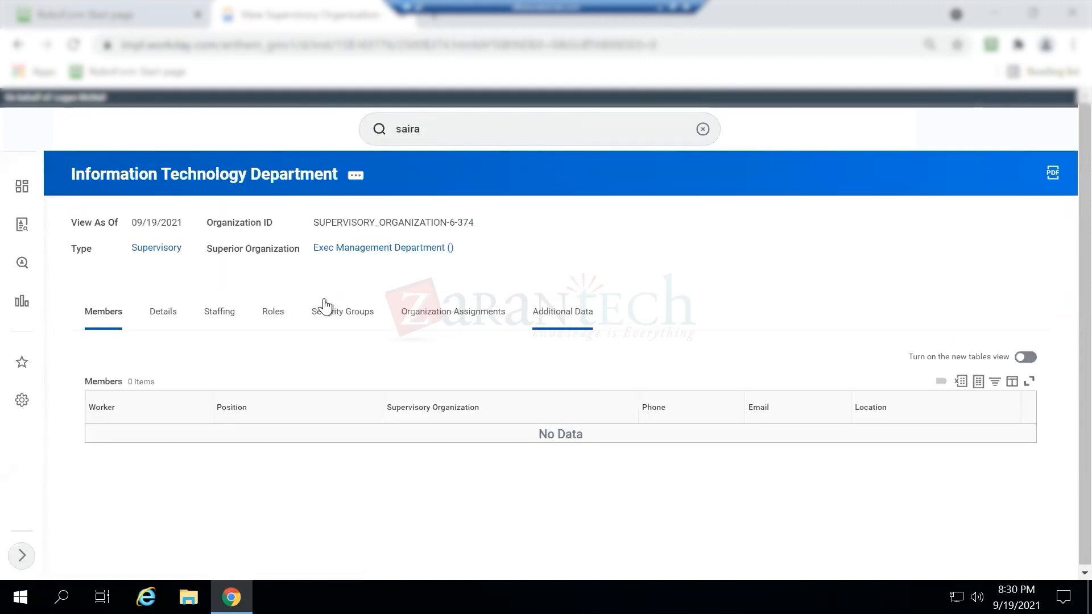
Step: Open the org chart for the Information Technology Department
left_click(356, 175)
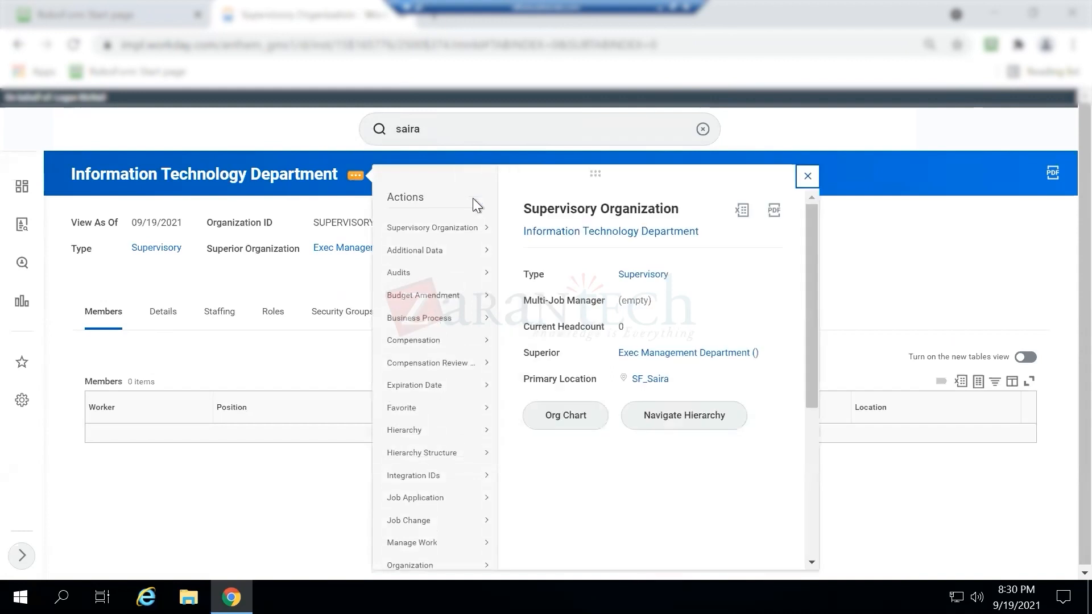
left_click(563, 419)
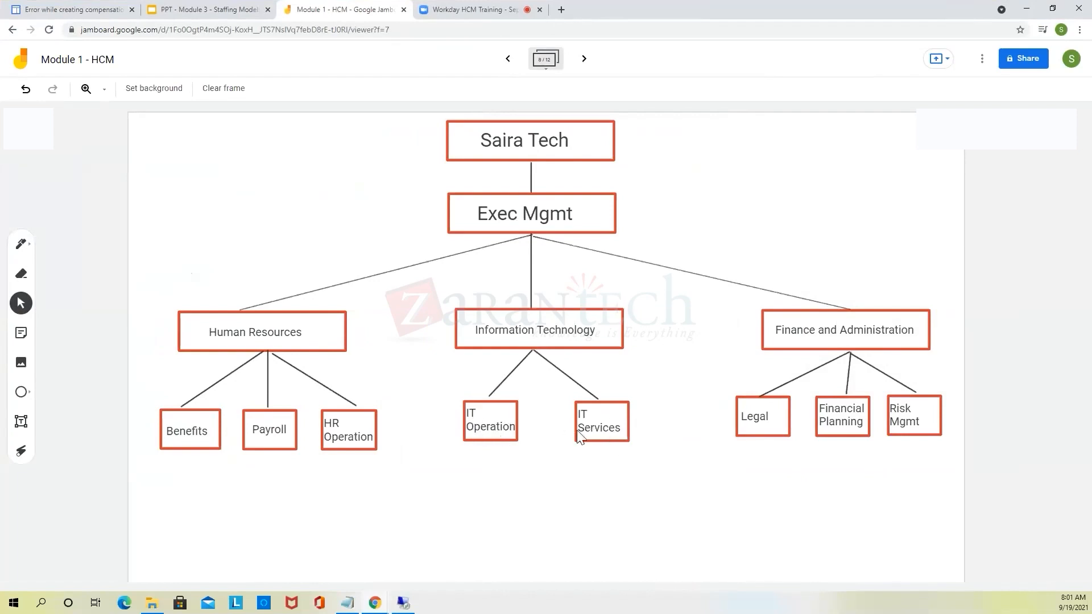
Step: Check the staffing model of each department on frame 11 of the Module 1 - HCM Jamboard, and switch back to Workday
left_click(586, 62)
left_click(587, 63)
left_click(586, 63)
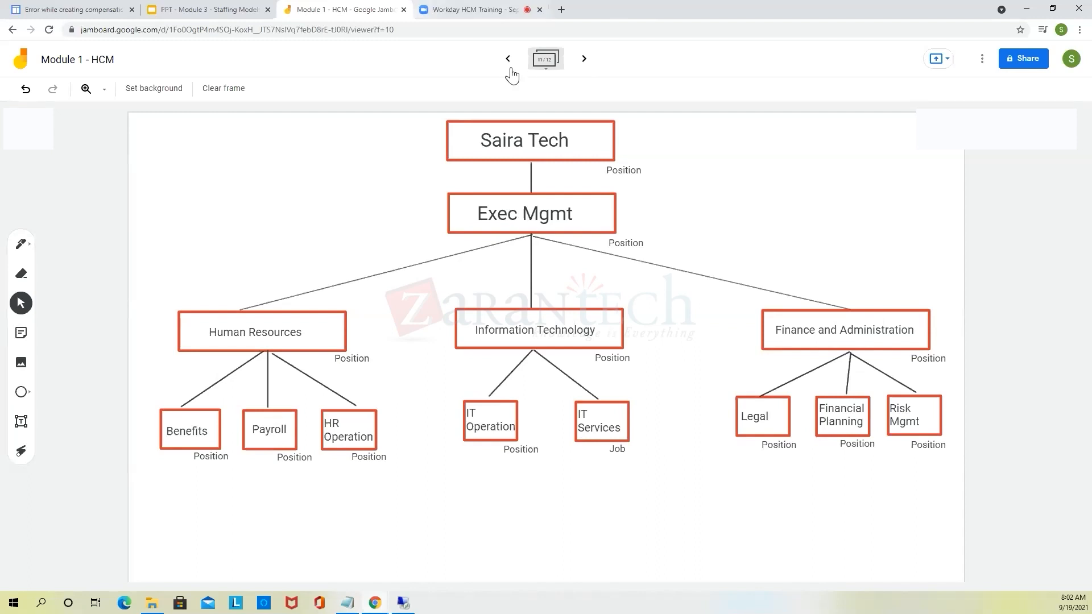
left_click(1053, 9)
key("alt+Tab")
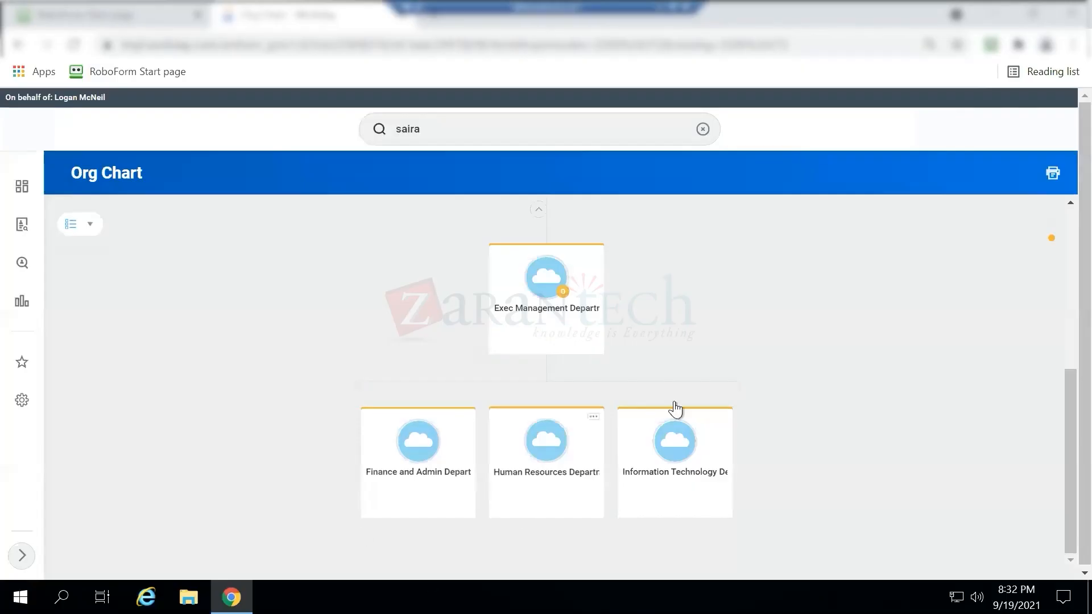
Step: Start creating a subordinate organization under the Information Technology Department with effective date 09/19/2021
mouse_move(727, 420)
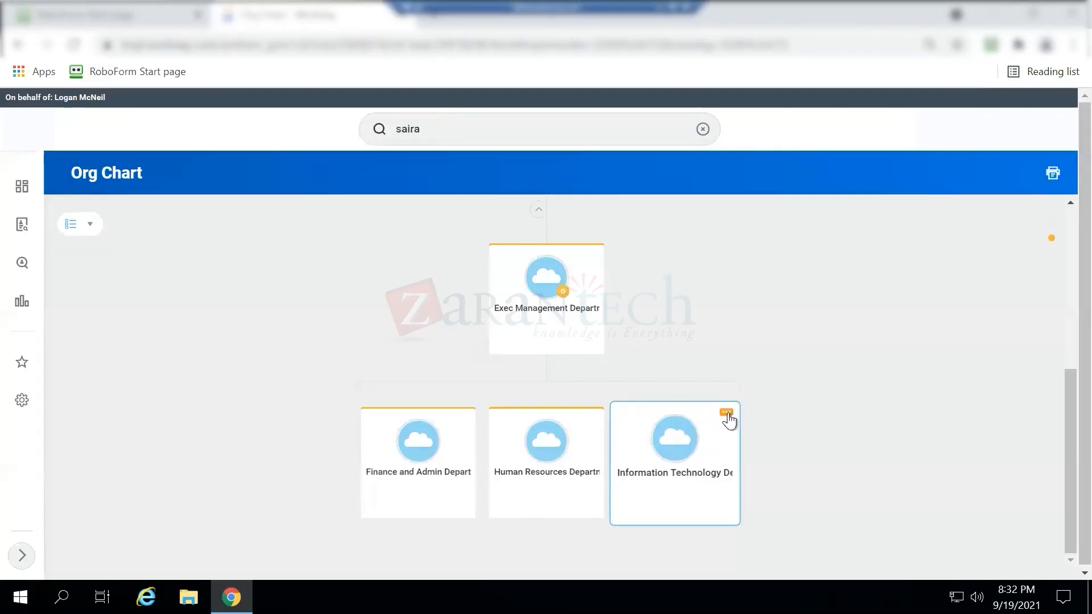
left_click(727, 413)
mouse_move(345, 368)
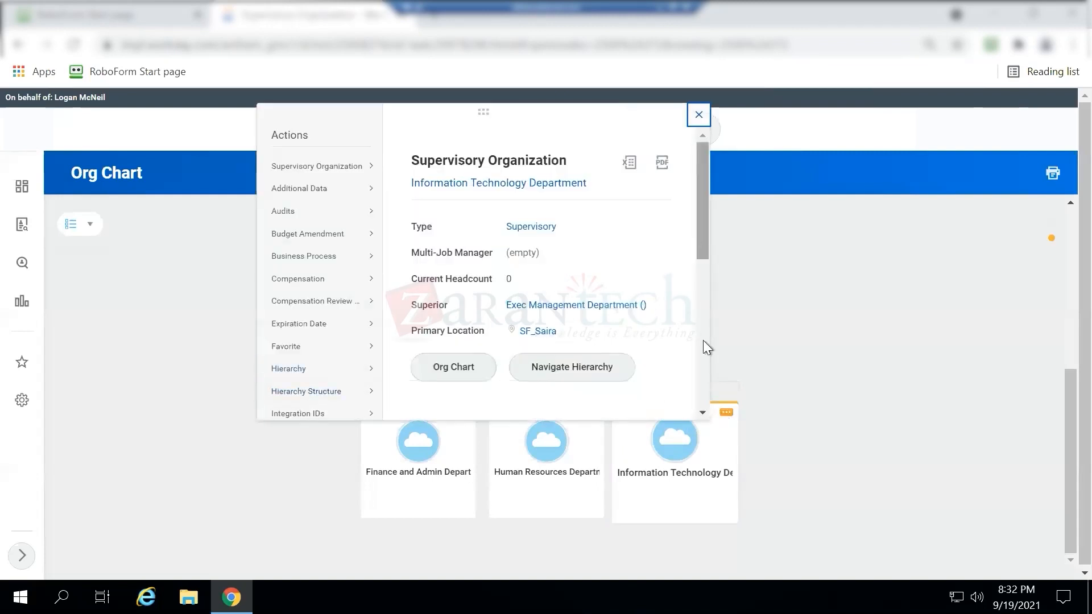
scroll(705, 349, "down", 5)
mouse_move(365, 284)
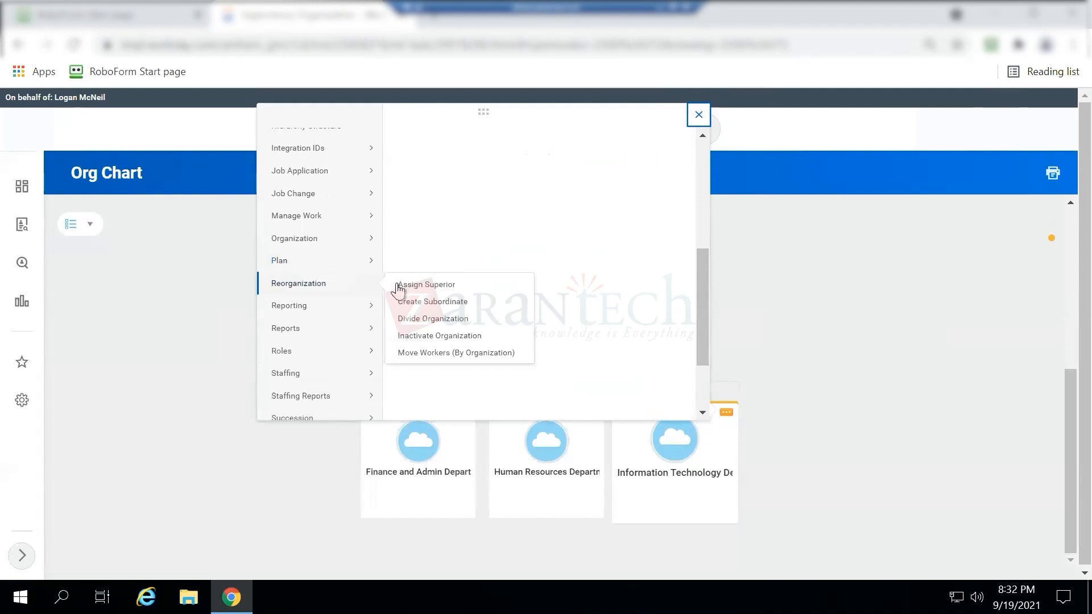
left_click(711, 334)
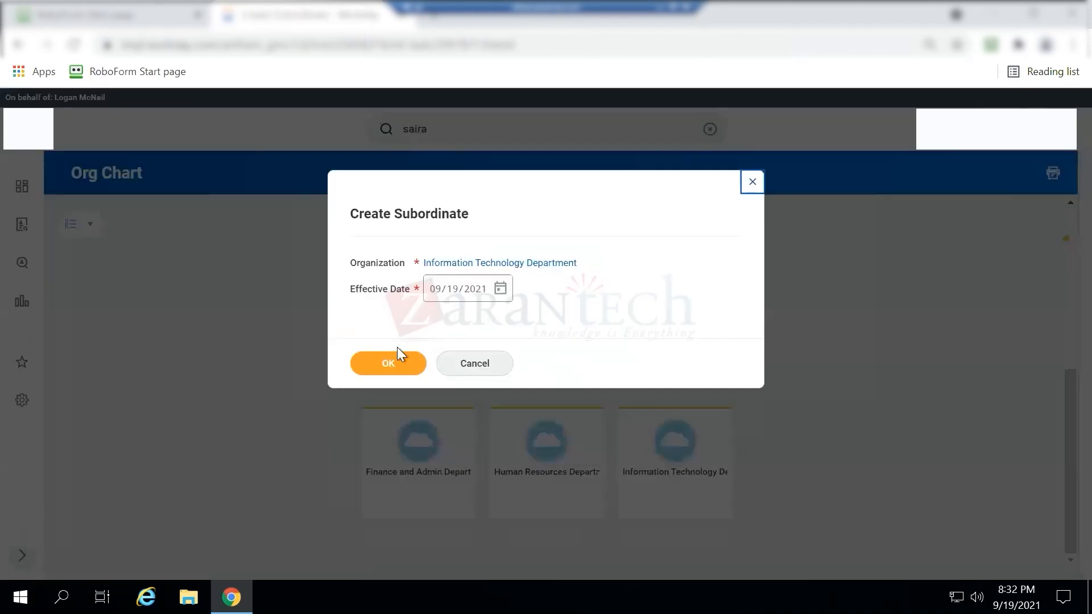
left_click(389, 363)
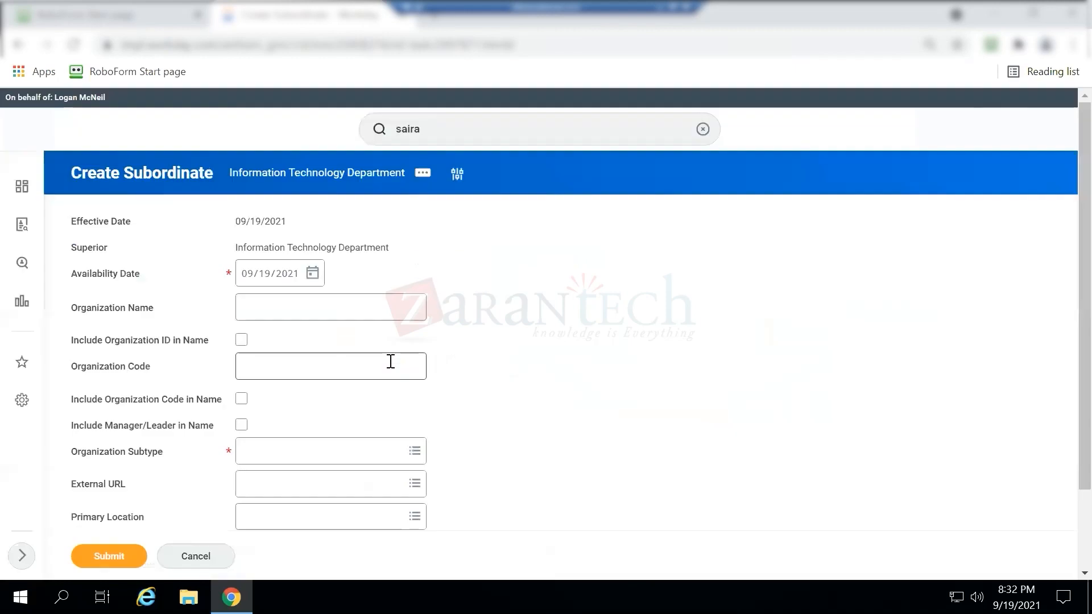
Step: Name the subordinate organization IT Operations and include the manager/leader in its name
left_click(274, 303)
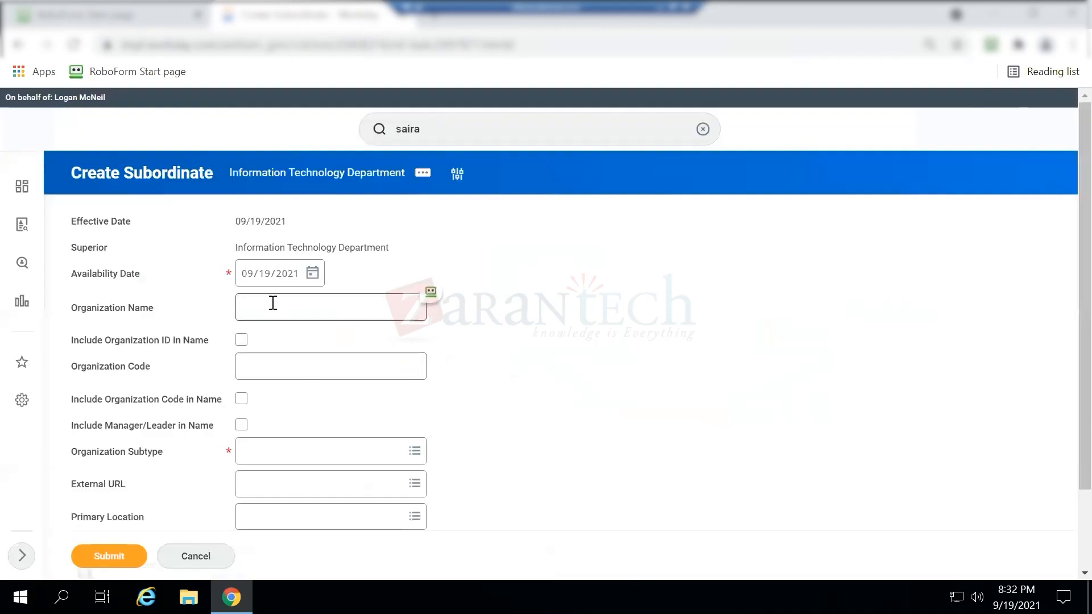
type("IT OPerations")
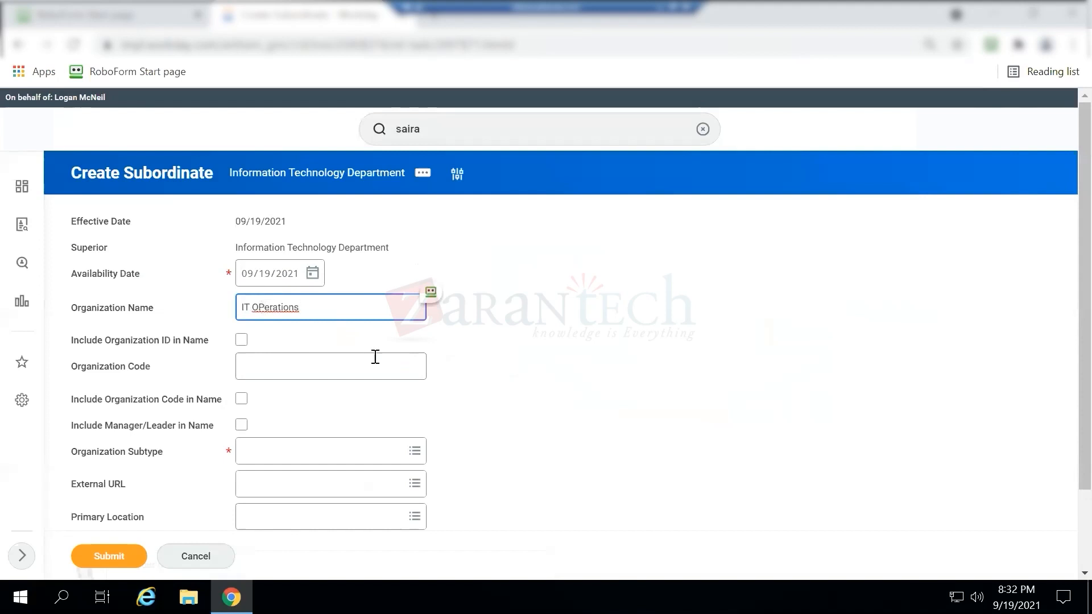
key("ctrl+BackSpace")
type("Operations")
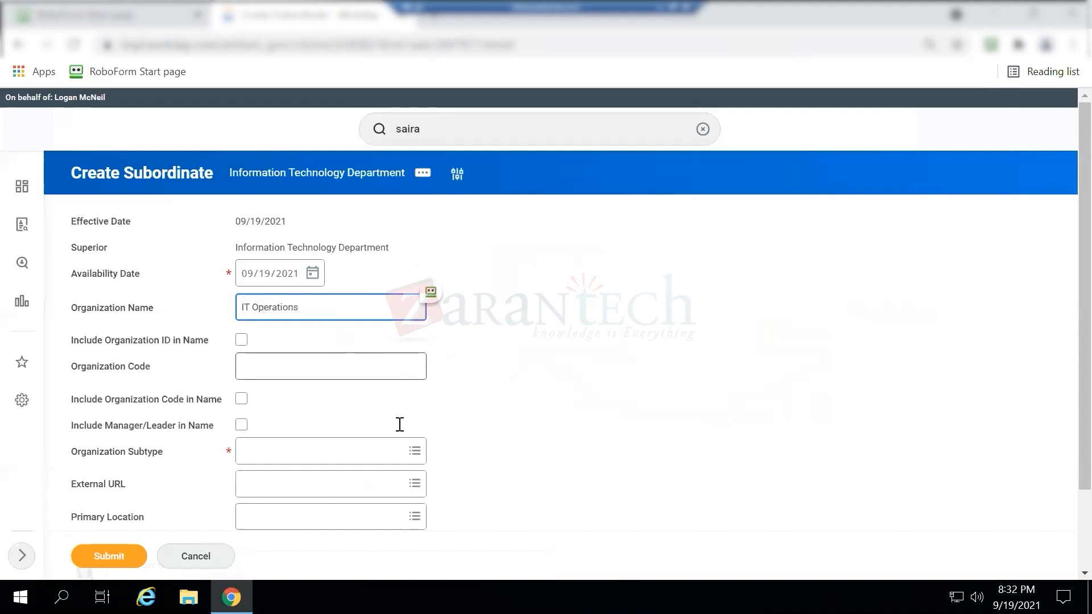
left_click(241, 426)
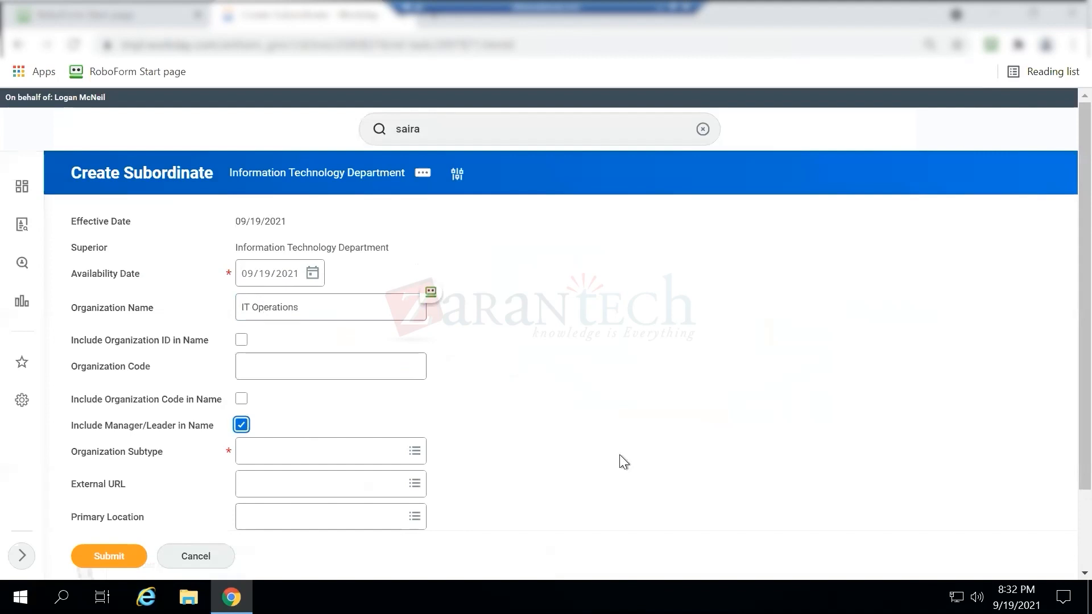
Step: Set the IT Operations organization's subtype to Department and its primary location to SF_Saira1
scroll(619, 455, "down", 3)
left_click(414, 354)
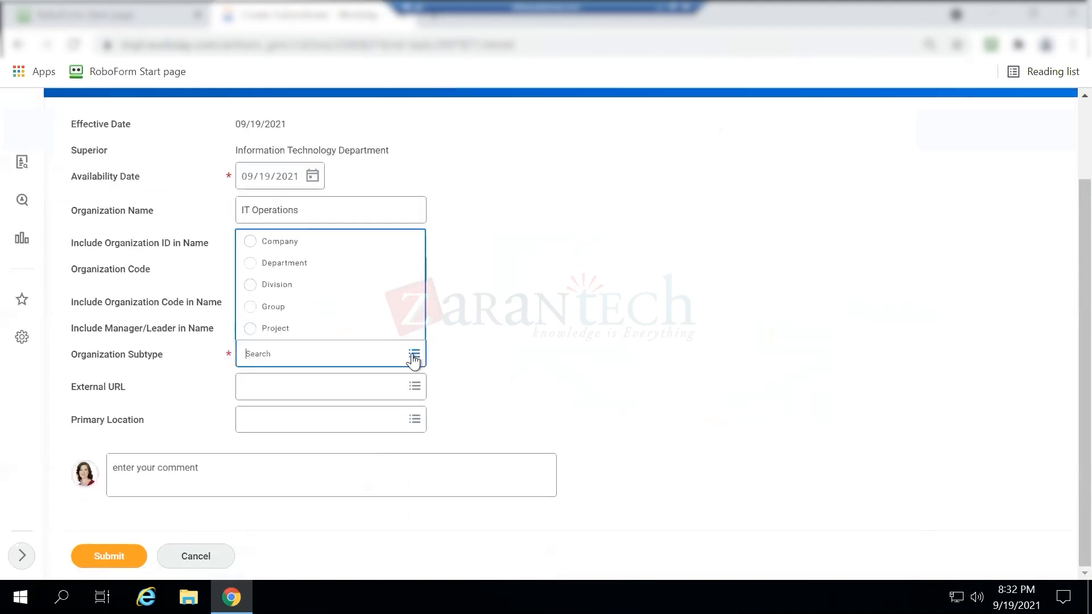
left_click(272, 264)
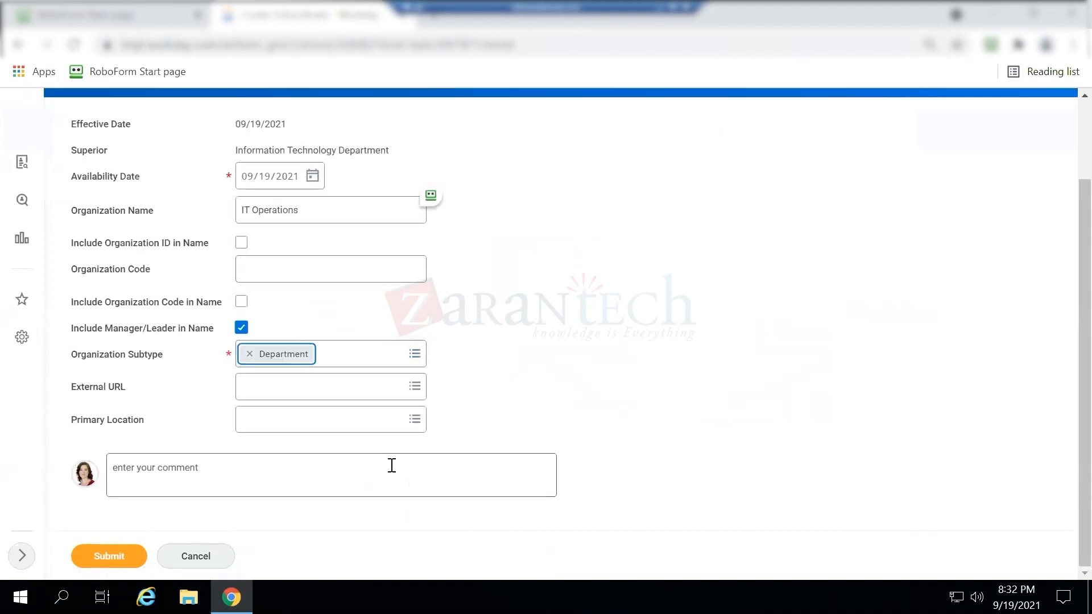
left_click(415, 420)
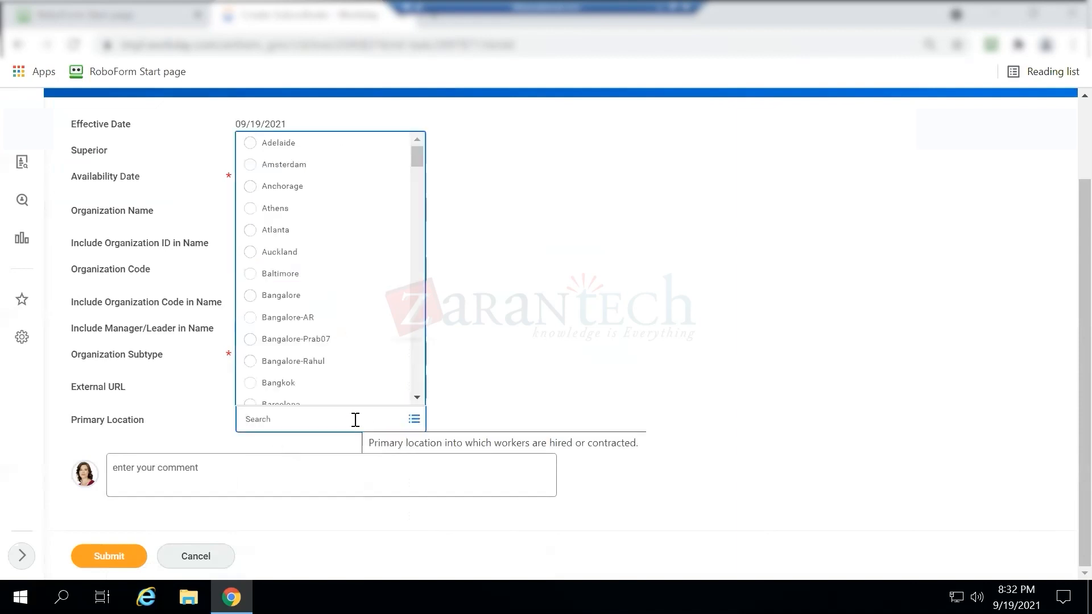
type("sf")
key("Return")
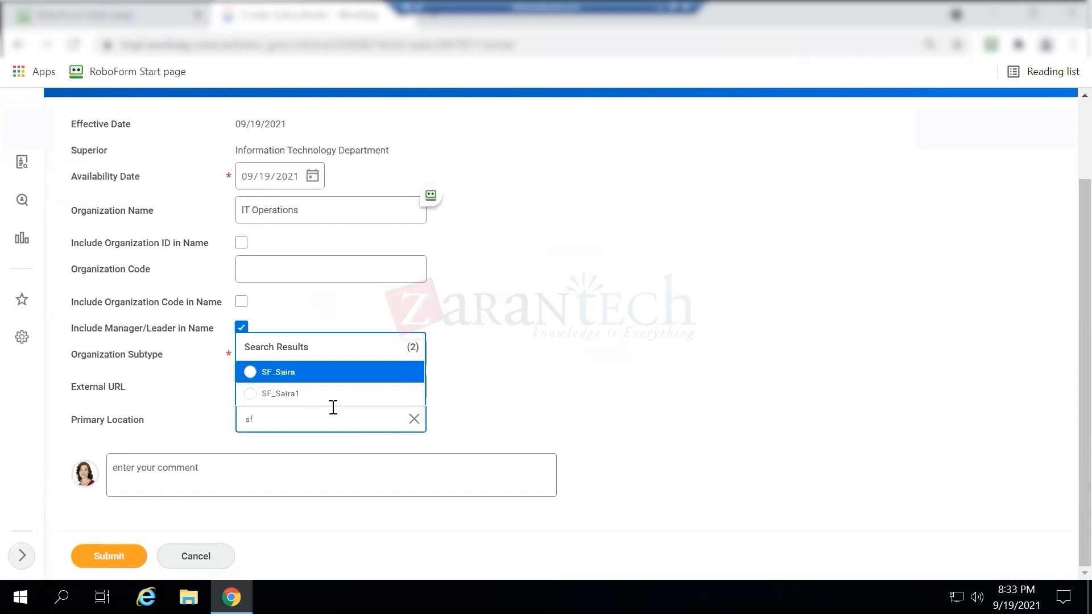
left_click(281, 395)
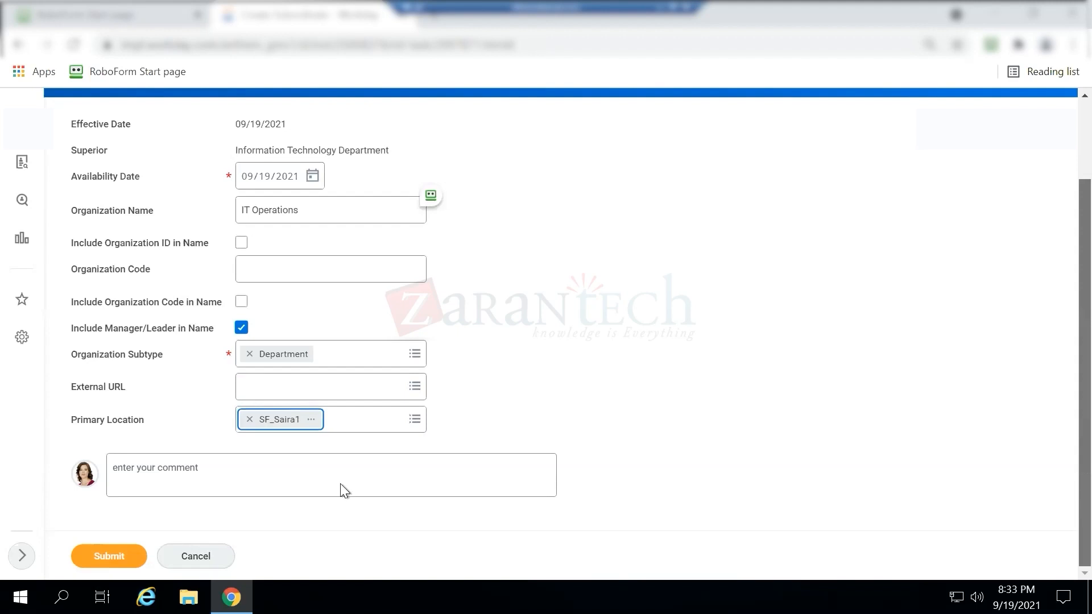
Step: Check the completed IT Operations details, submit the new subordinate organization and dismiss the confirmation
scroll(136, 532, "up", 2)
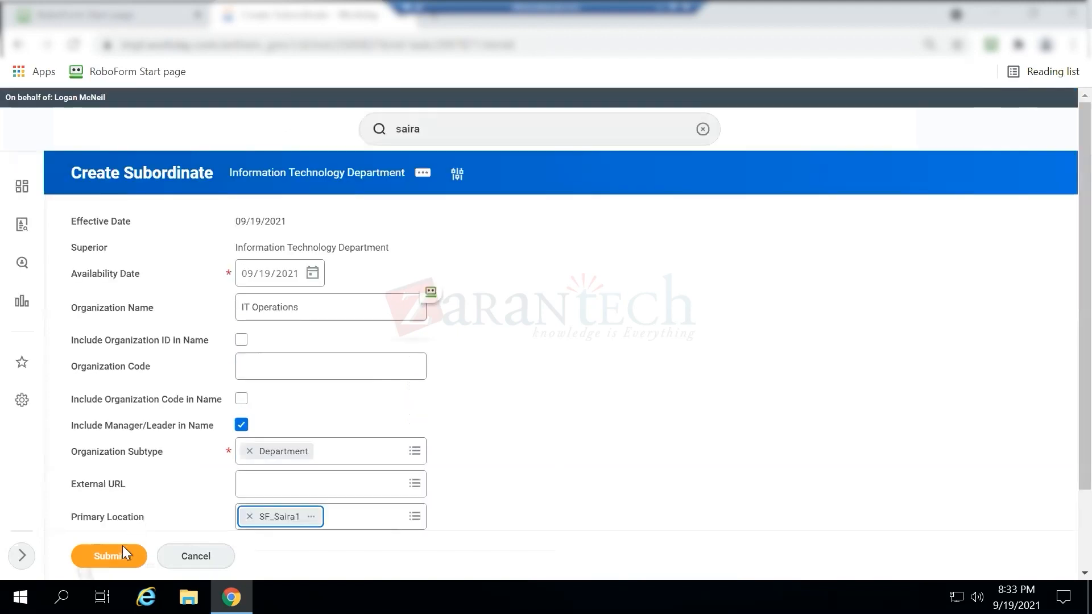
scroll(261, 503, "down", 2)
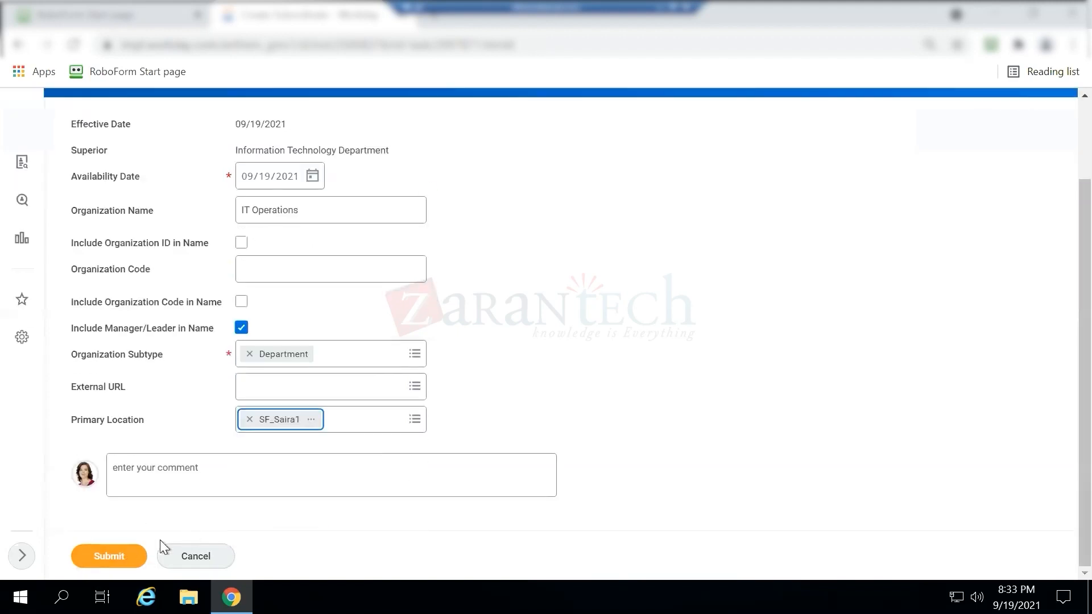
left_click(117, 556)
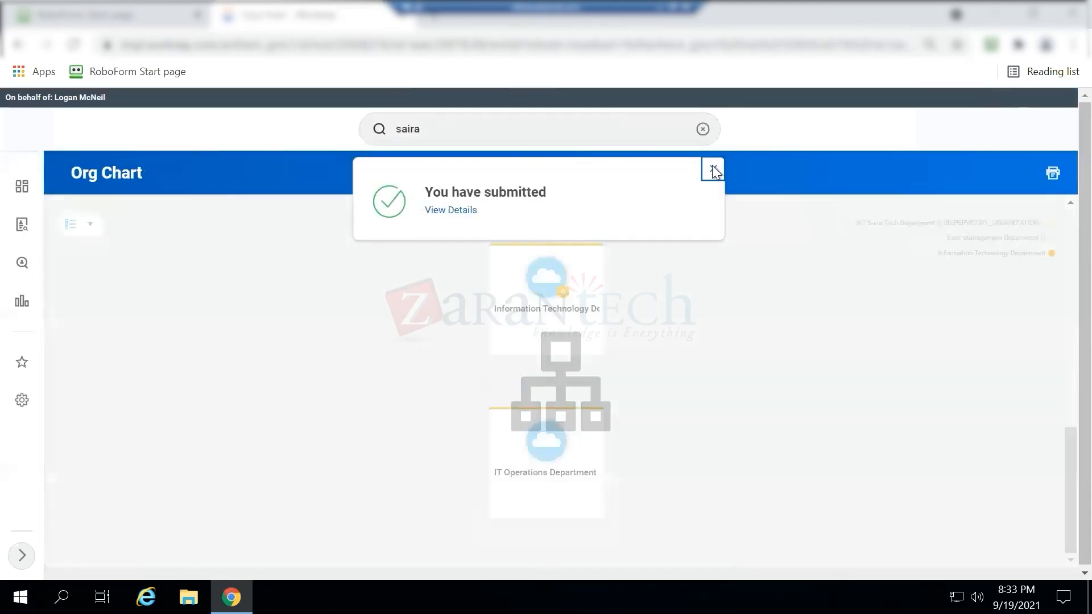
left_click(713, 167)
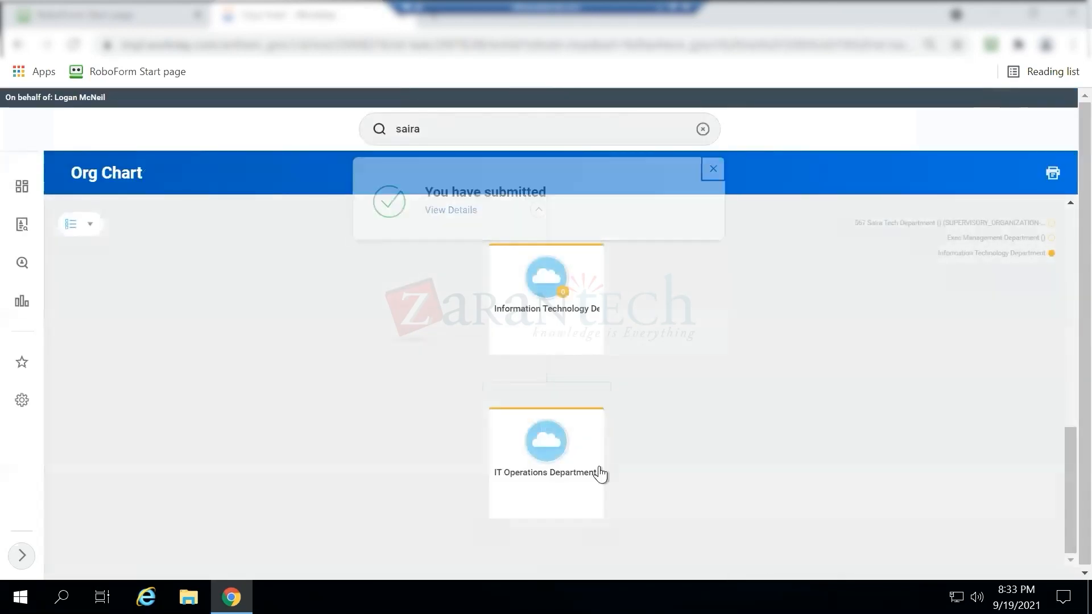
Step: Start creating another subordinate organization under the Information Technology Department with effective date 09/19/2021
left_click(596, 419)
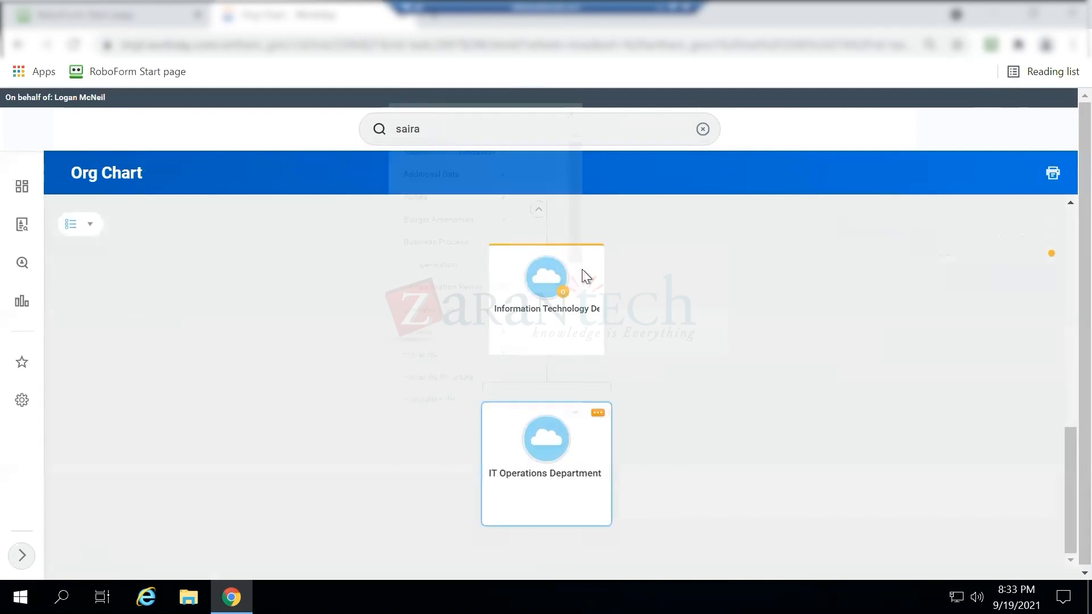
left_click(596, 259)
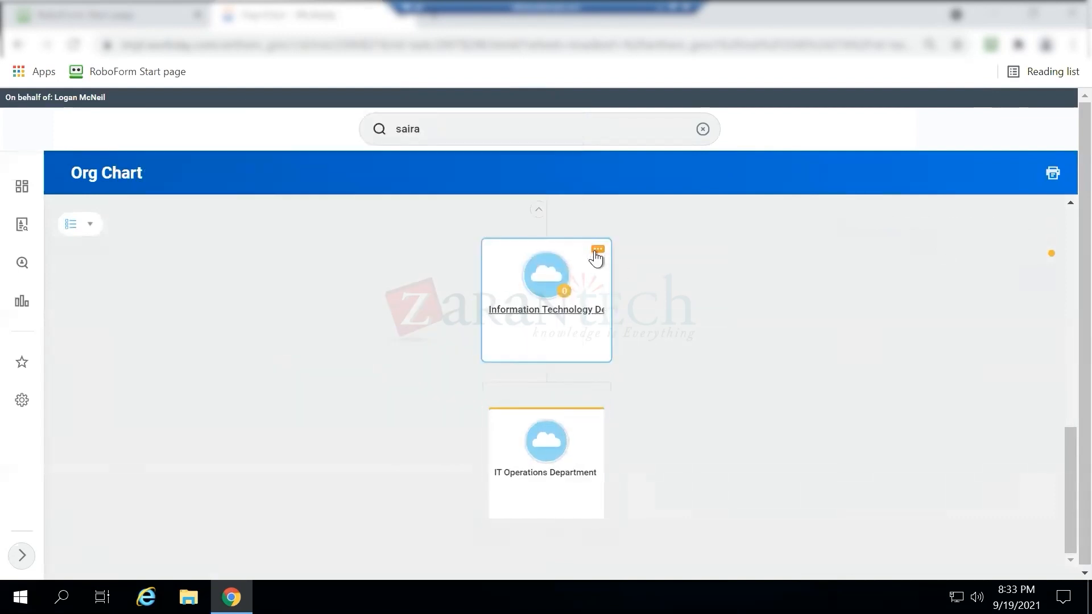
left_click(596, 258)
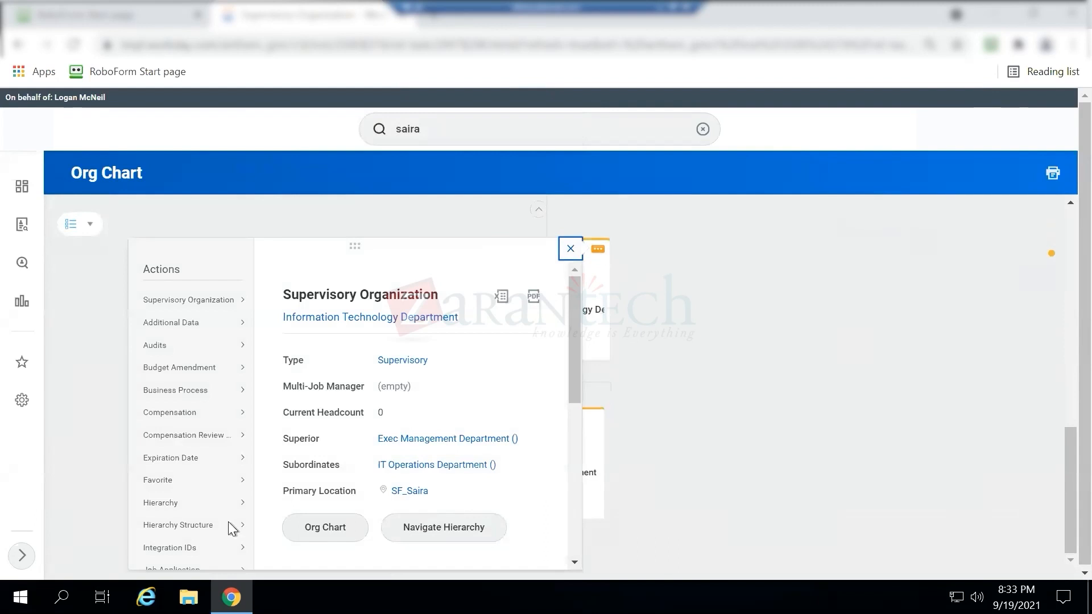
scroll(226, 529, "down", 5)
mouse_move(205, 436)
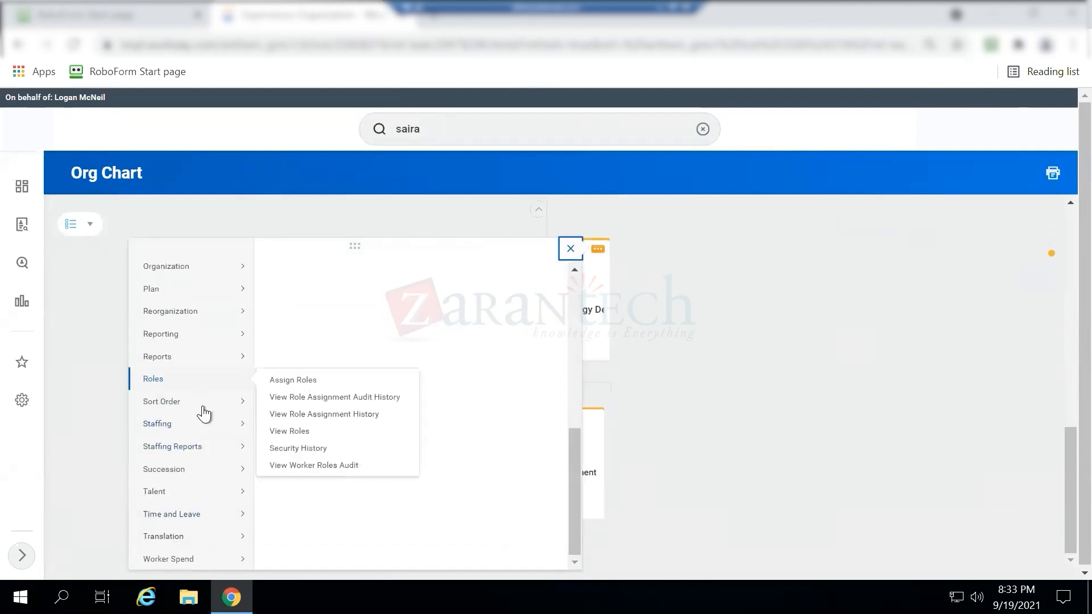
mouse_move(224, 312)
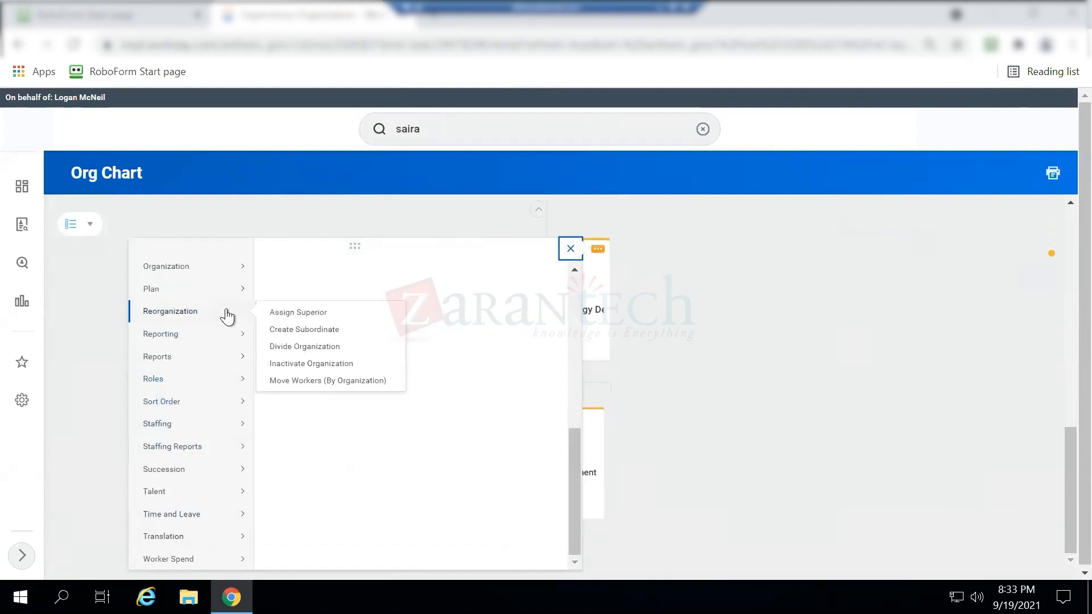
left_click(282, 335)
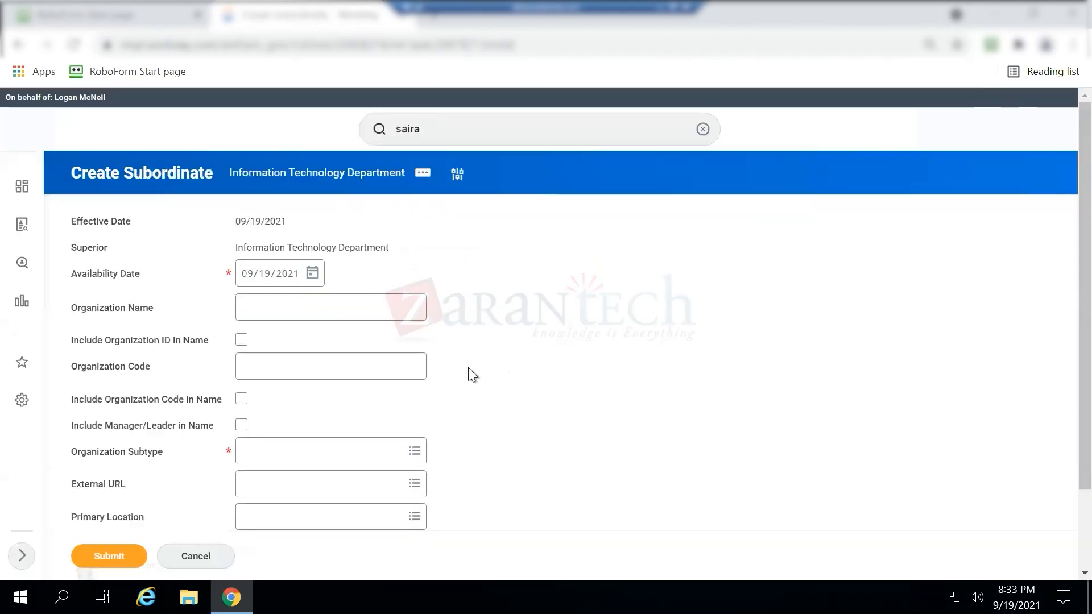
Step: Name the new subordinate organization IT Services and include the manager/leader in its name
left_click(283, 306)
type("IT Services")
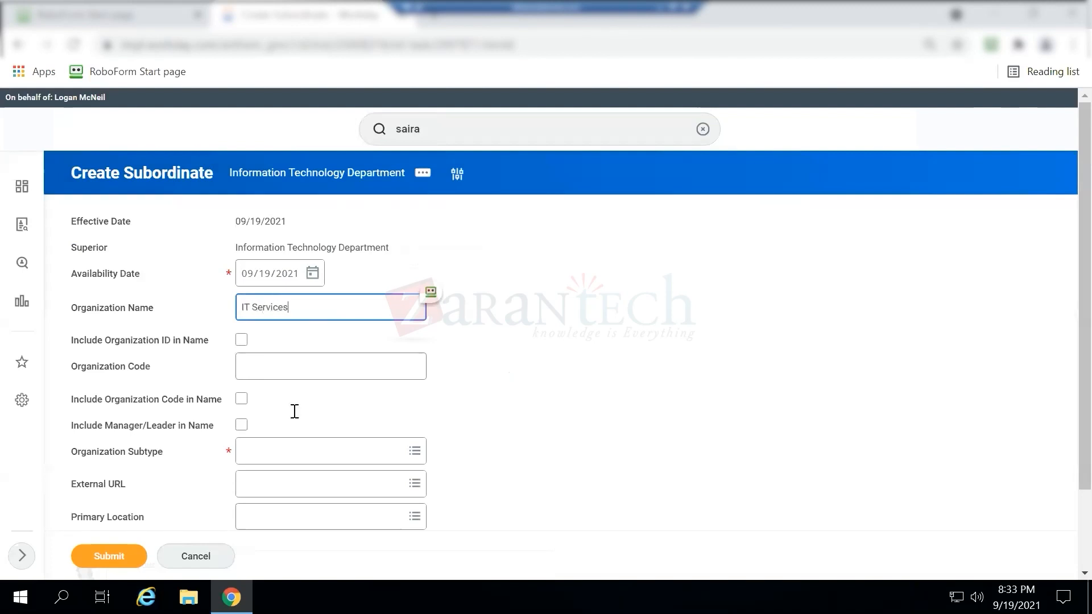
left_click(241, 427)
Step: Set the IT Services organization's subtype to Department and its primary location to SF_Saira1, and submit it
left_click(268, 454)
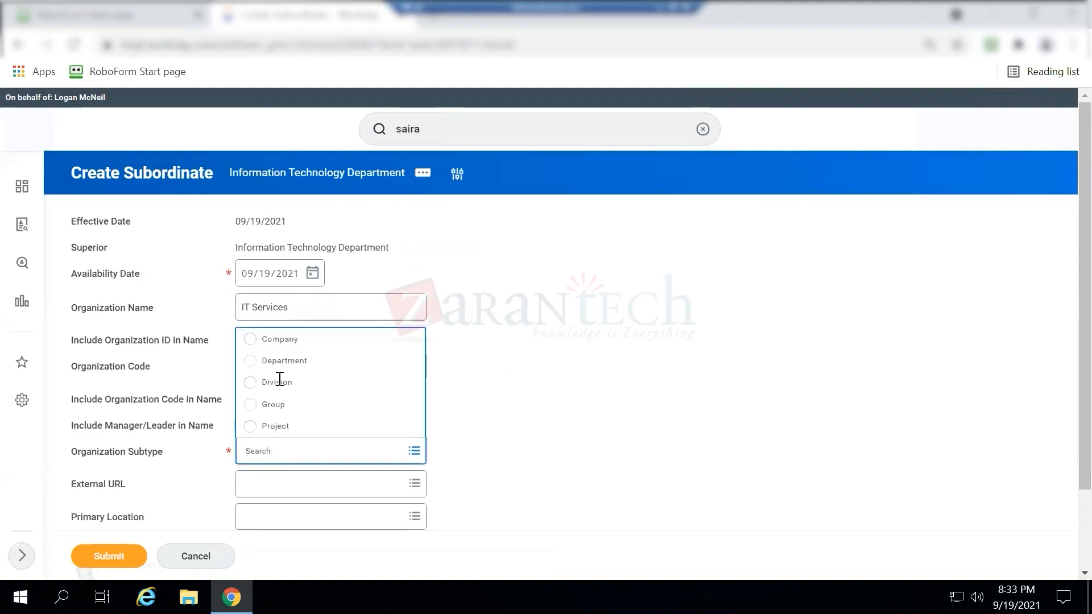
left_click(285, 361)
scroll(682, 516, "down", 2)
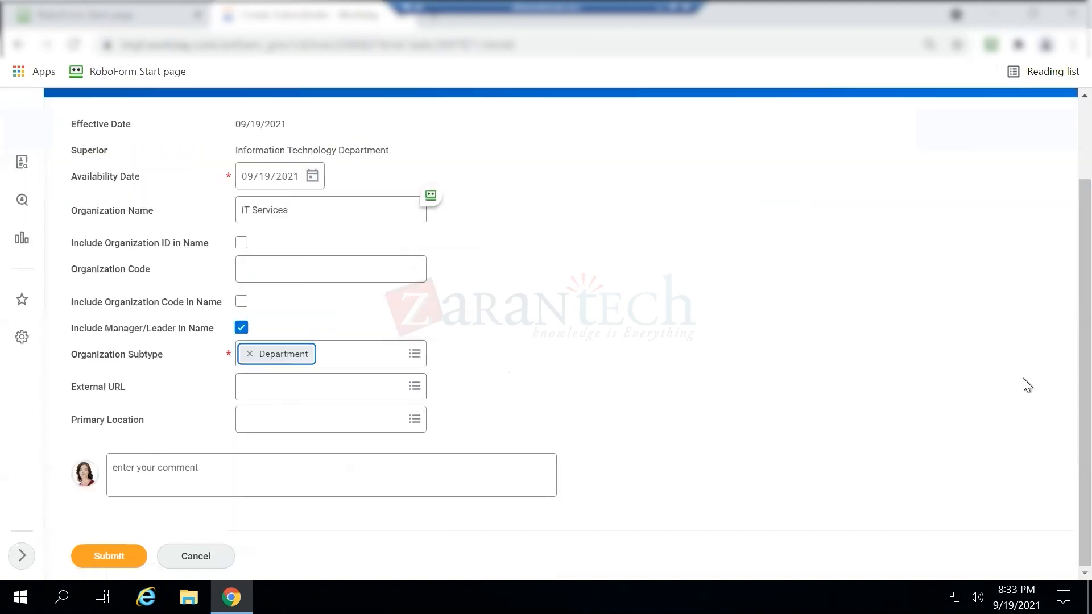
left_click(315, 421)
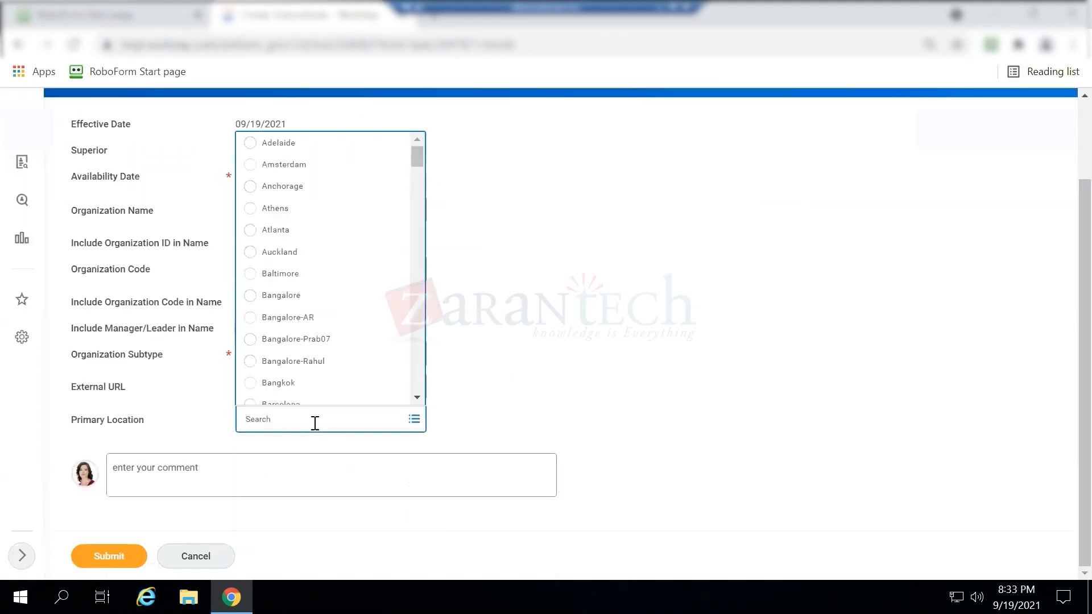
type("sf")
key("Return")
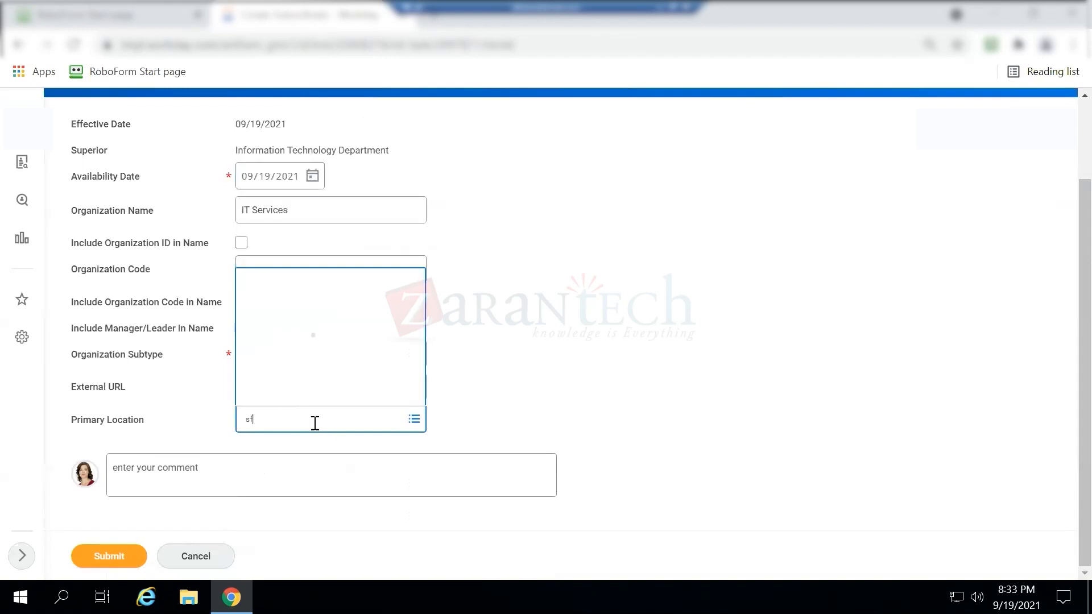
left_click(316, 393)
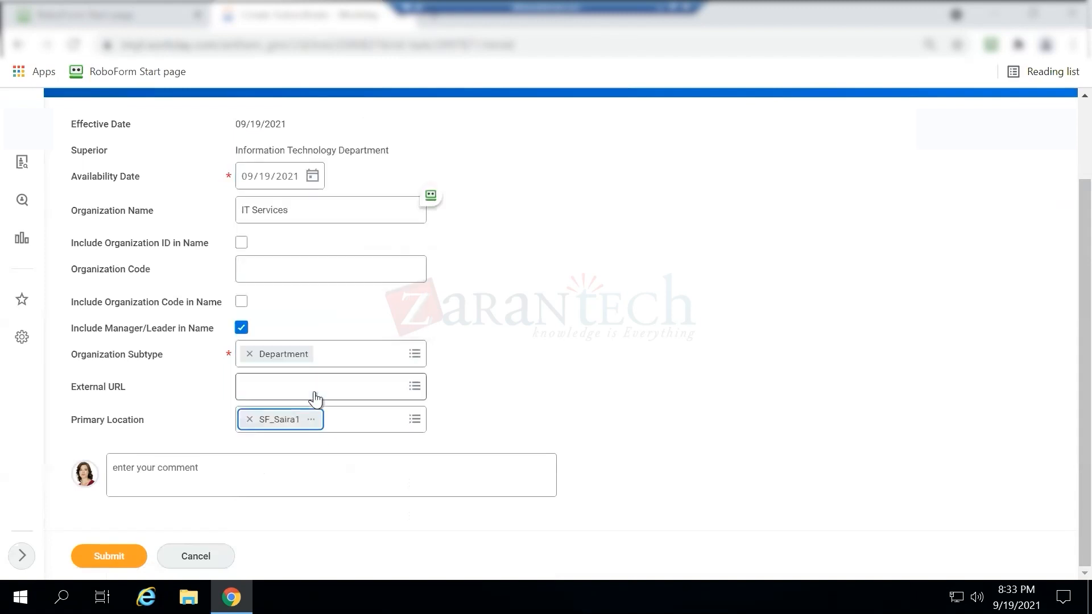
left_click(112, 557)
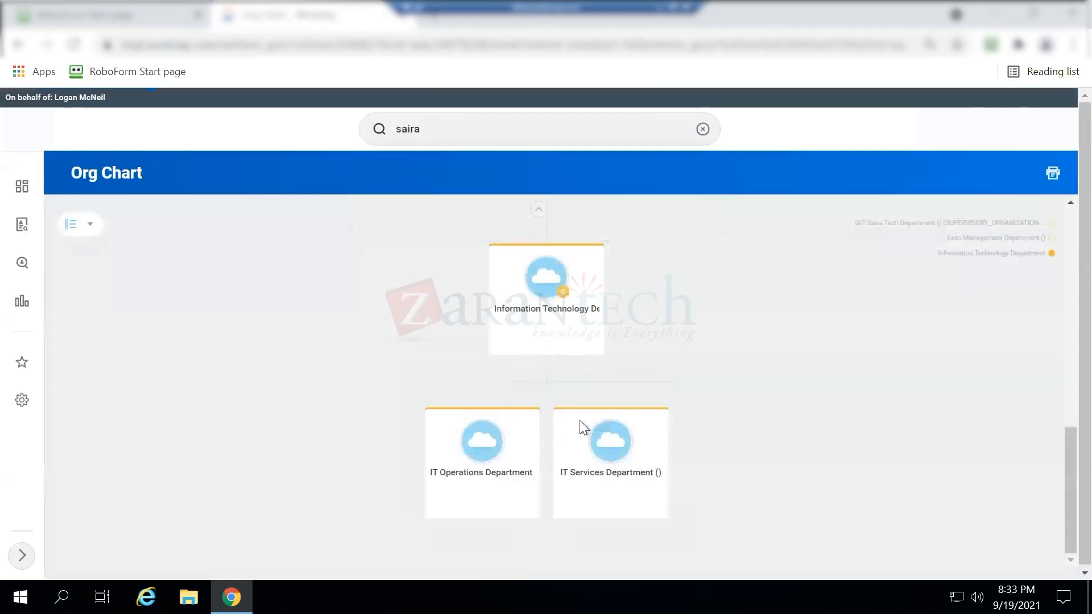
Step: Open the IT Operations Department's organization page from the org chart
mouse_move(532, 419)
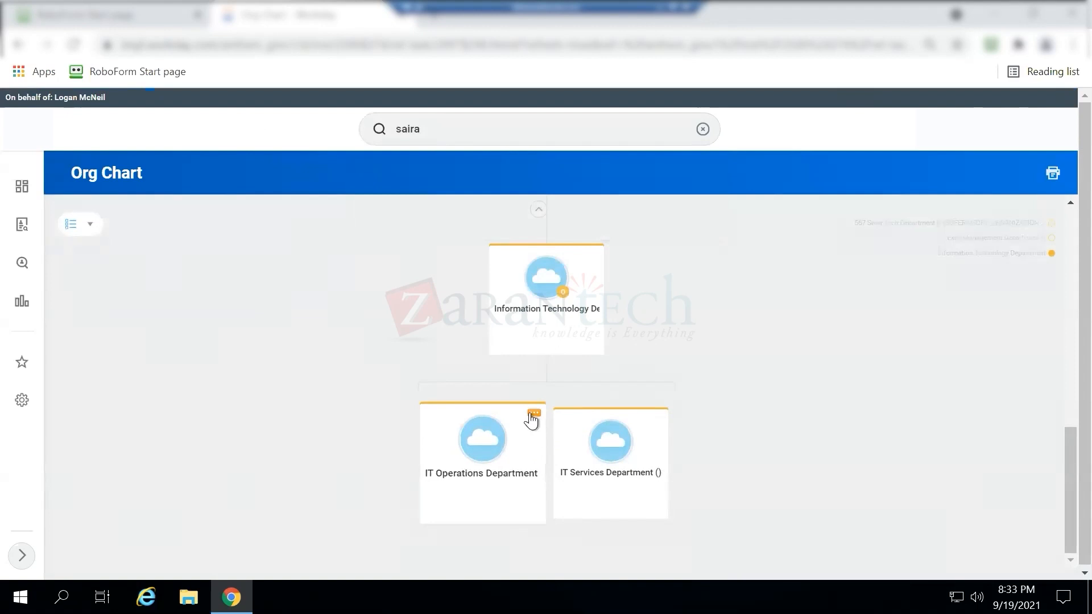
left_click(533, 418)
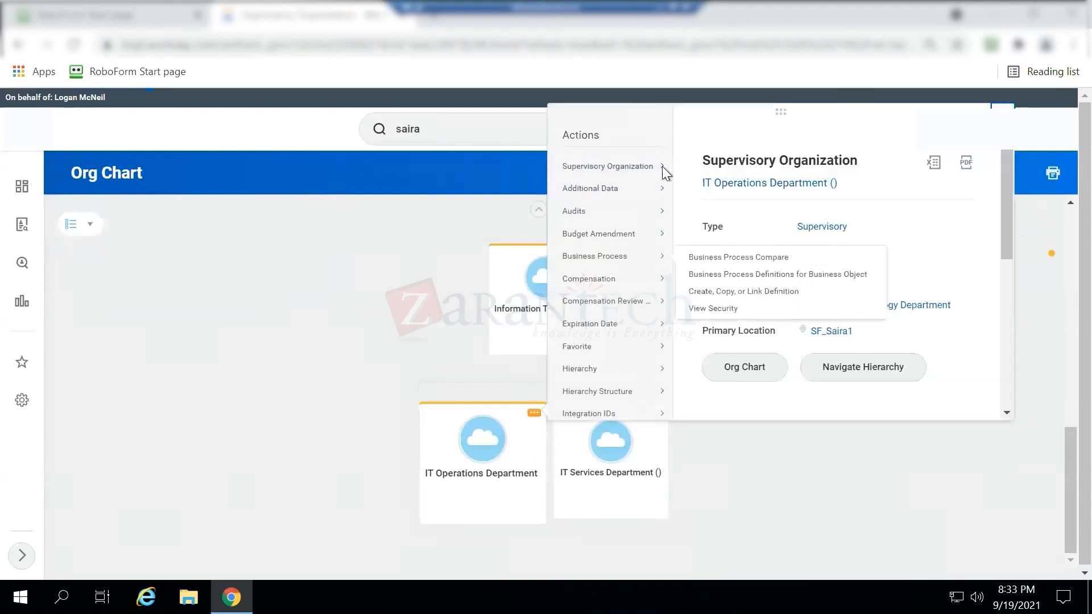
left_click(783, 183)
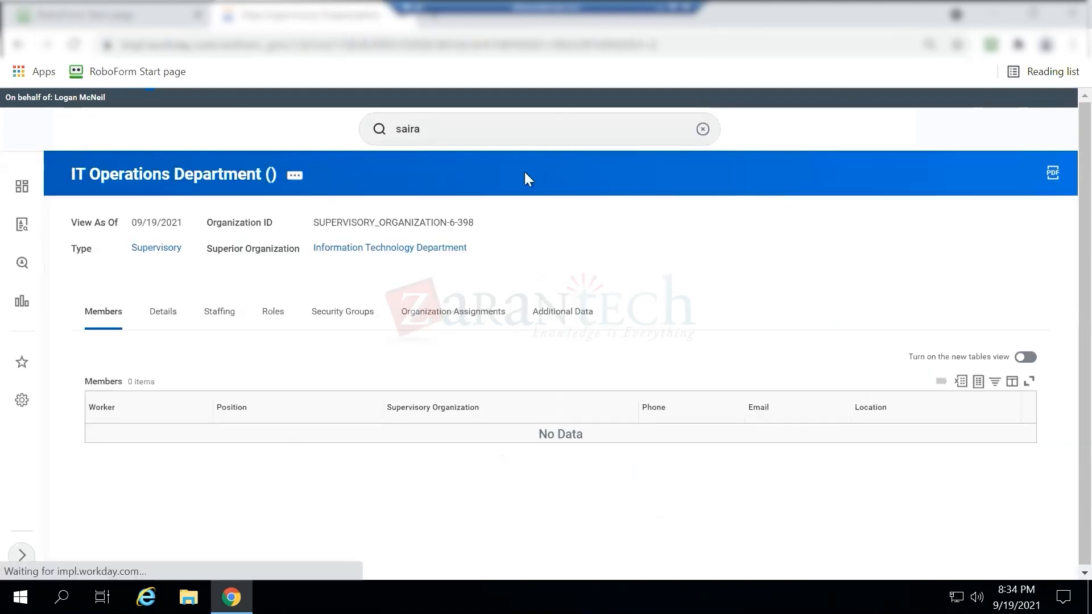
Step: Open the superior Information Technology Department in a separate browser tab and expand its details
mouse_move(378, 255)
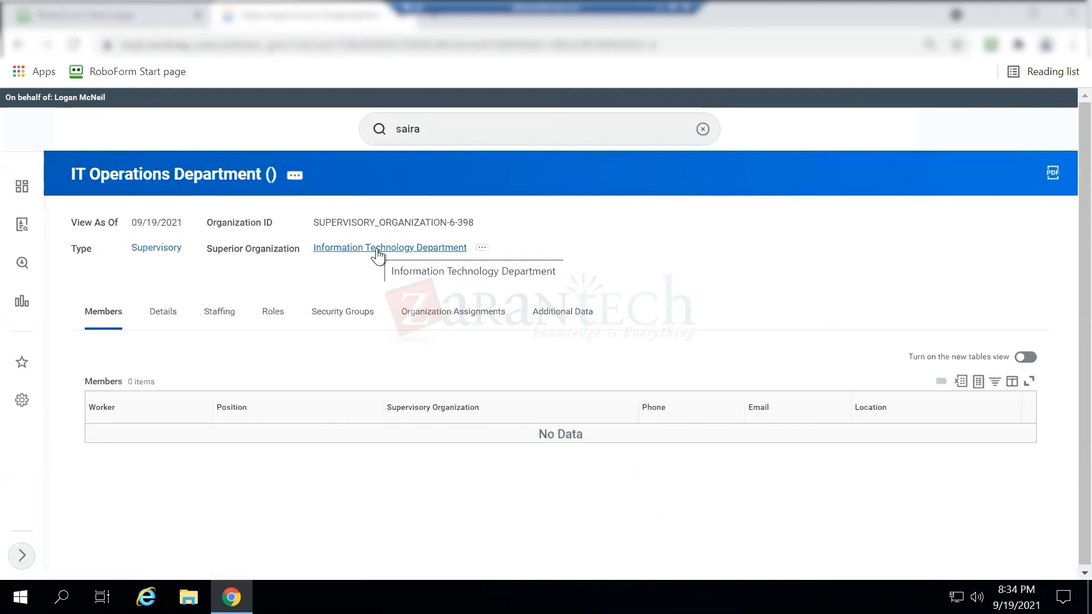
right_click(378, 253)
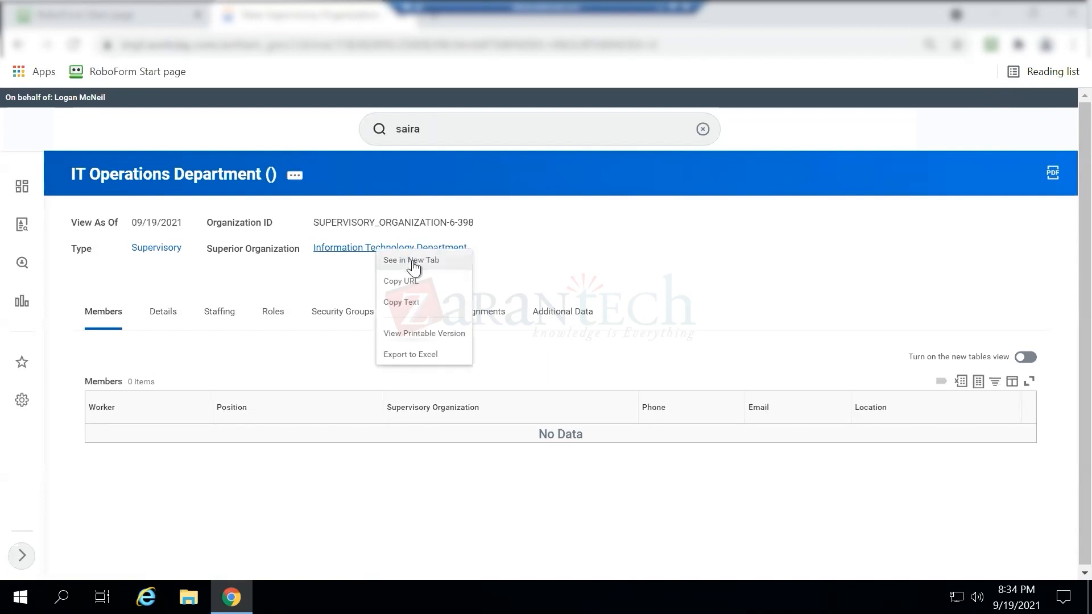
left_click(412, 262)
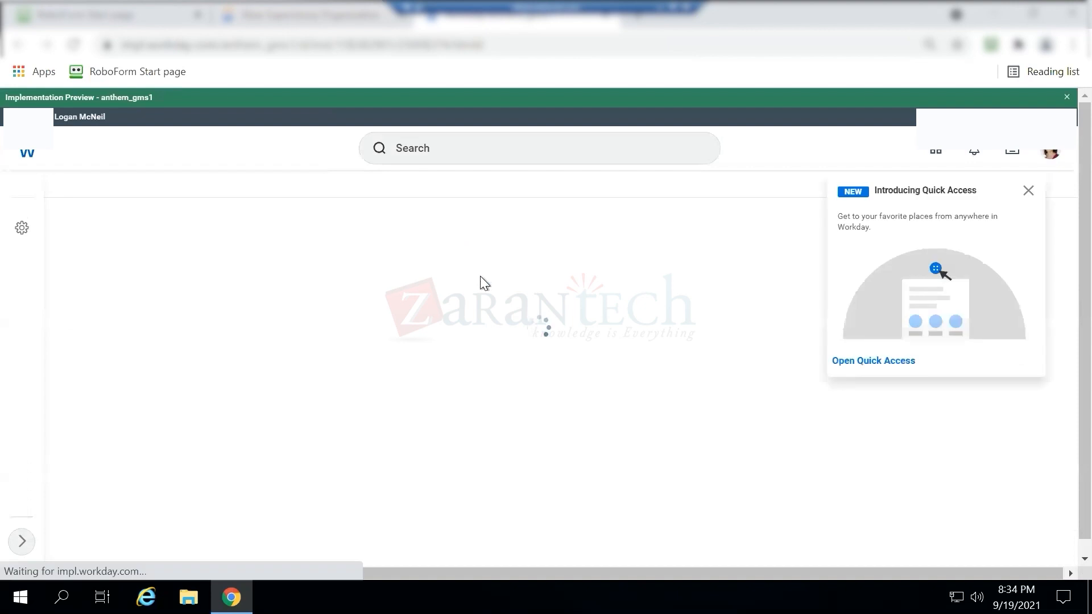
left_click(1028, 191)
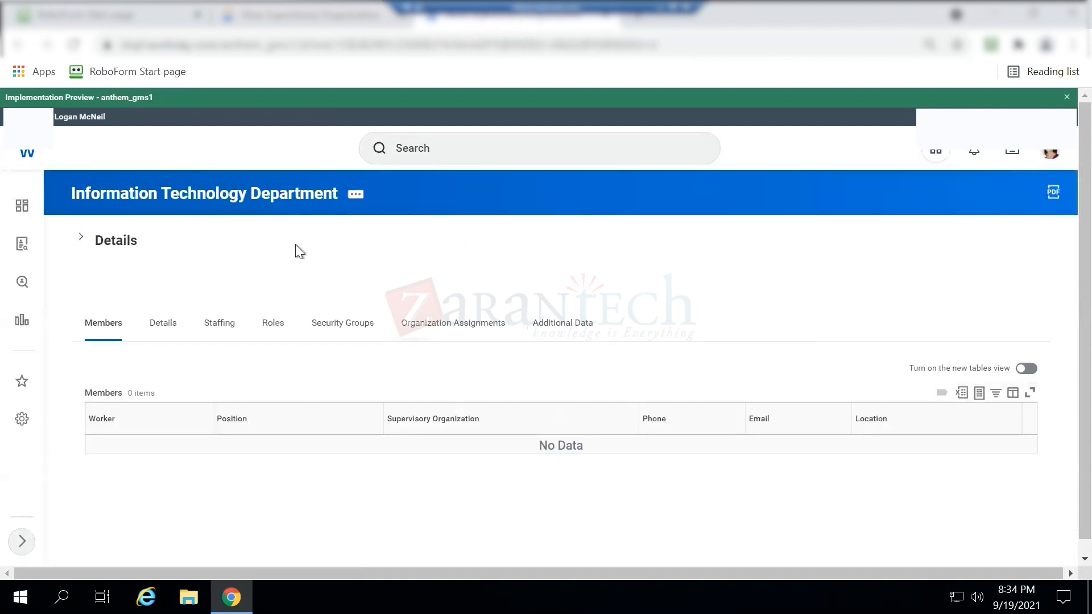
left_click(80, 241)
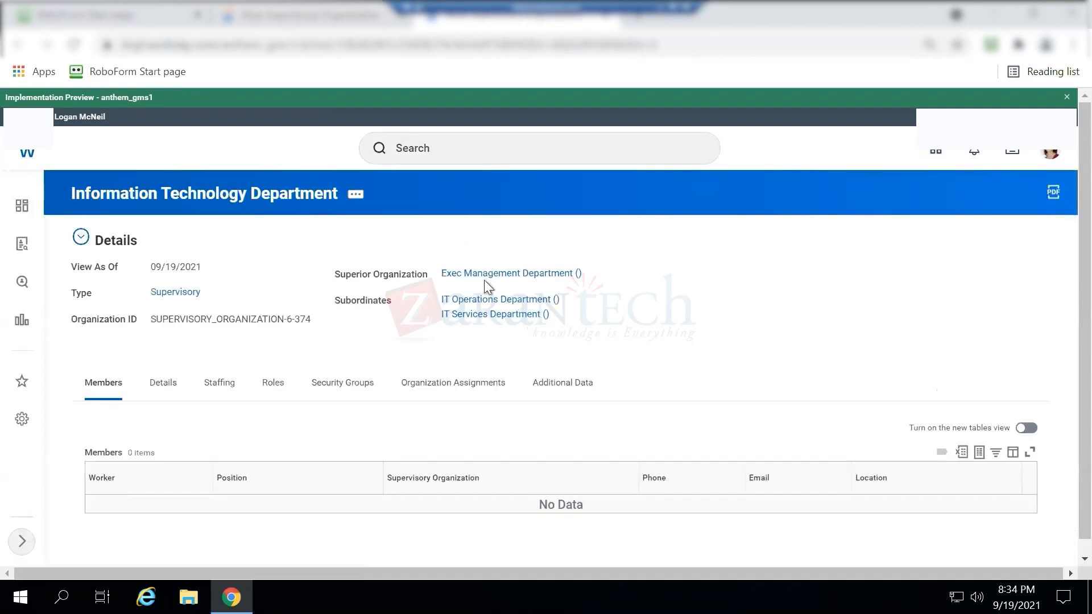
Step: Open the subordinate IT Services Department and check the staffing models of both IT Operations and IT Services
left_click(490, 317)
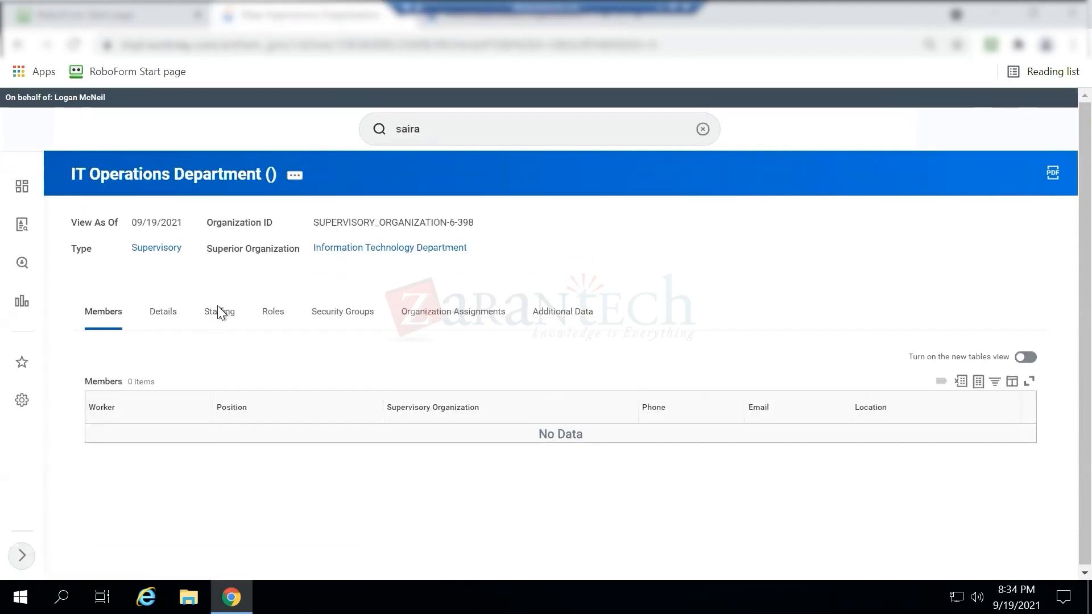
left_click(219, 312)
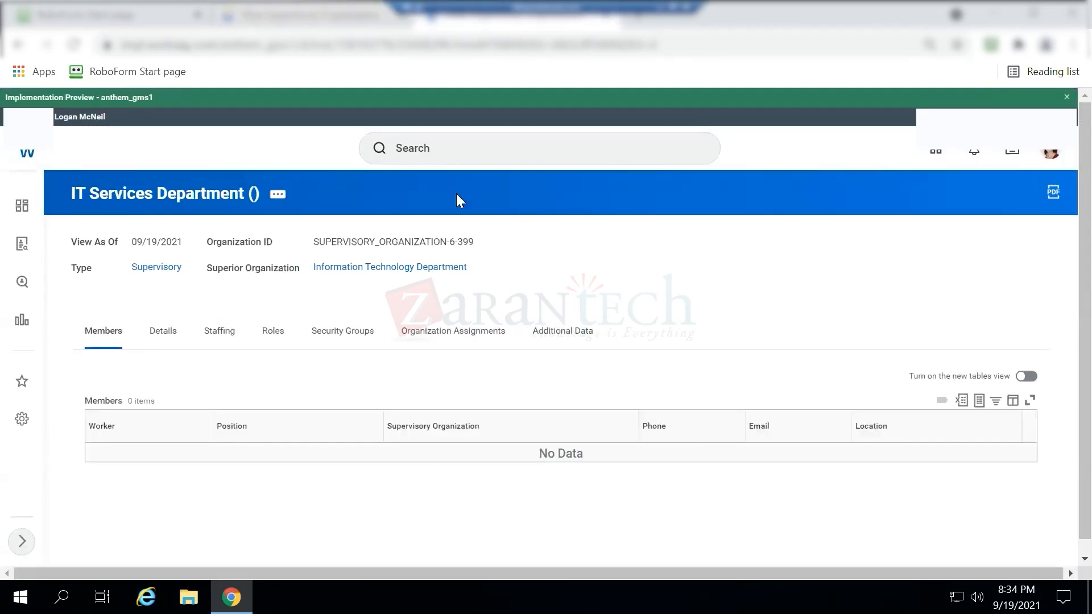
left_click(225, 338)
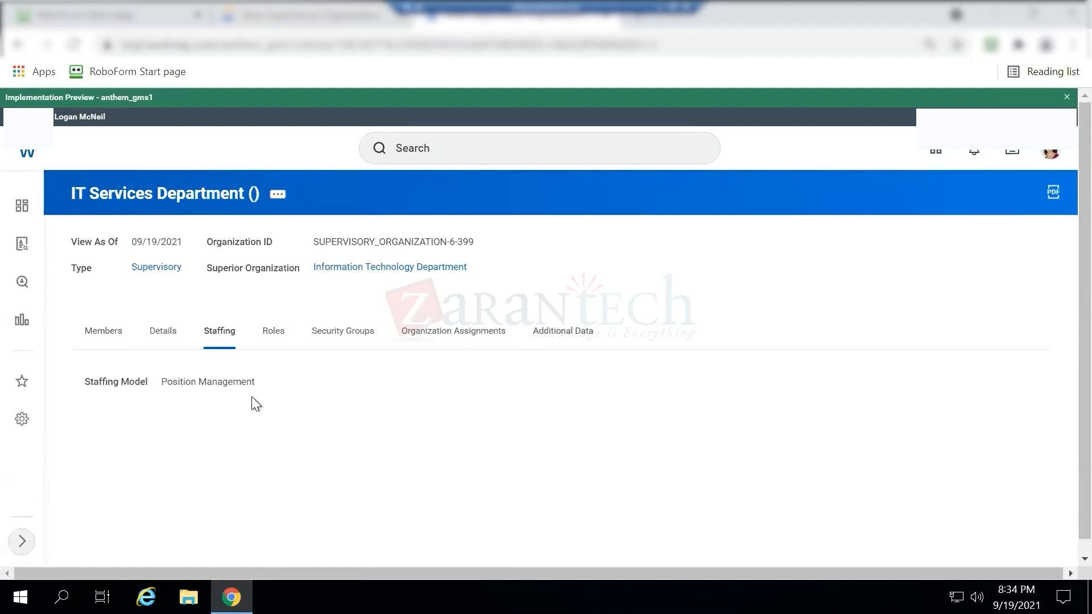
Step: Change the IT Services Department's staffing model to Job Management Enabled and finish the edit
left_click(279, 196)
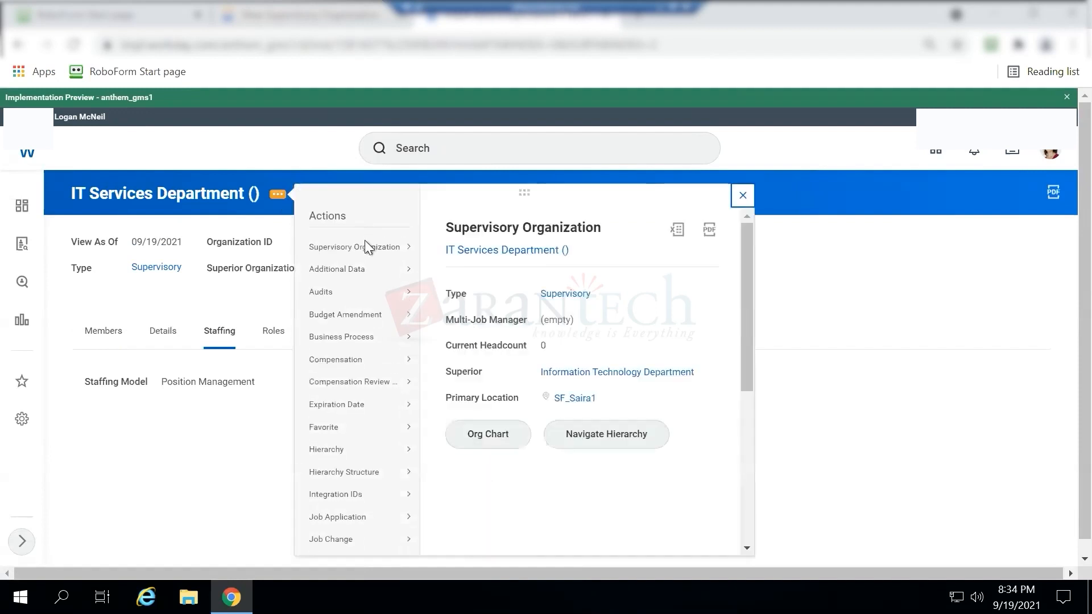
mouse_move(397, 256)
left_click_drag(744, 326, 743, 494)
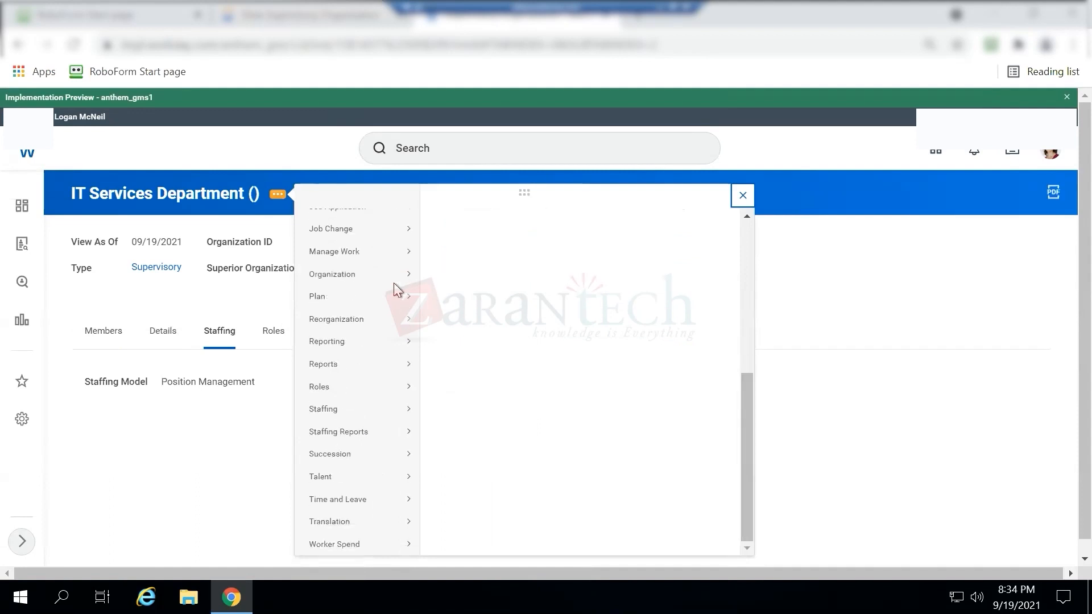
mouse_move(391, 279)
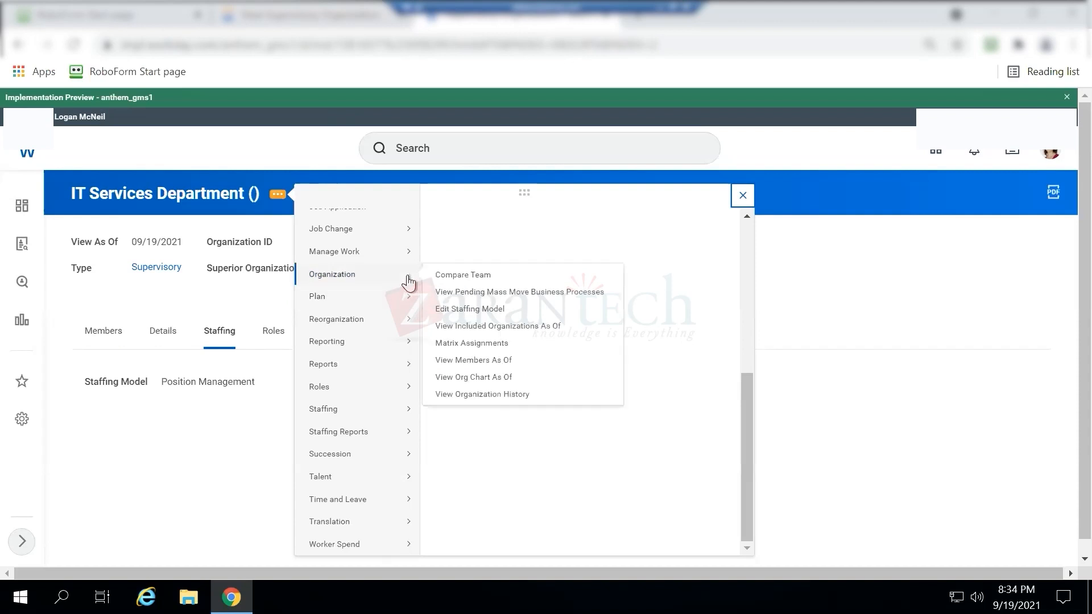
left_click(473, 310)
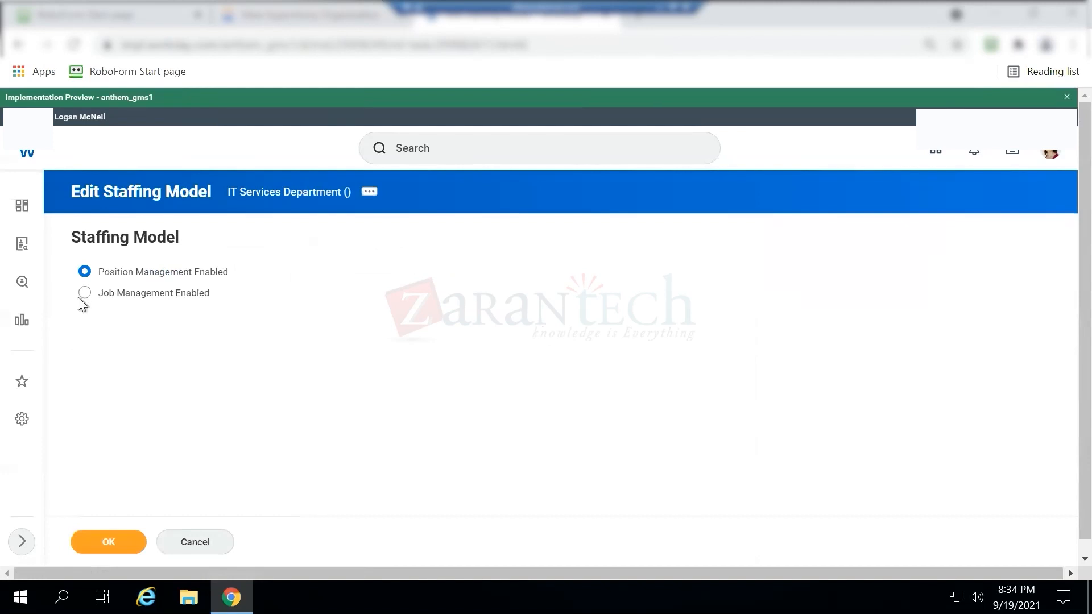
left_click(84, 294)
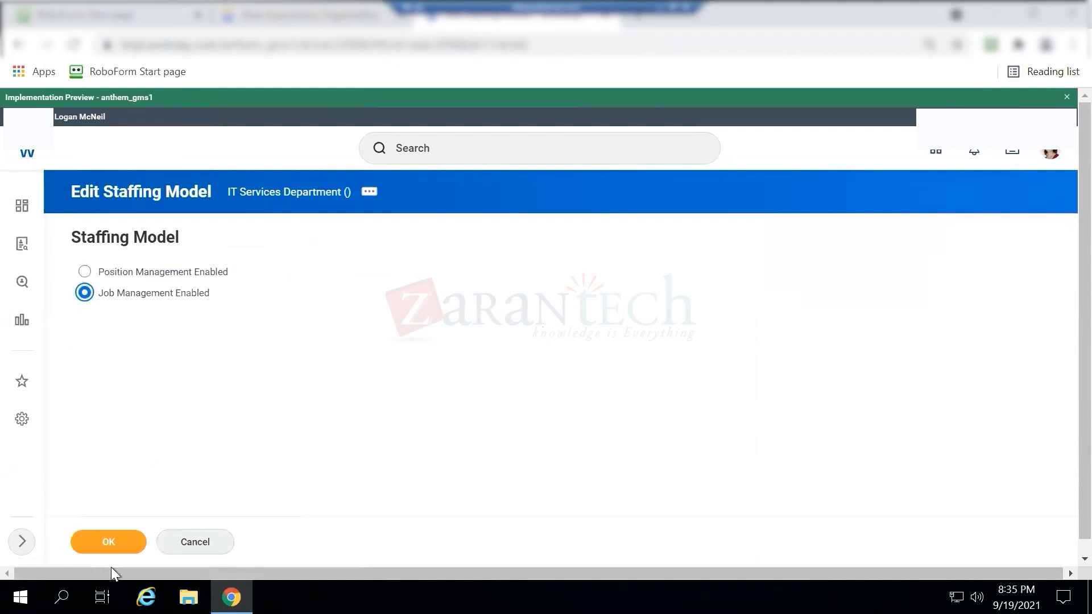
left_click(114, 546)
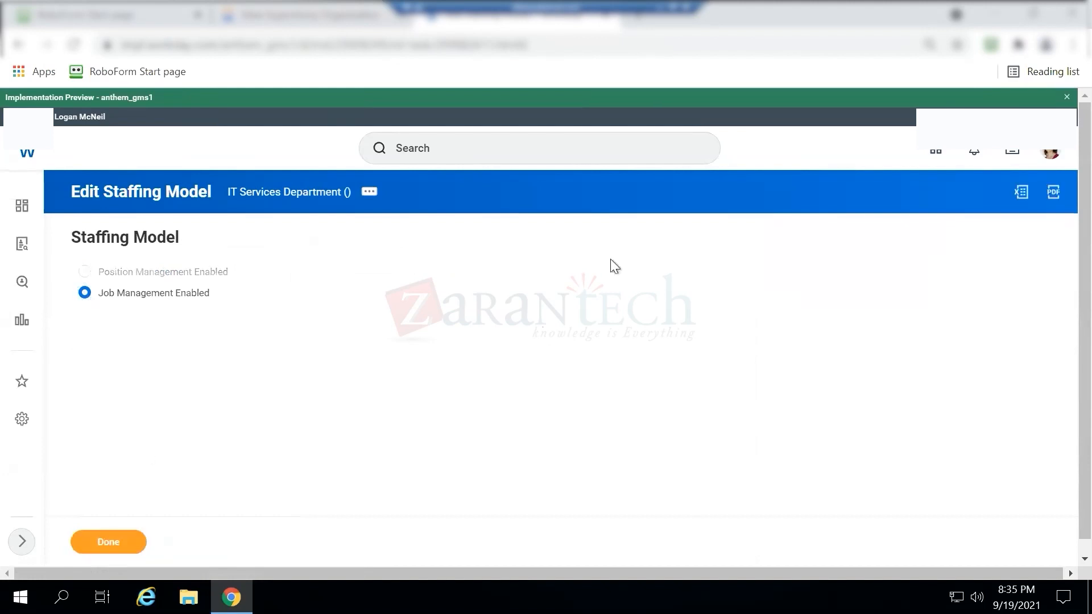
left_click(106, 547)
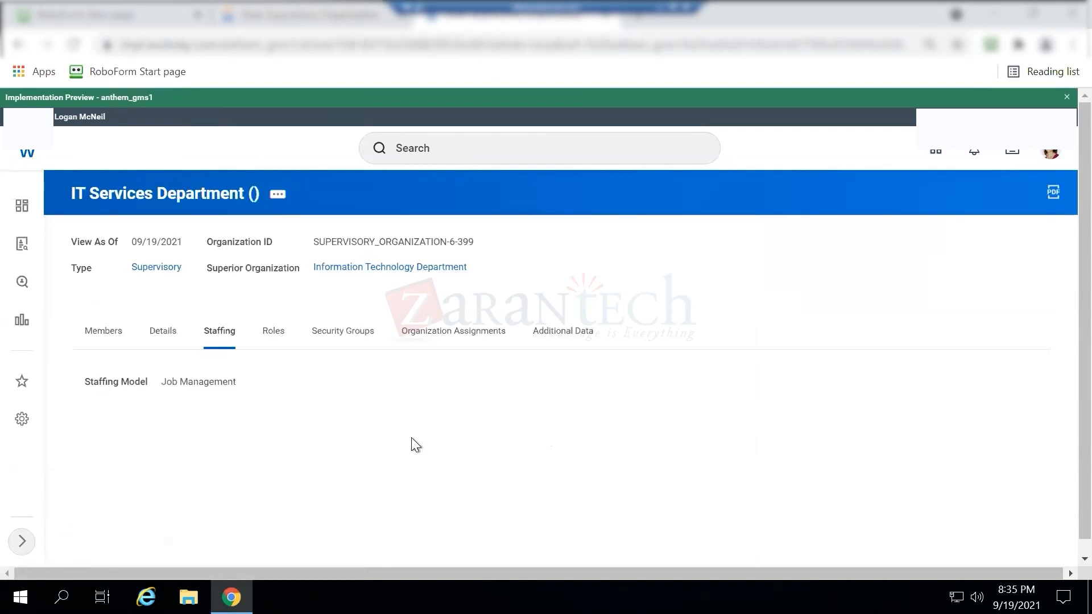
left_click(279, 194)
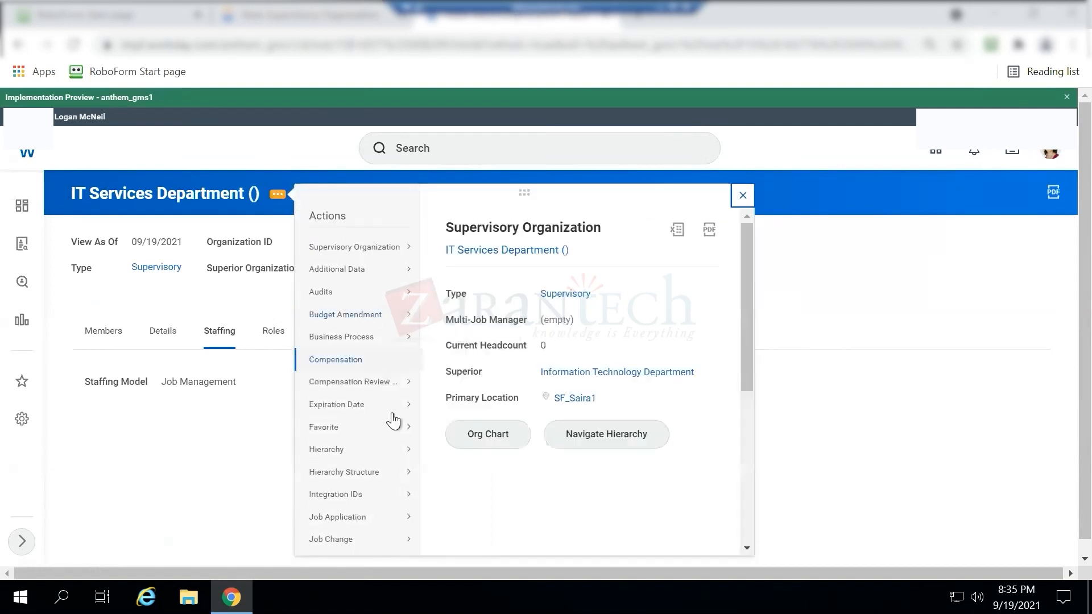
scroll(390, 476, "down", 5)
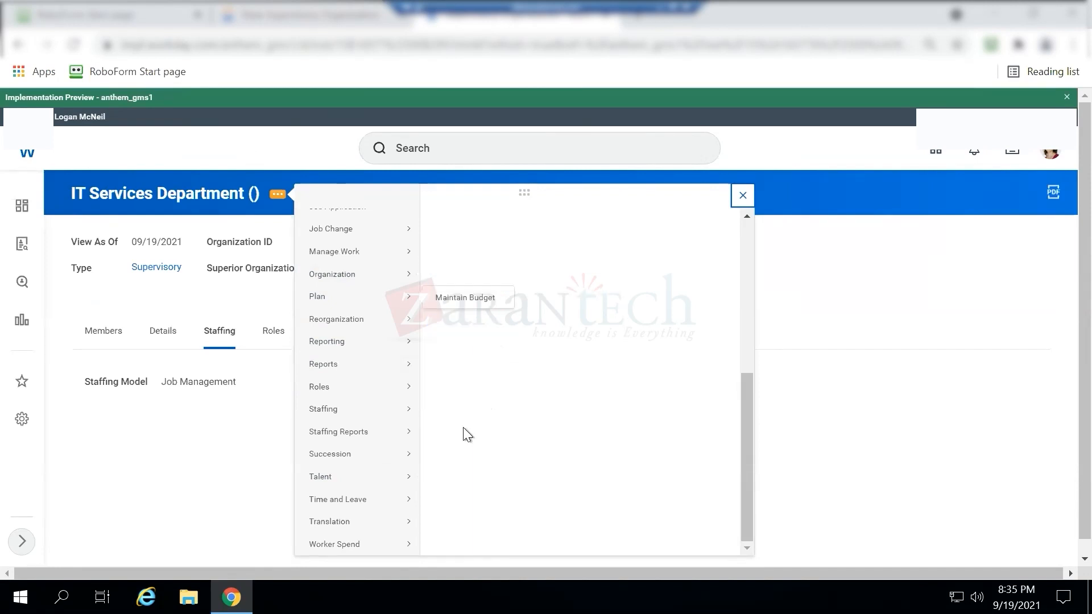
left_click(858, 336)
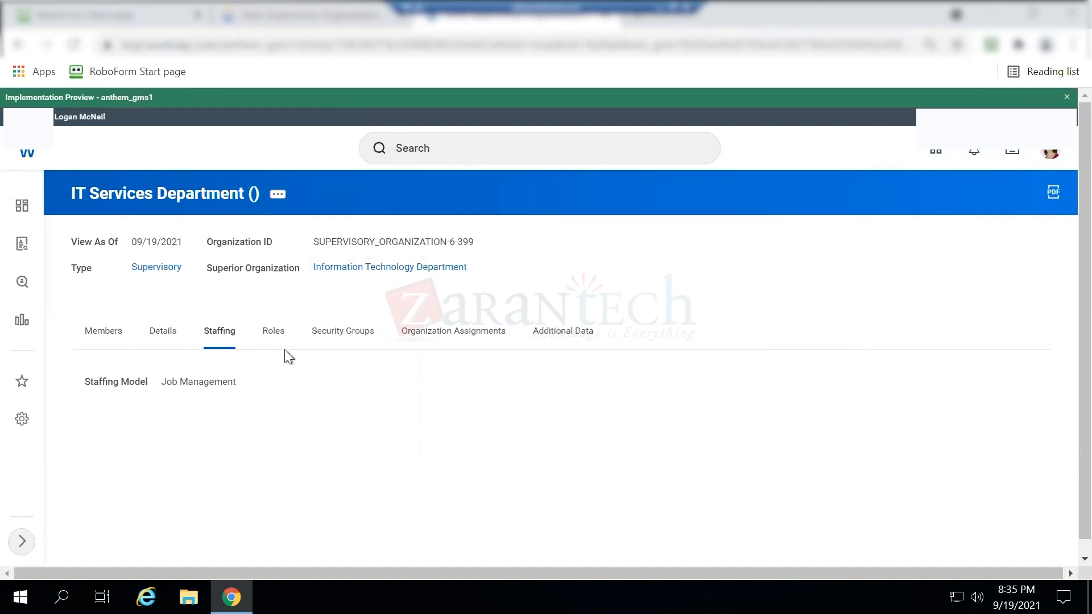
left_click(278, 194)
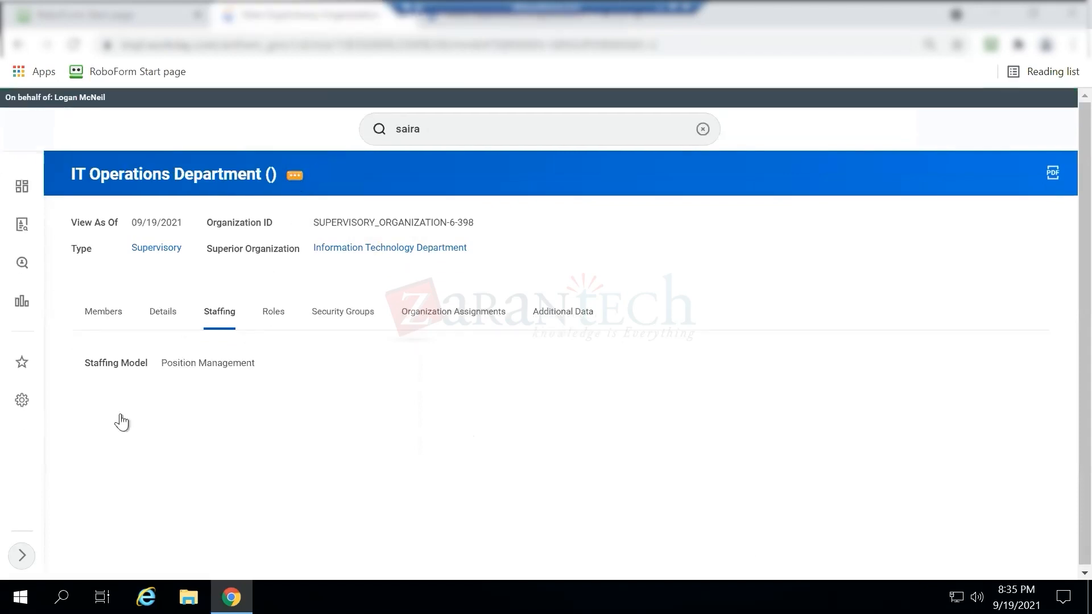
Step: Check which organization actions are available for the IT Operations Department
left_click(294, 181)
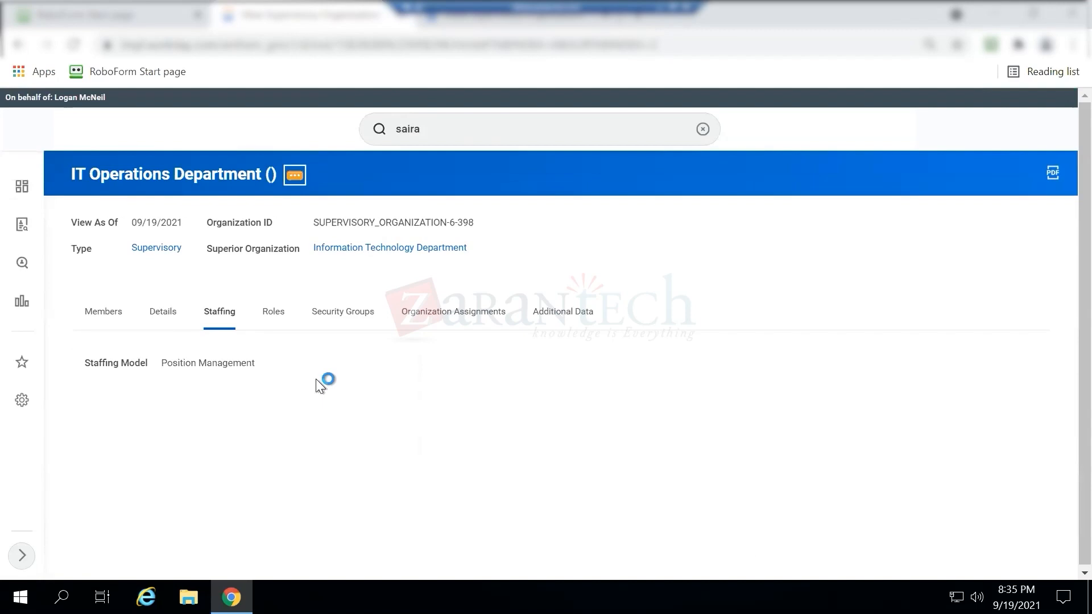
scroll(340, 478, "down", 5)
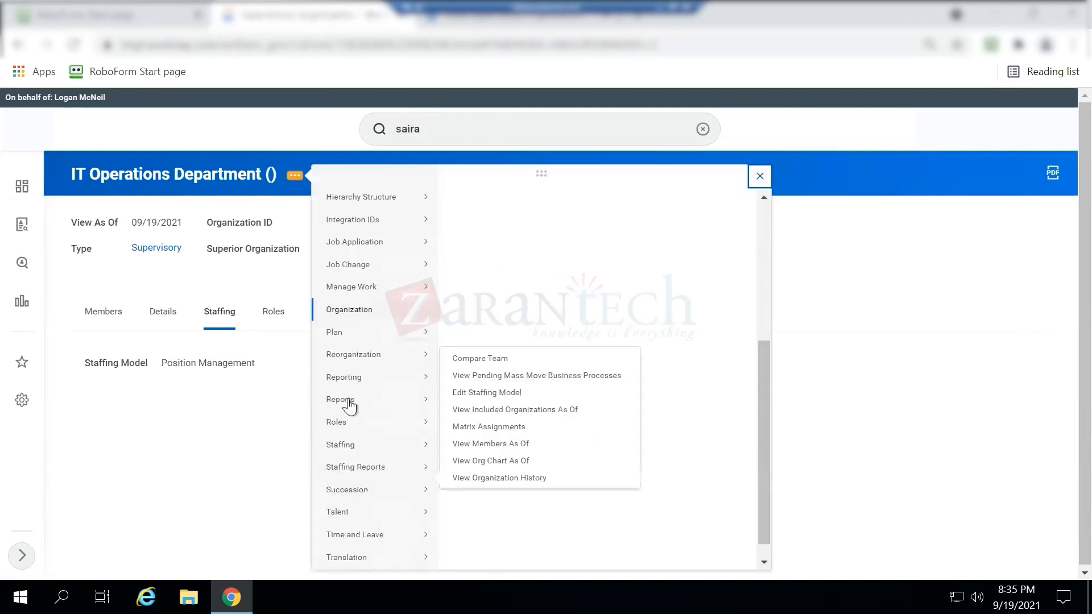
mouse_move(375, 315)
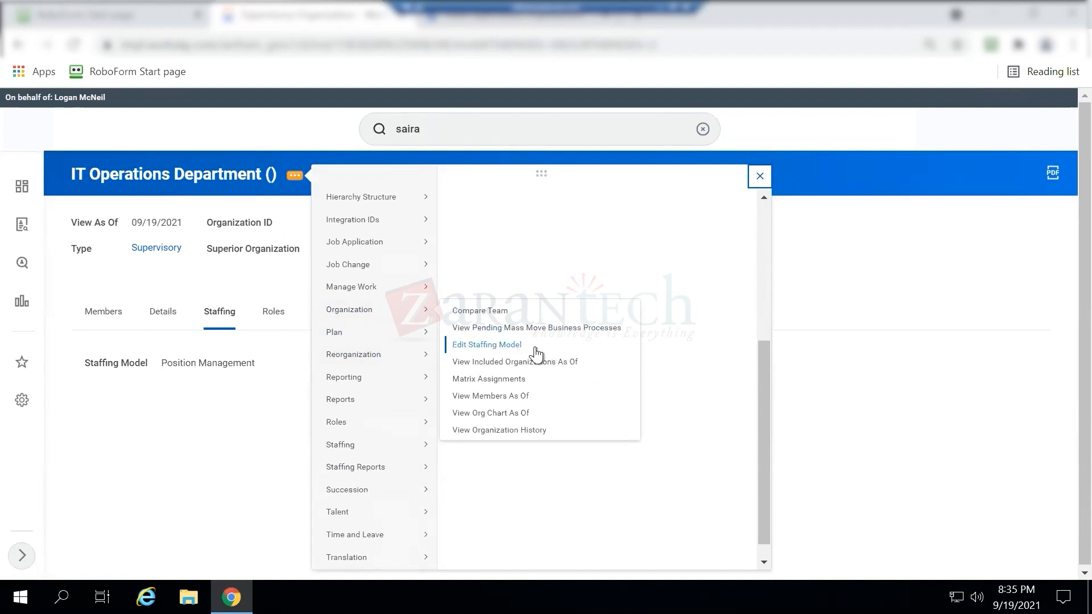
left_click(861, 224)
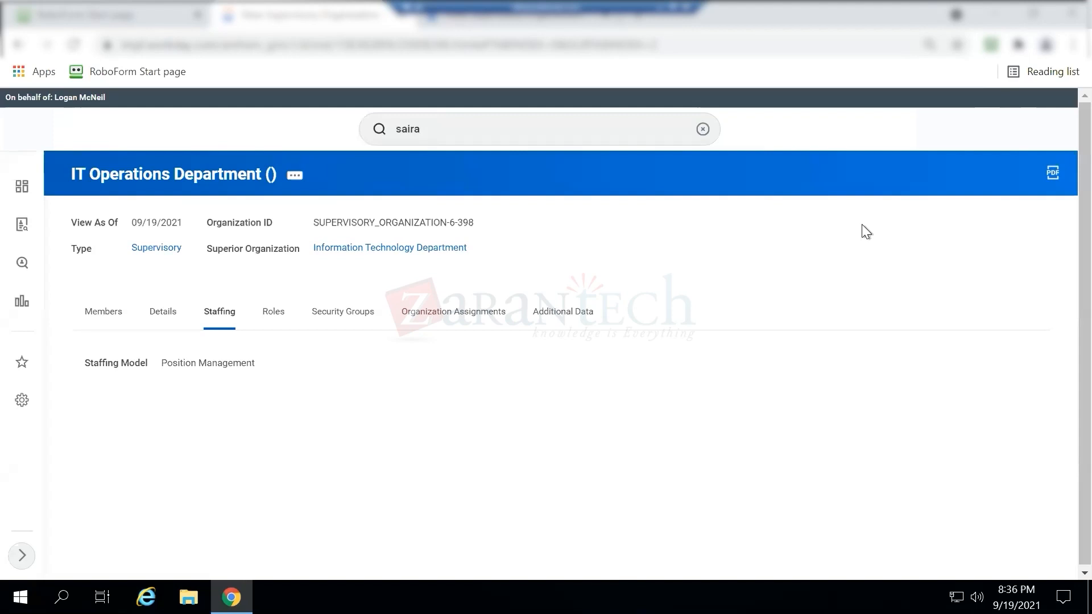
Step: Review the IT Operations Department's members and staffing model
left_click(107, 317)
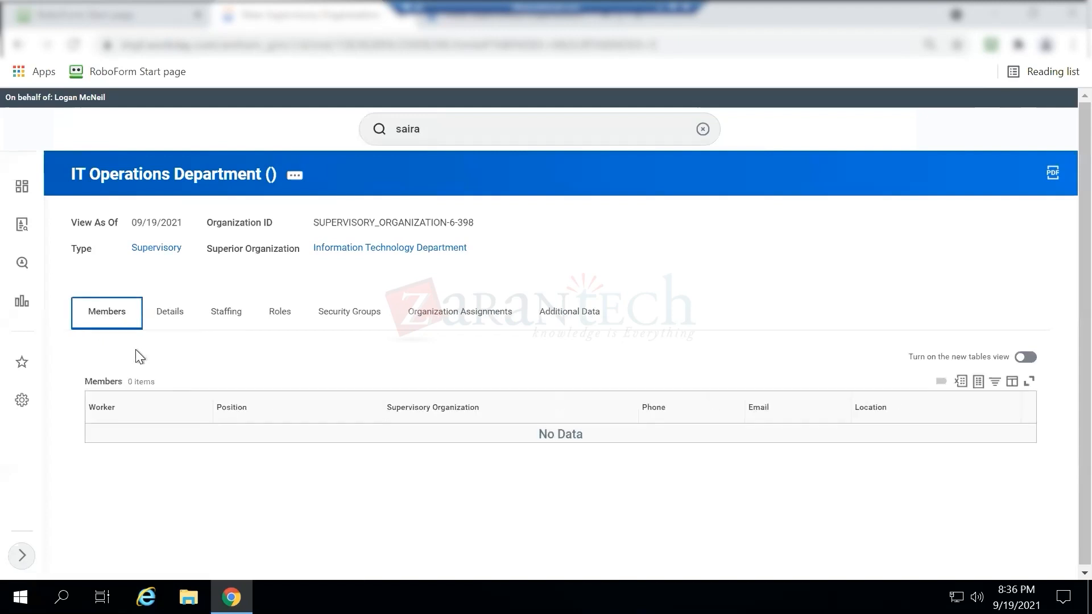
left_click(223, 312)
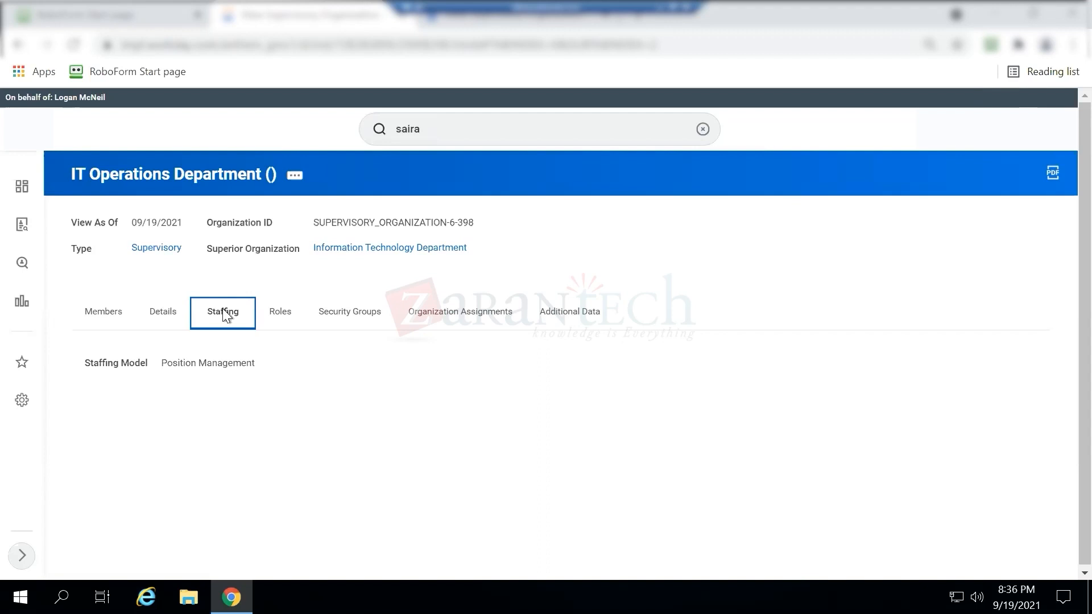
mouse_move(283, 229)
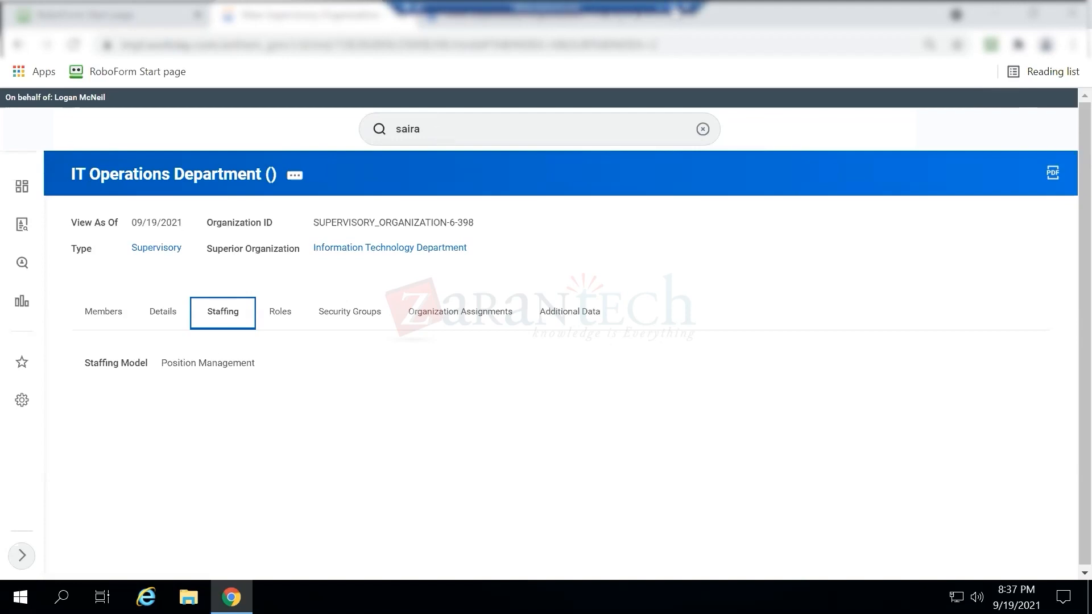
Step: Switch to the Jamboard hierarchy diagram to review the planned staffing models, and return to the Workday remote session
left_click(673, 7)
left_click(885, 357)
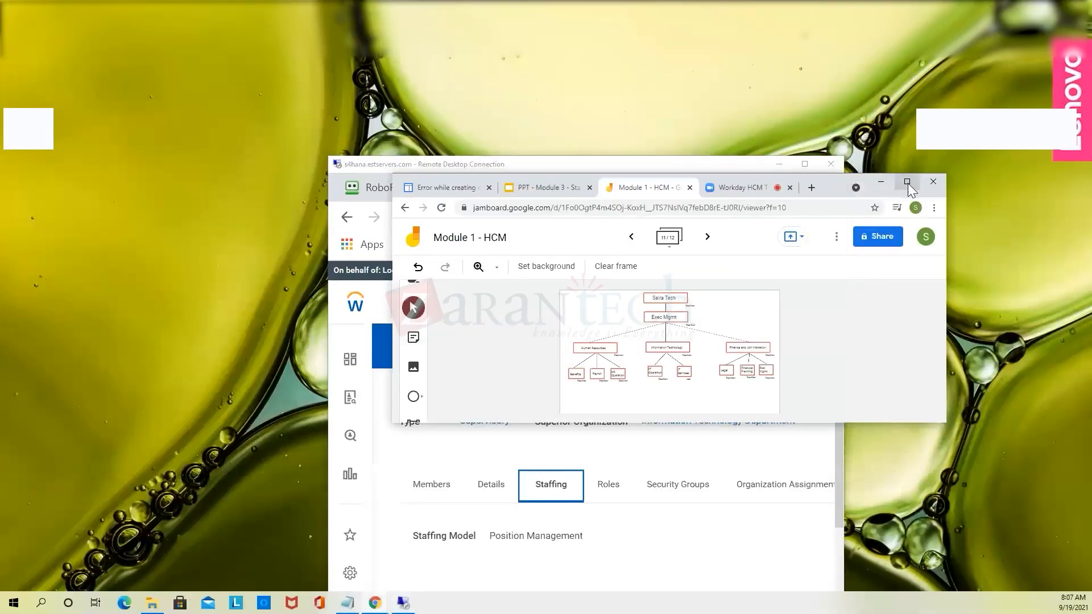
left_click(908, 182)
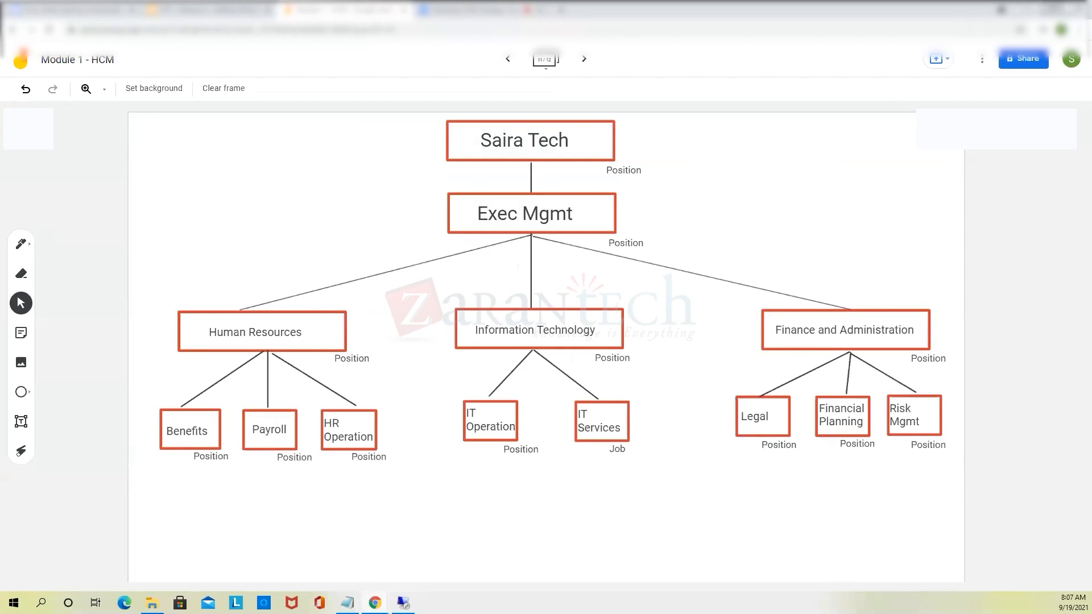
left_click(1052, 8)
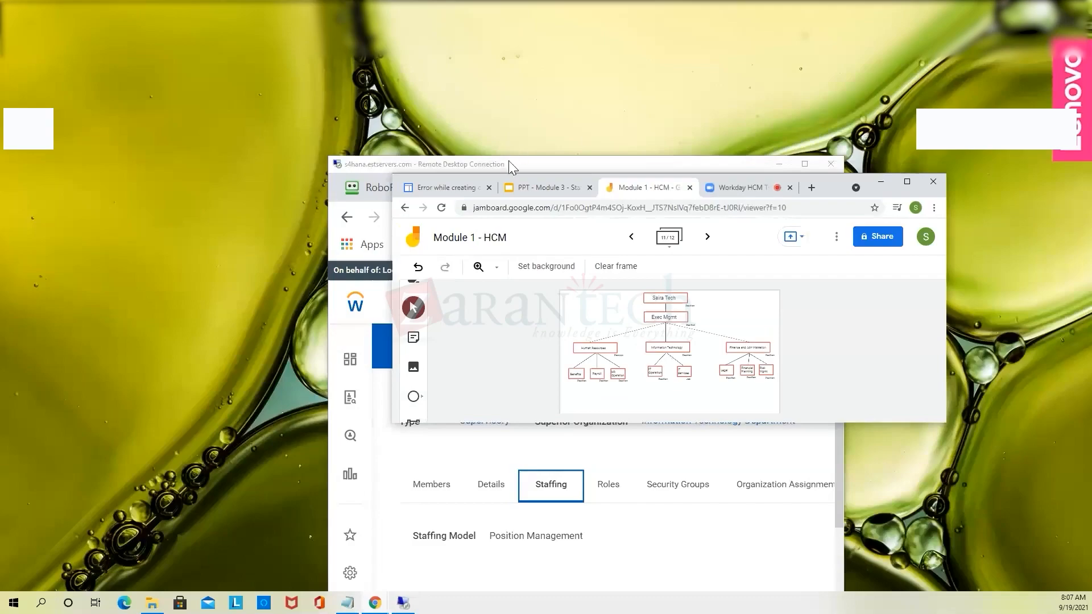
left_click(512, 161)
left_click(803, 166)
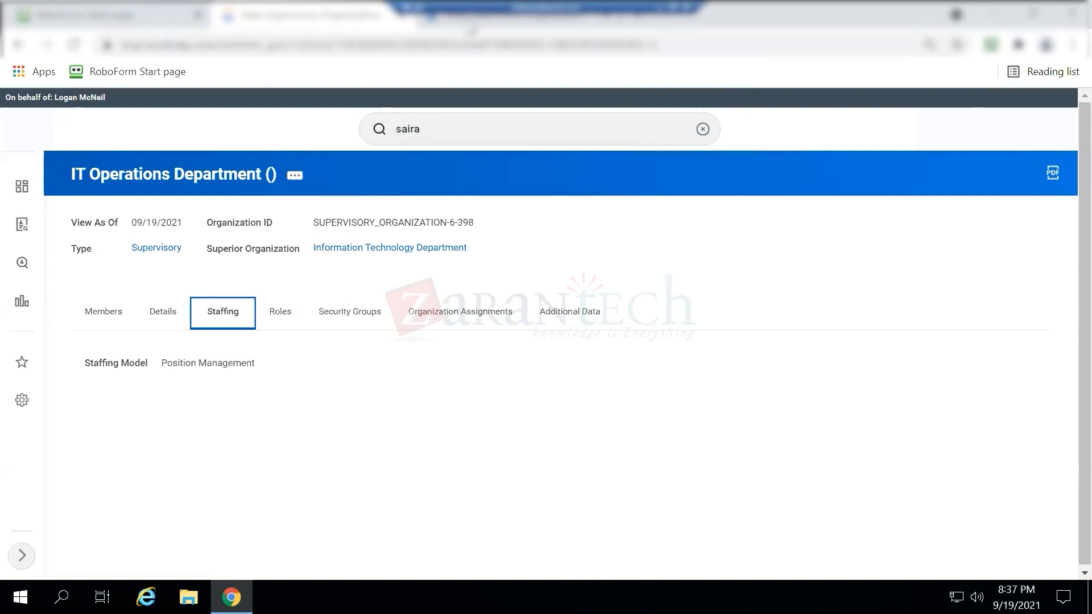
Step: Start setting hiring restrictions for the IT Services Department
left_click(472, 23)
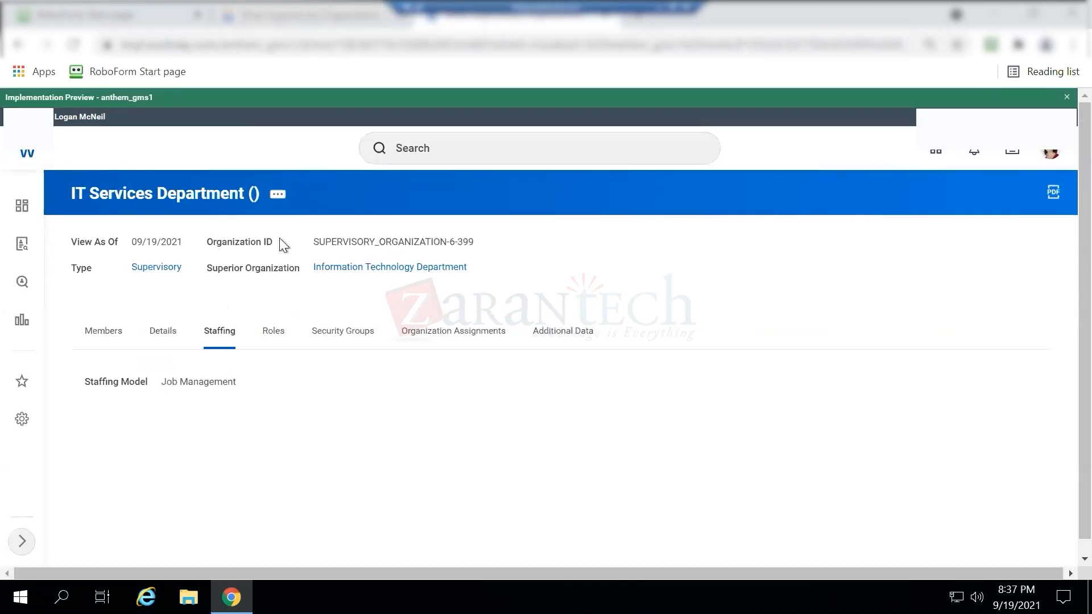
left_click(278, 194)
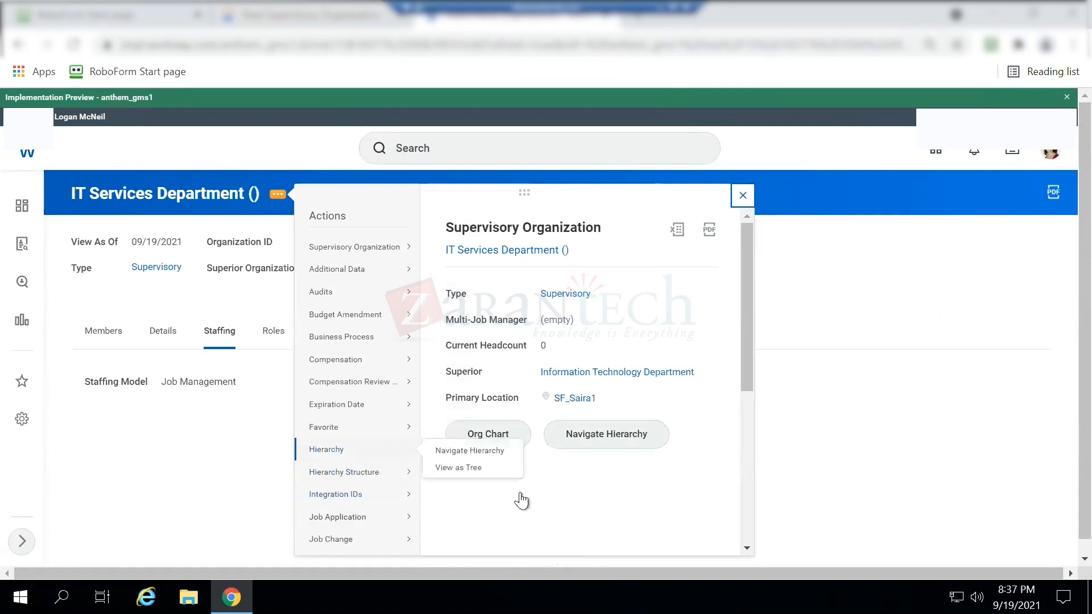
left_click_drag(746, 358, 750, 460)
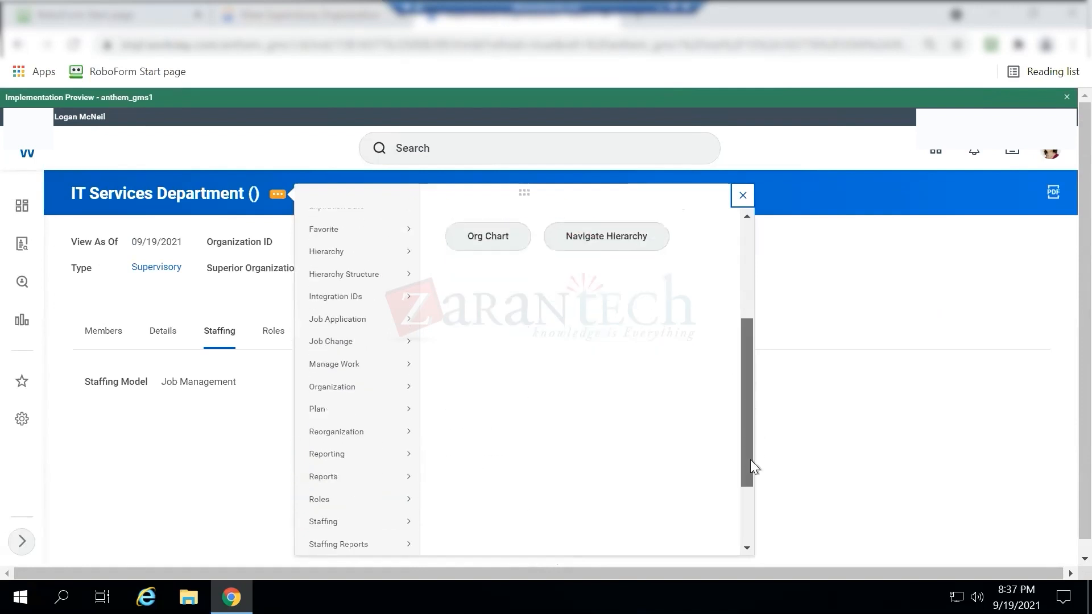
mouse_move(402, 380)
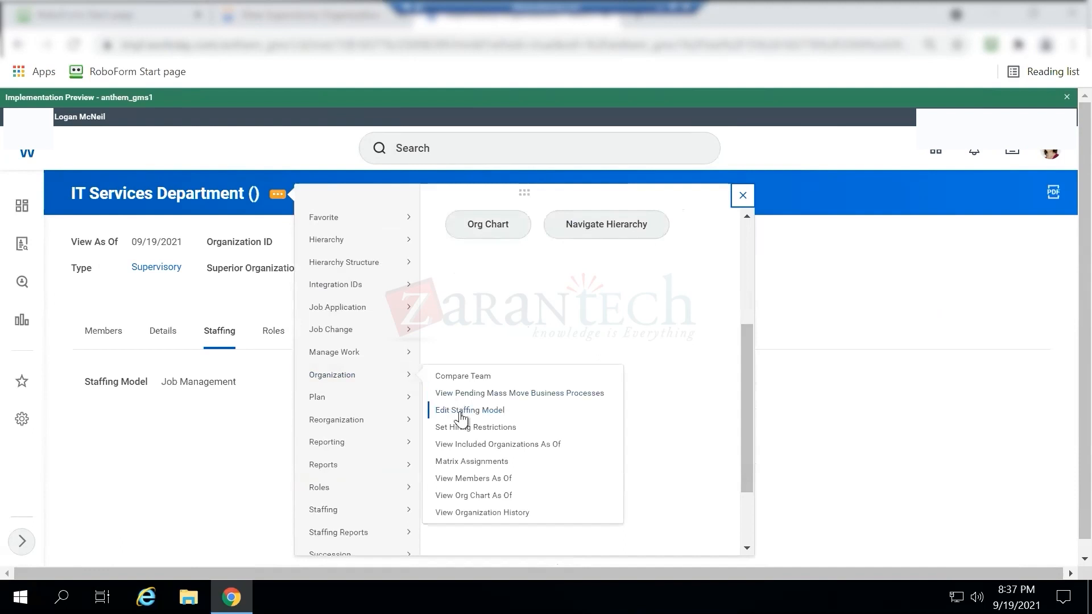
left_click(460, 430)
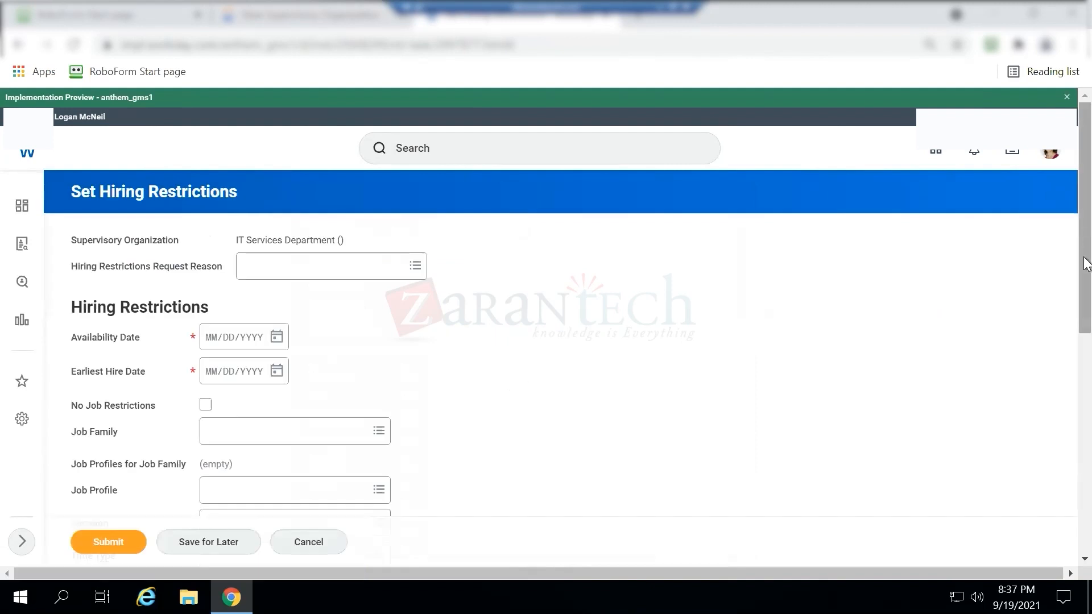
Step: Set the availability date and the earliest hire date of the hiring restrictions to 09/19/2021
scroll(1085, 297, "down", 3)
scroll(1085, 329, "down", 1)
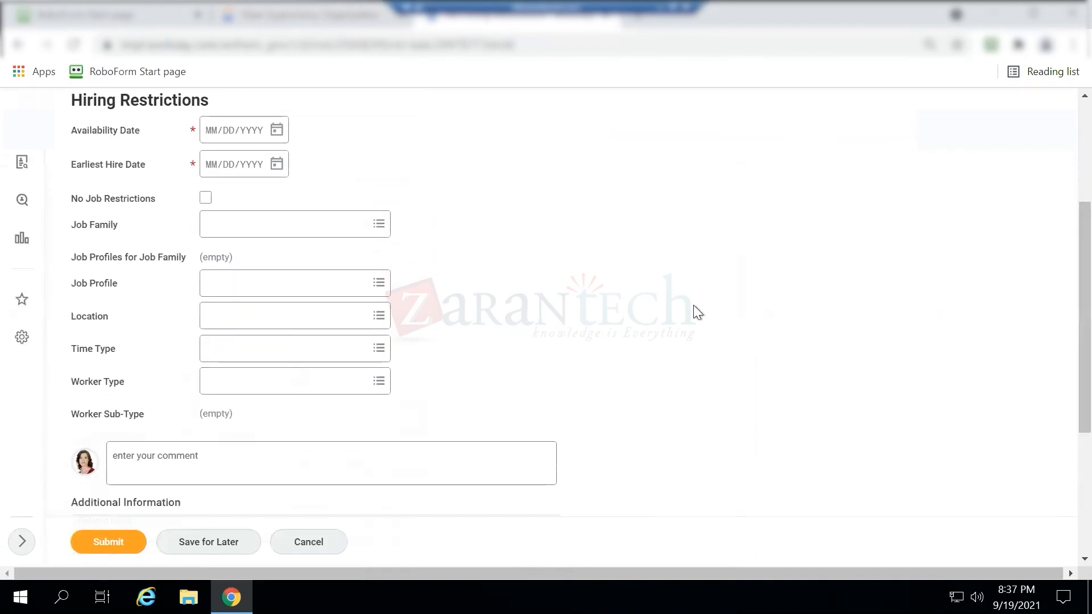
scroll(1081, 261, "up", 3)
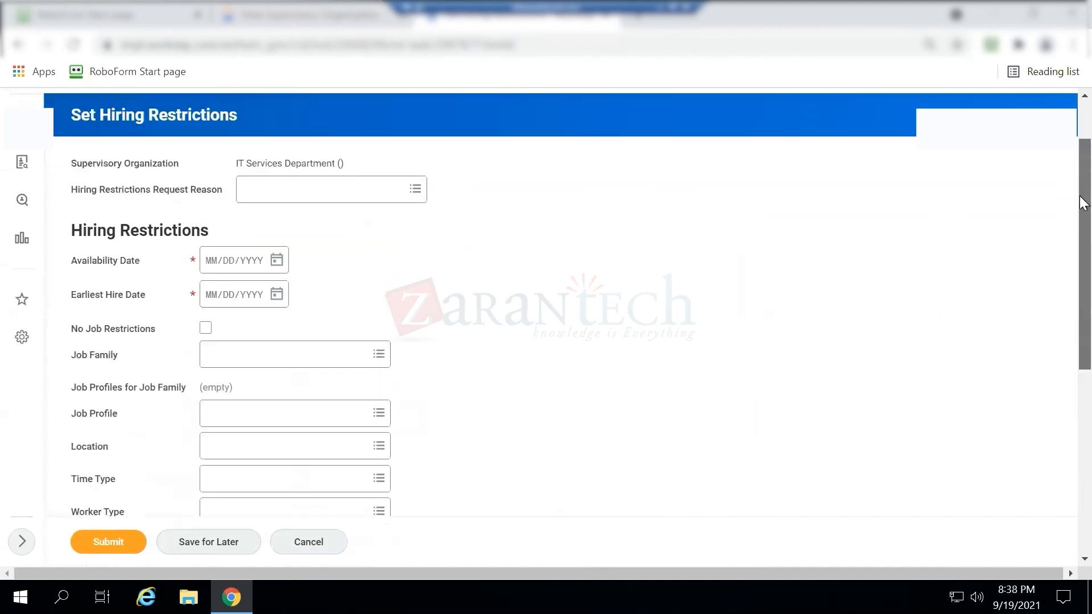
scroll(1082, 245, "down", 2)
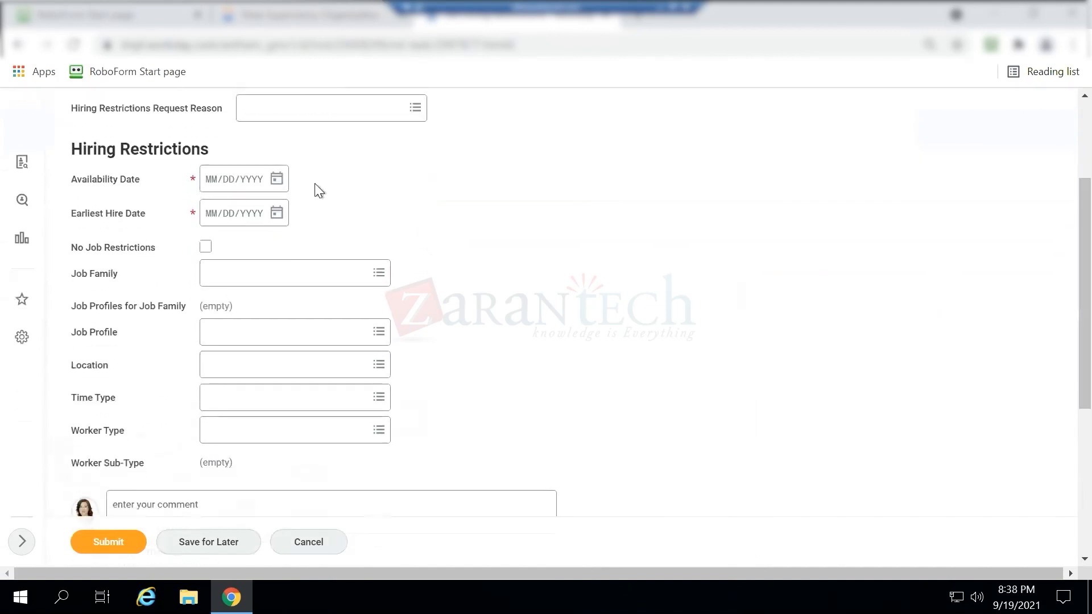
left_click(277, 180)
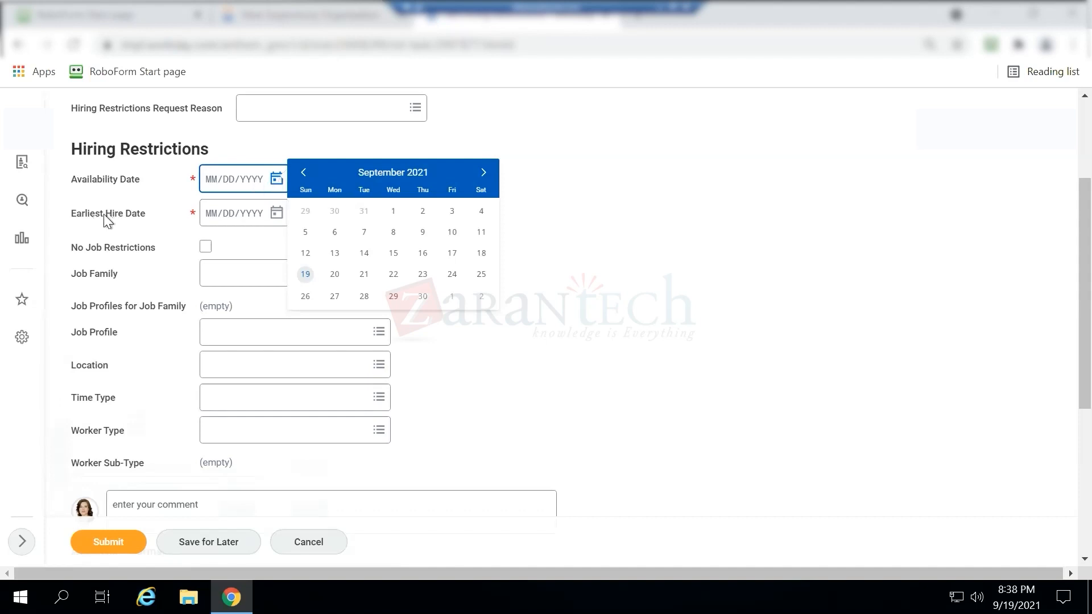
left_click(305, 275)
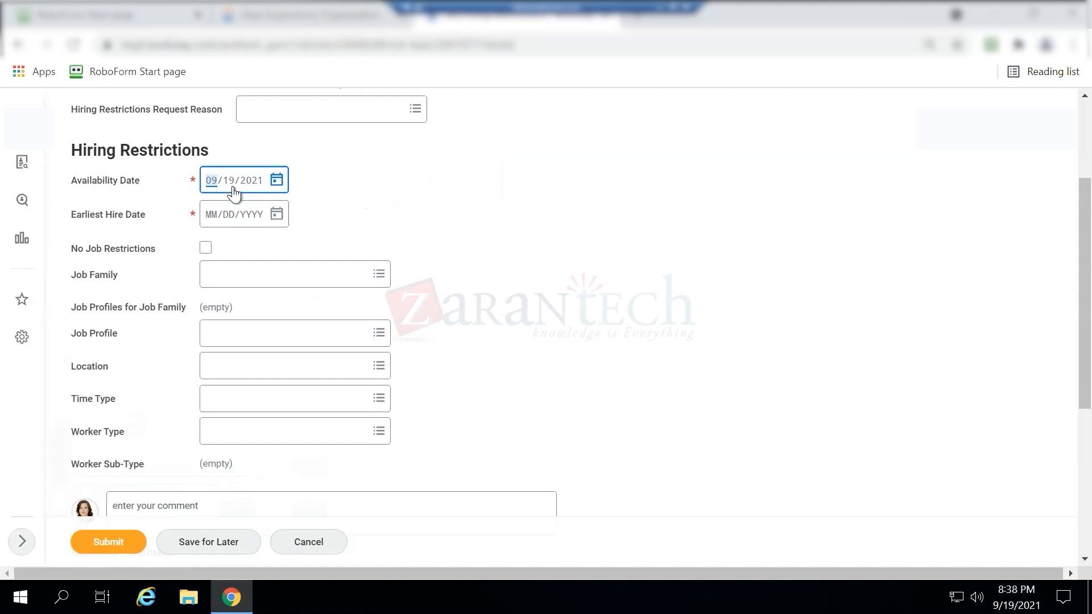
left_click(276, 215)
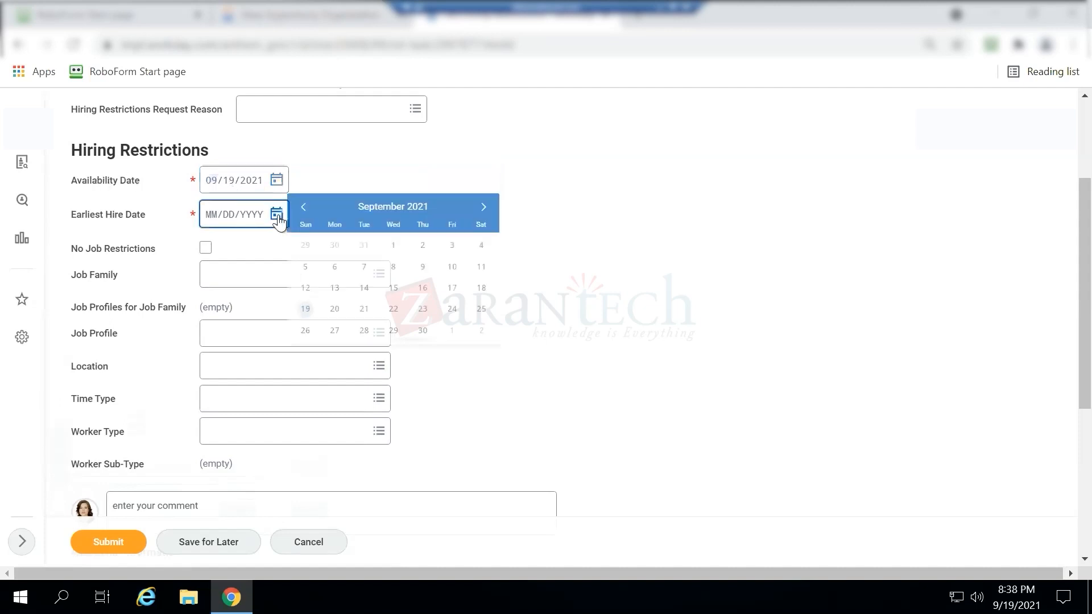
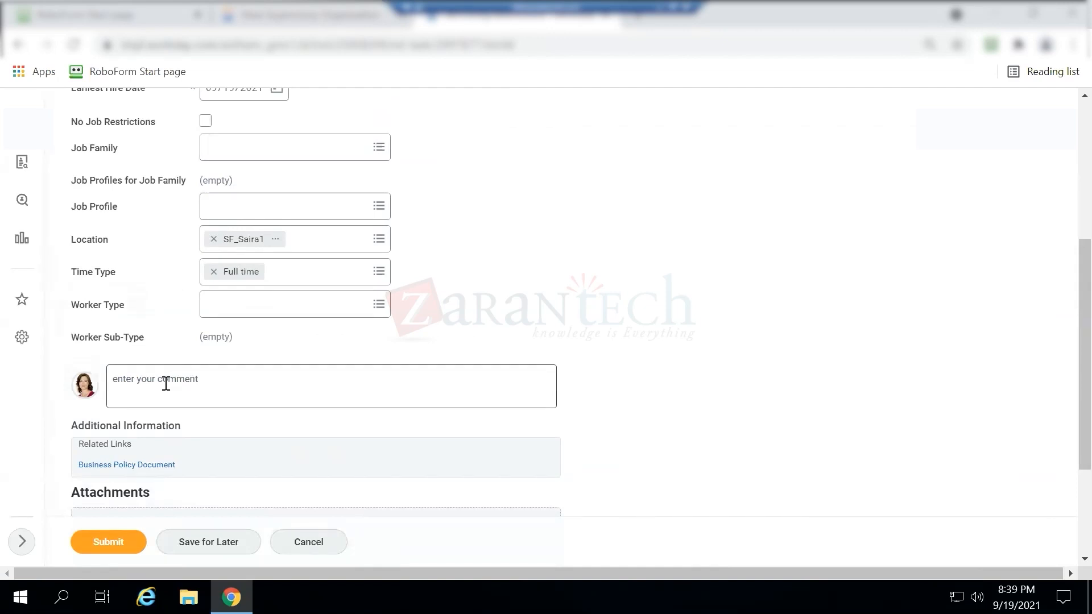
Step: Add the comment "Need to hire more folks to keep pace with tickets coming in." and submit the hiring restrictions
left_click(232, 367)
scroll(461, 231, "down", 3)
scroll(460, 226, "up", 6)
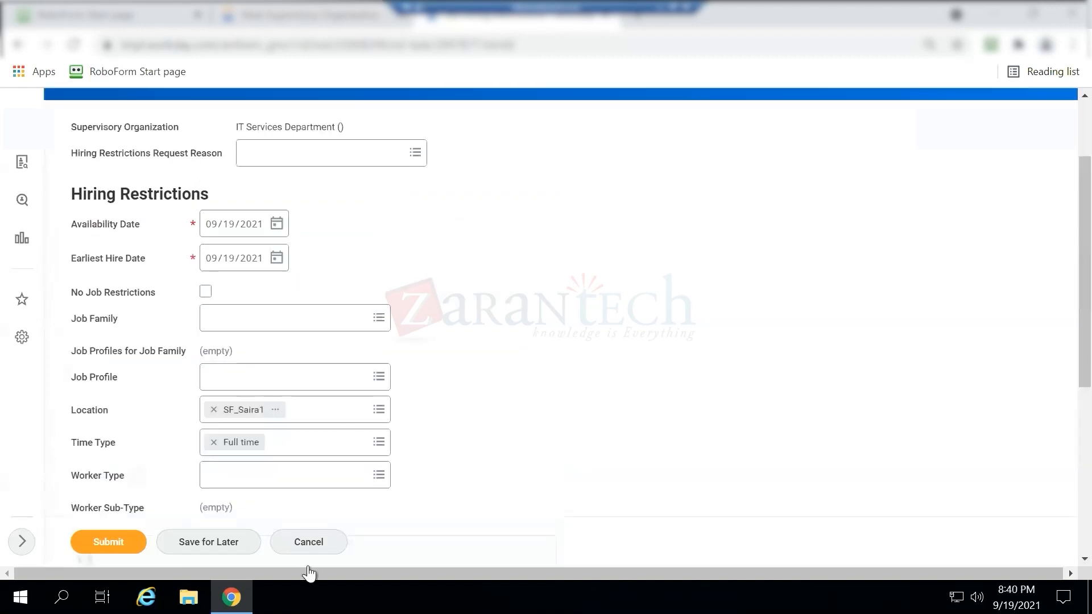
scroll(275, 419, "down", 5)
type("Need to hir")
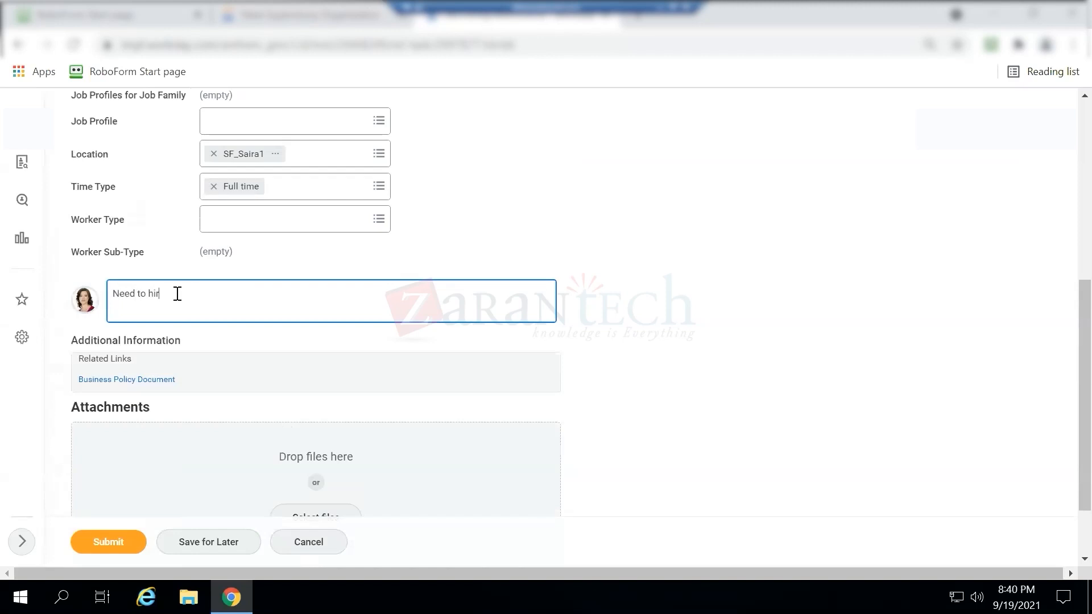
type("e more folks to kep pace with tickets coming in.")
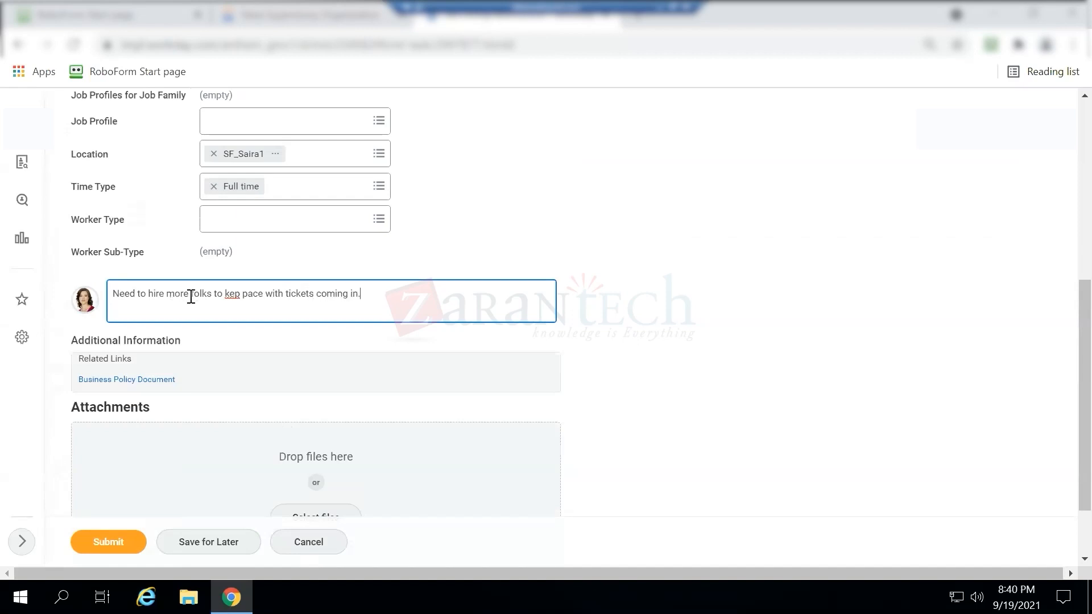
left_click(229, 293)
key("shift+Right")
key("Right")
type("e")
scroll(638, 382, "down", 2)
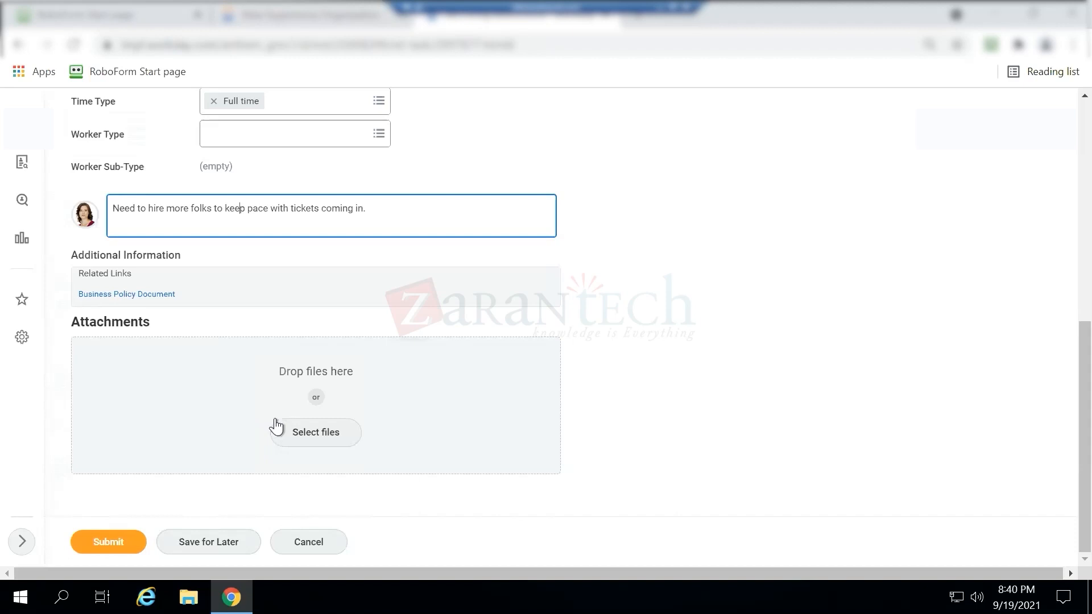
left_click(109, 540)
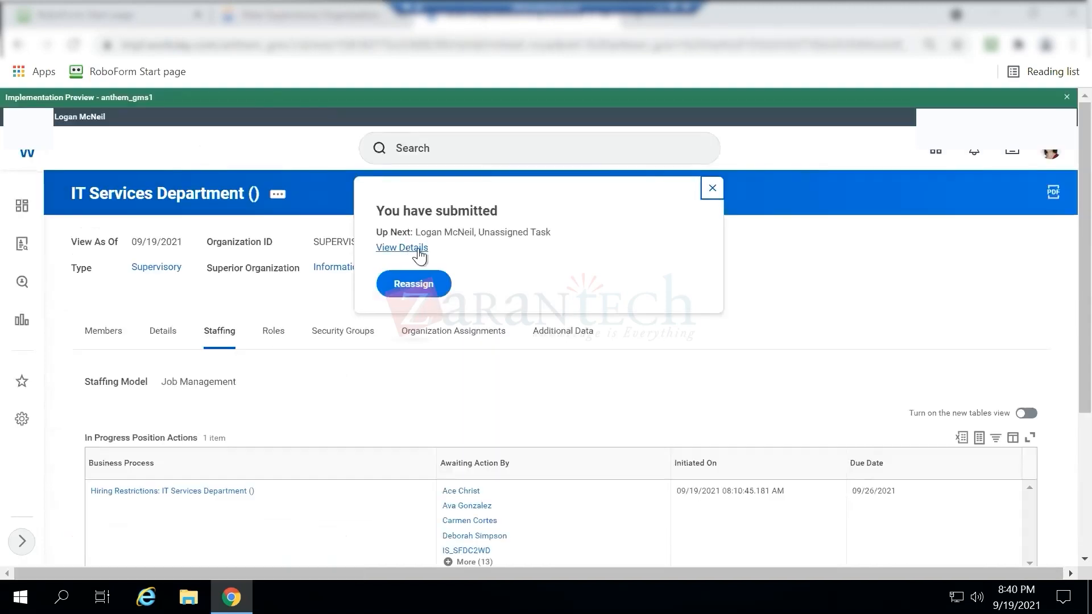
Step: Open the submission's details and review the overall status, due date and hiring restriction values for the IT Services Department
left_click(418, 254)
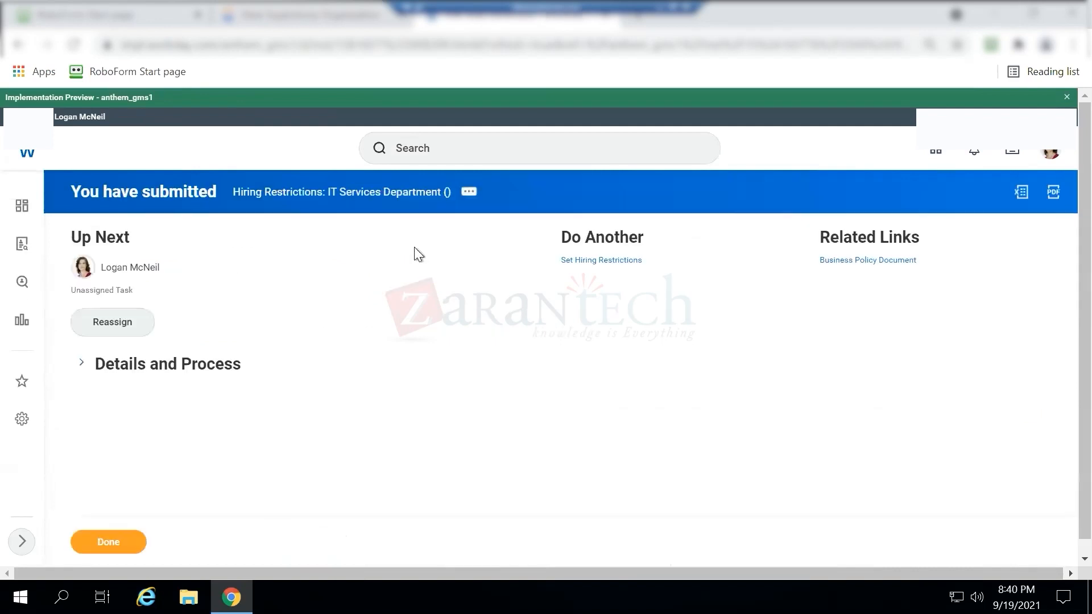
left_click(81, 363)
scroll(388, 366, "down", 6)
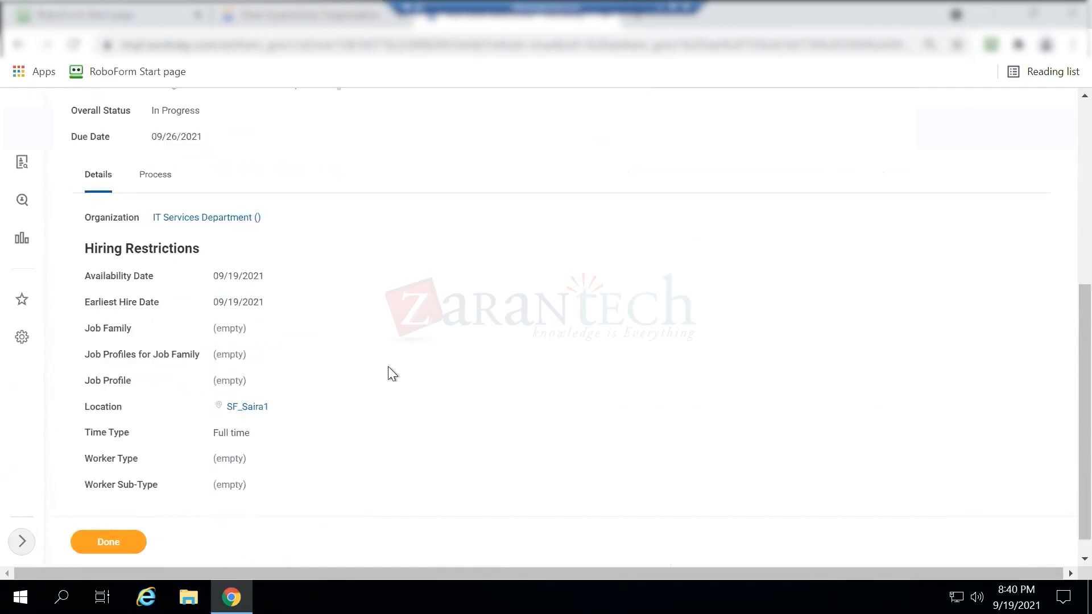
scroll(388, 367, "down", 1)
scroll(388, 374, "up", 5)
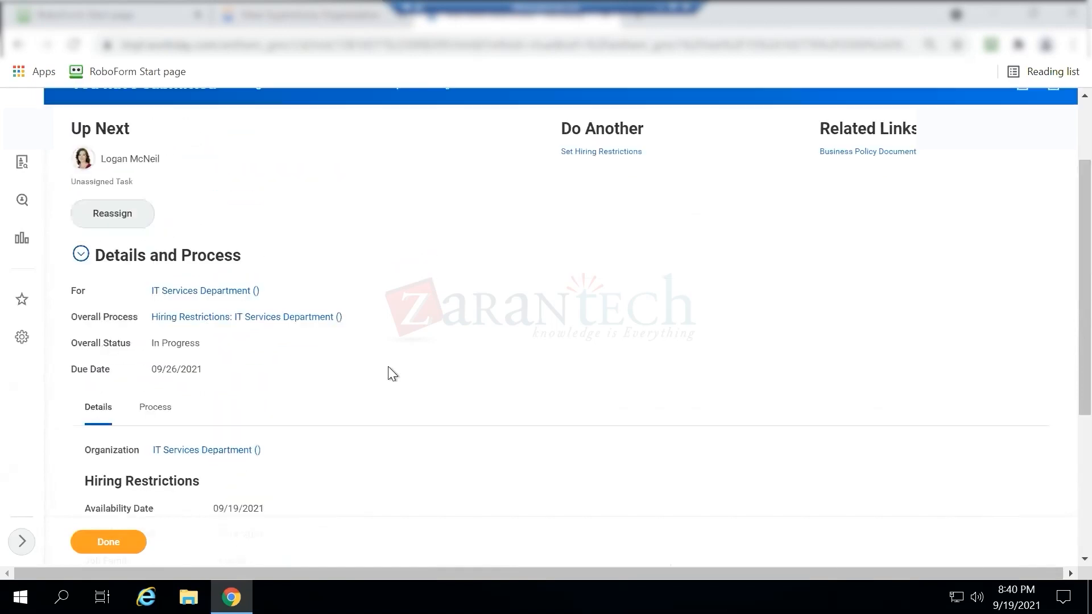
scroll(375, 368, "down", 3)
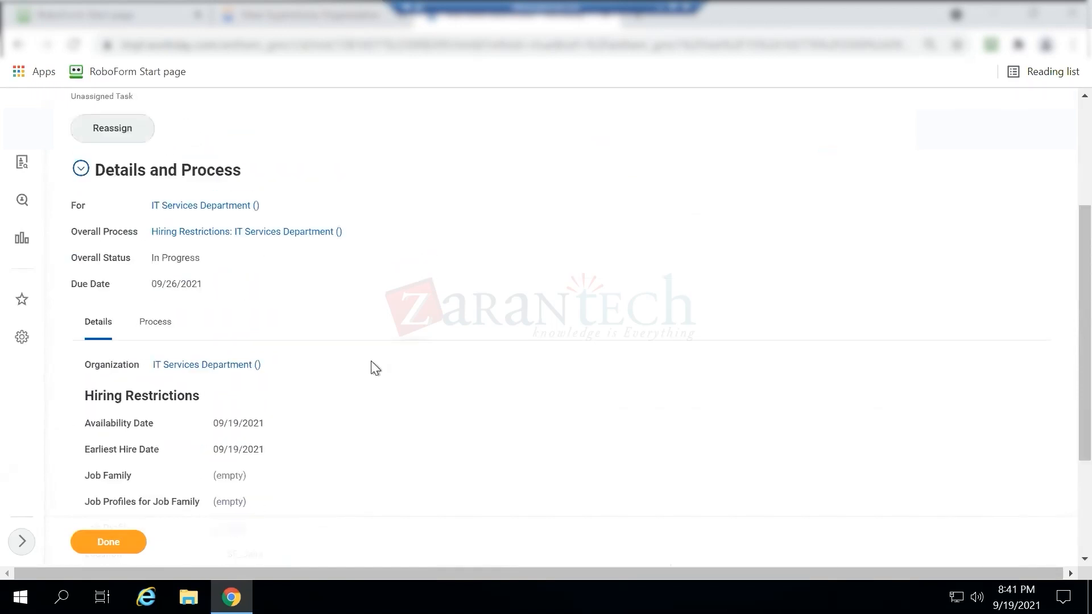
scroll(376, 368, "up", 4)
scroll(370, 361, "down", 3)
scroll(375, 364, "up", 3)
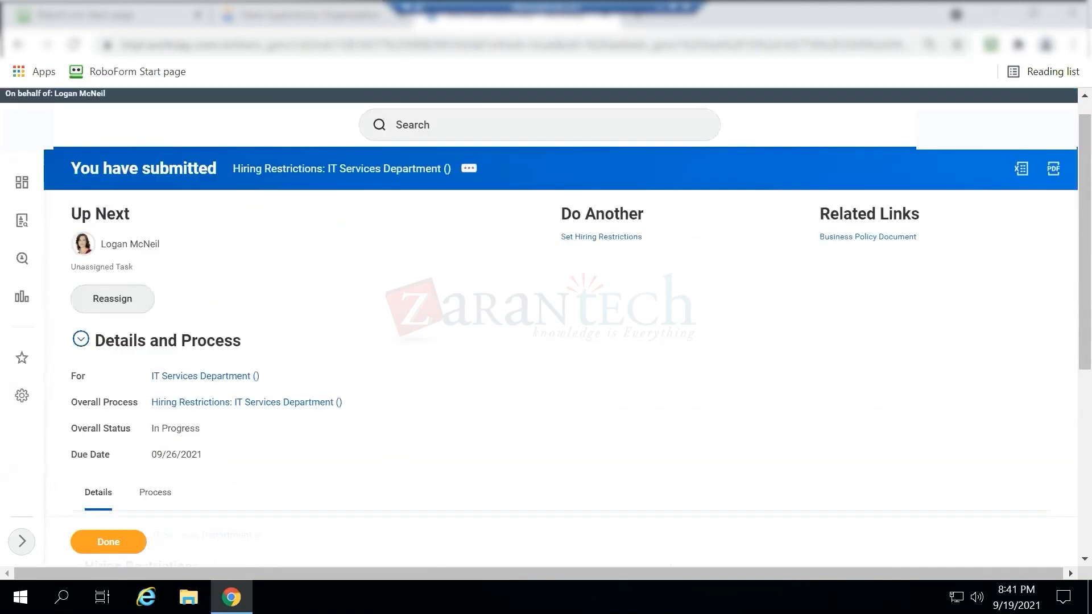
right_click(794, 127)
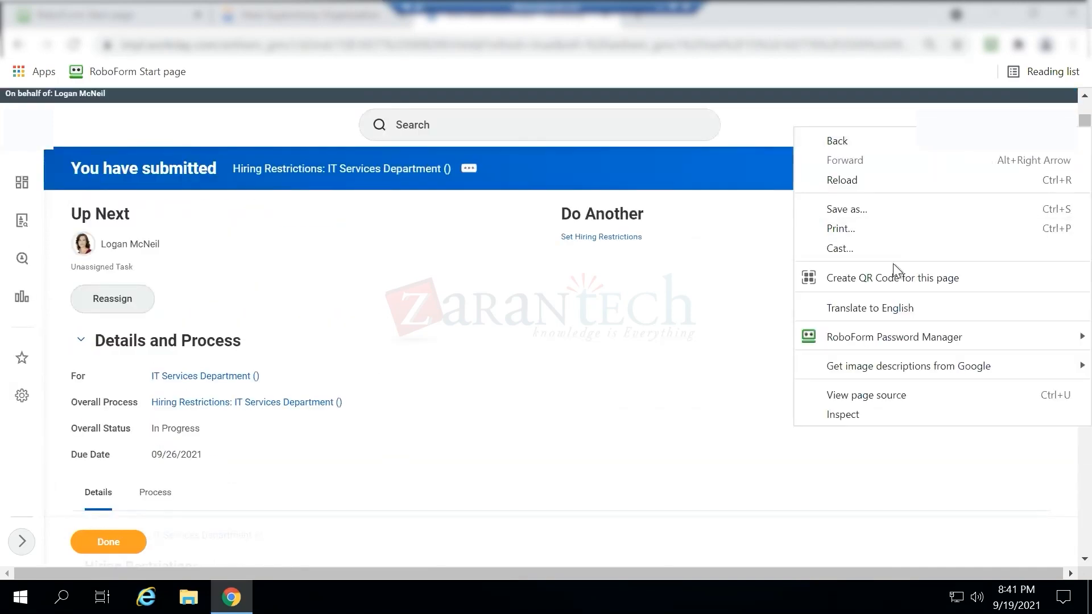
left_click(769, 124)
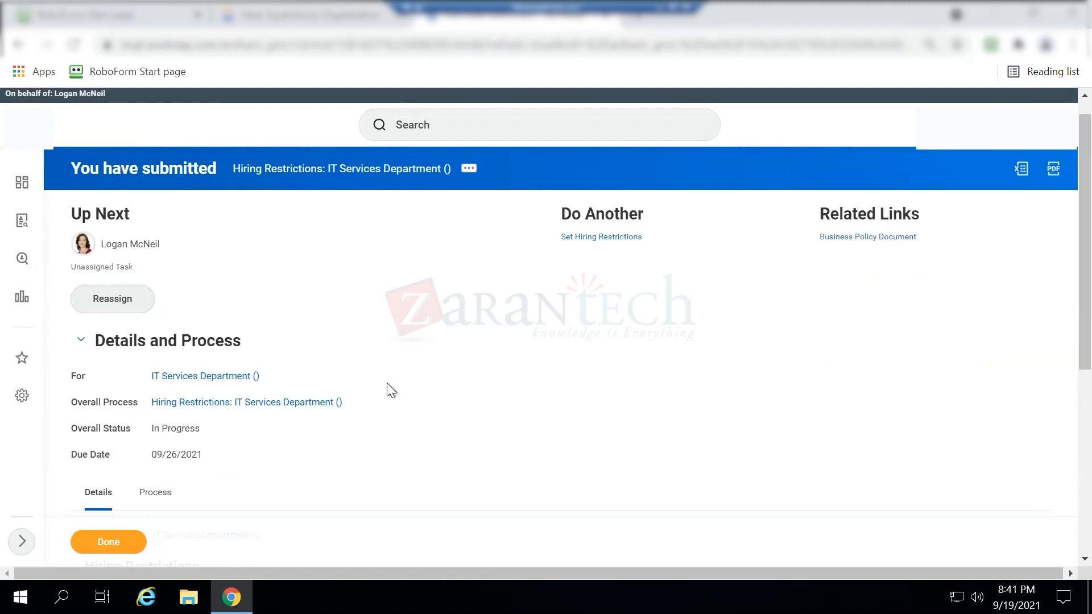
Step: Open reassignment for the submitted hiring restrictions and review the business process steps needing reassignment
left_click(111, 301)
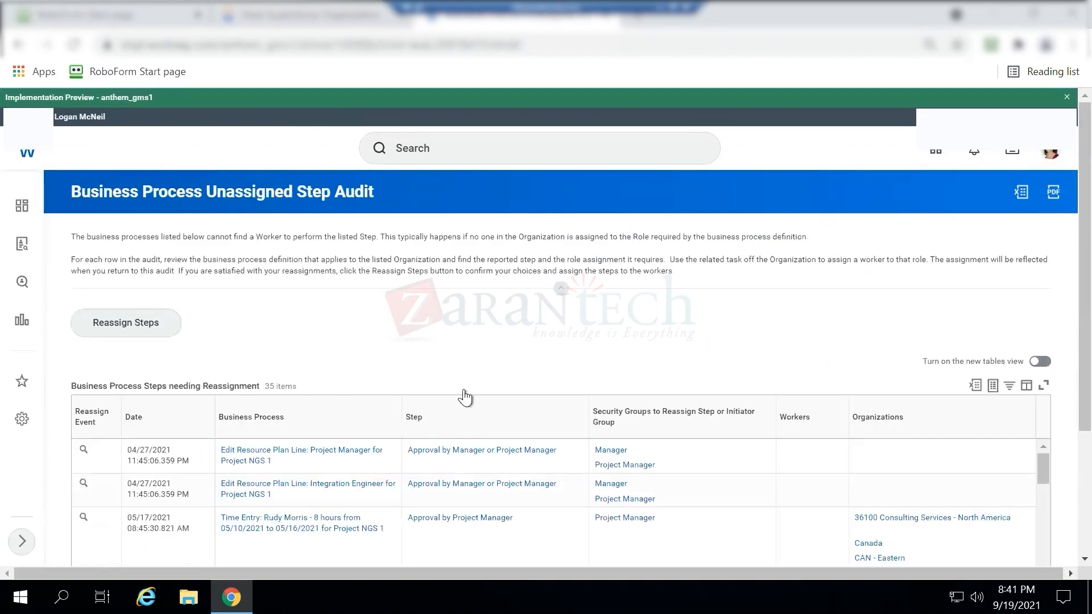
scroll(465, 391, "down", 3)
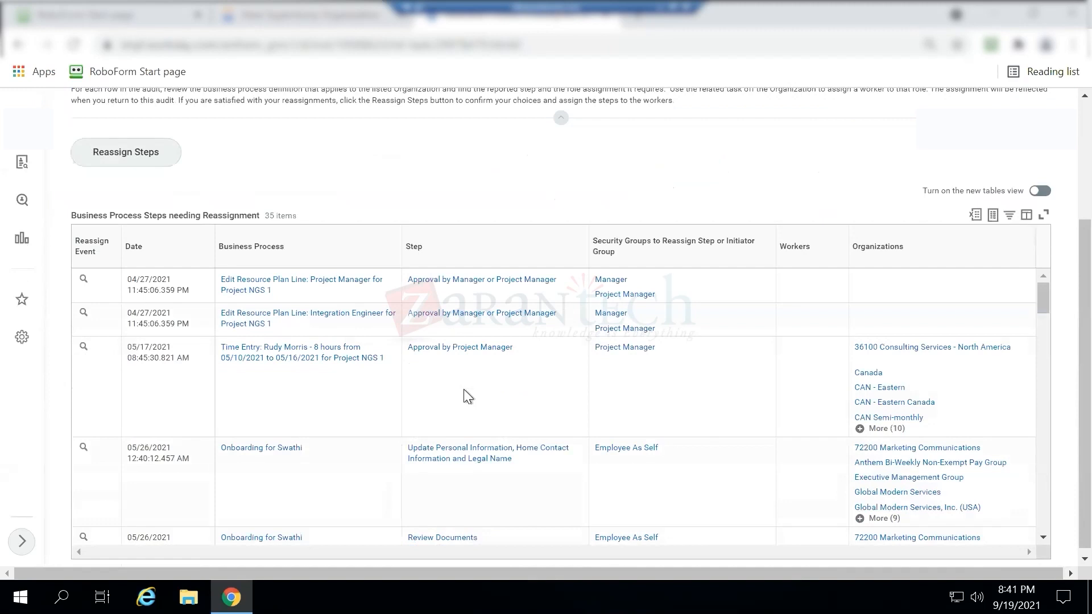
scroll(464, 390, "down", 2)
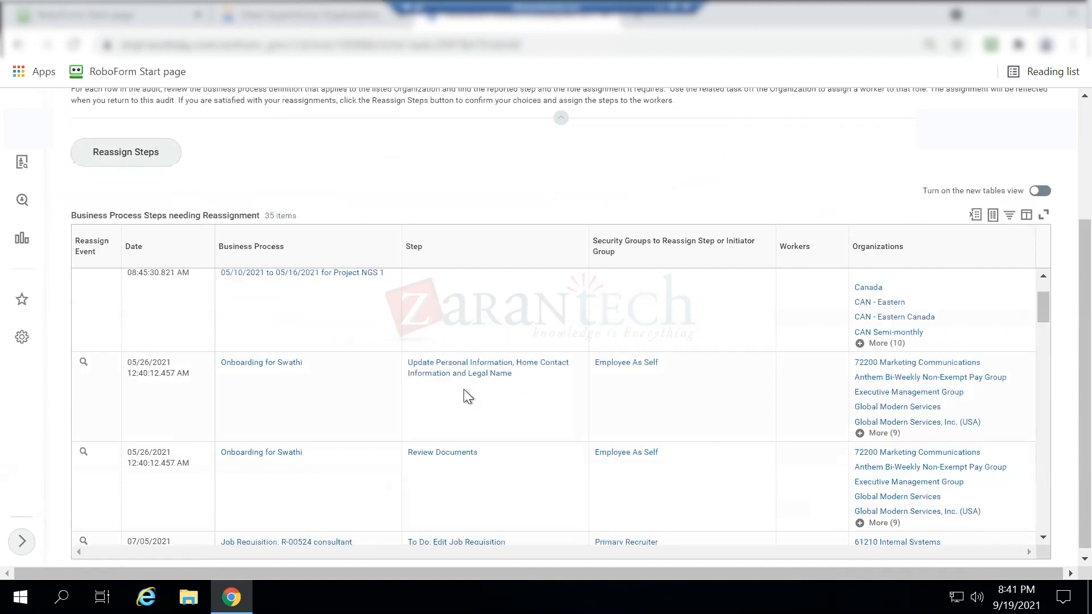
scroll(464, 391, "up", 2)
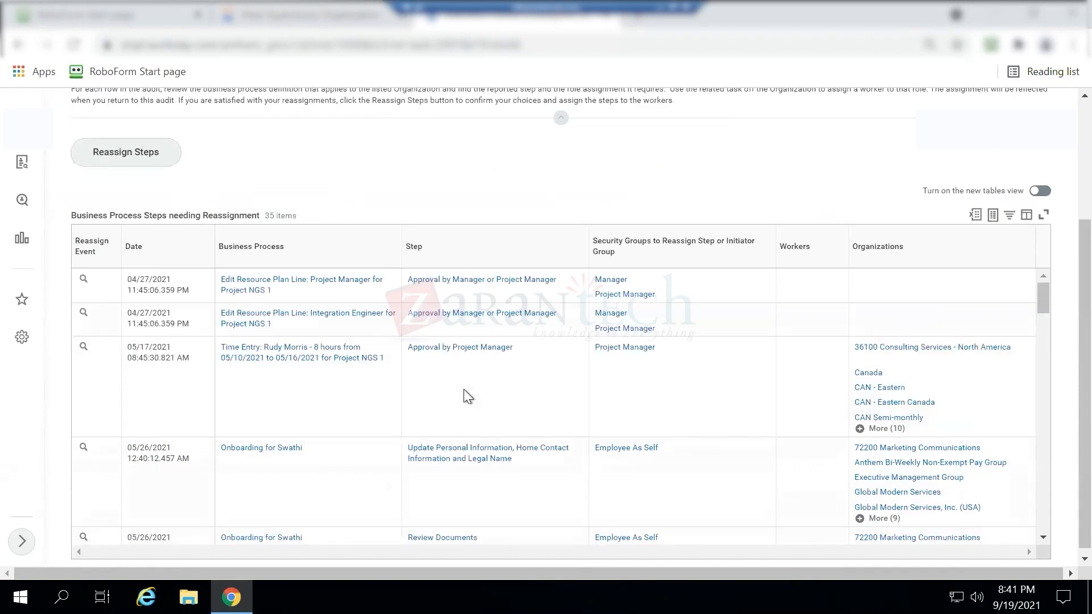
Step: Run Reassign Steps with the comment left blank, confirm it, and finish the unassigned step audit
scroll(463, 389, "up", 3)
left_click(174, 333)
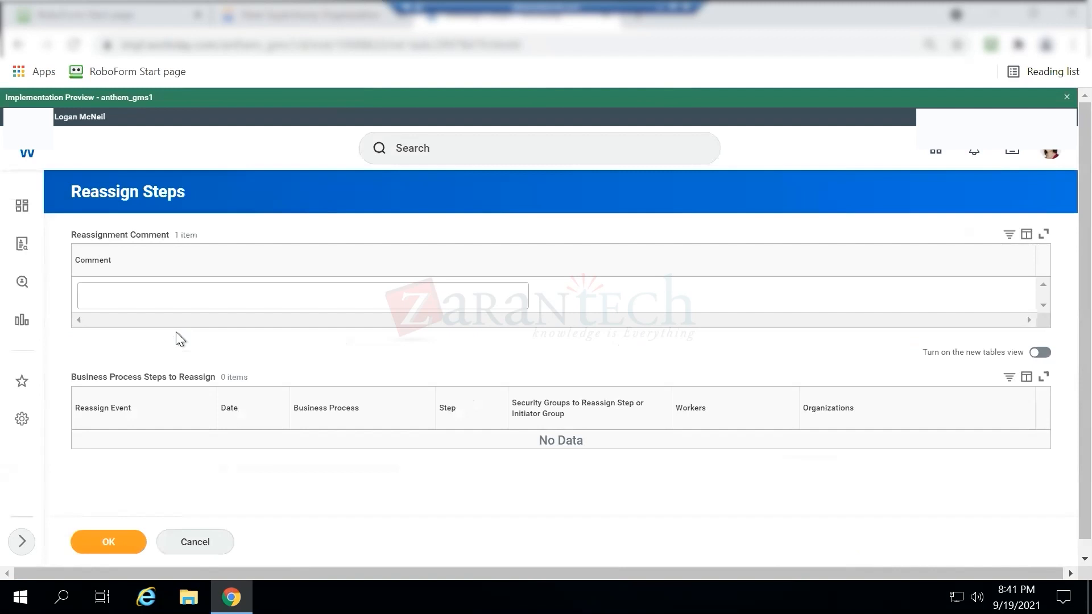
left_click(117, 540)
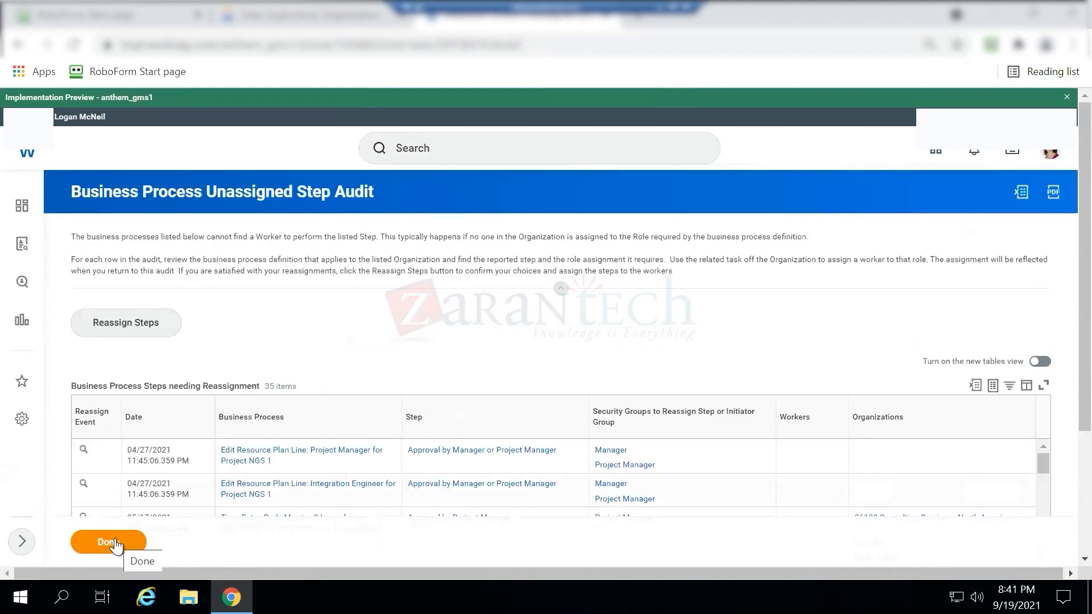
left_click(116, 544)
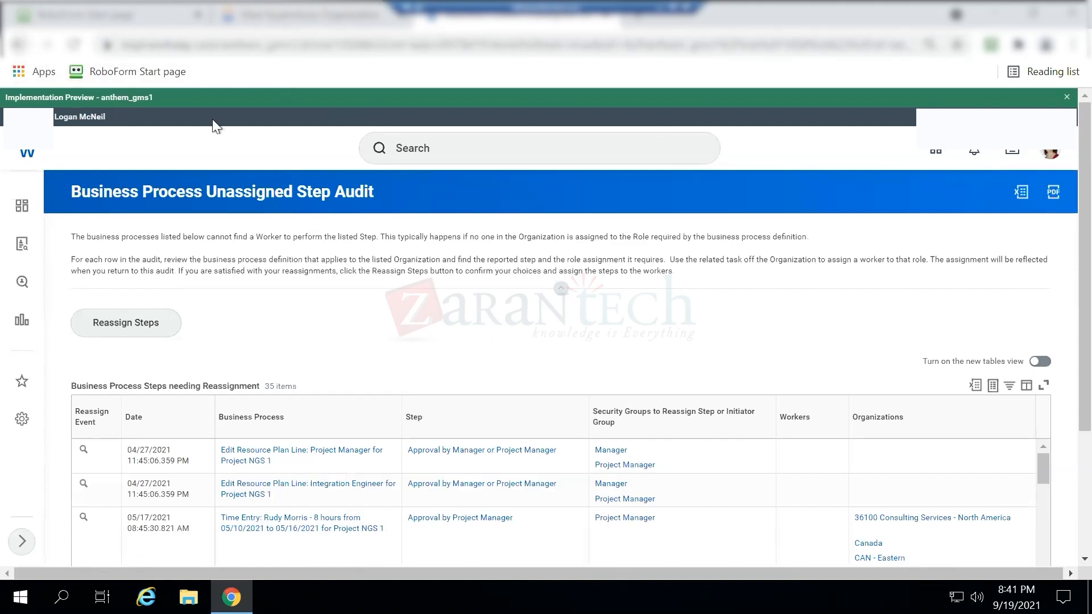
Step: Open the IT Operations Department's superior organization in a new tab and examine its staffing model, superior and subordinates
left_click(464, 152)
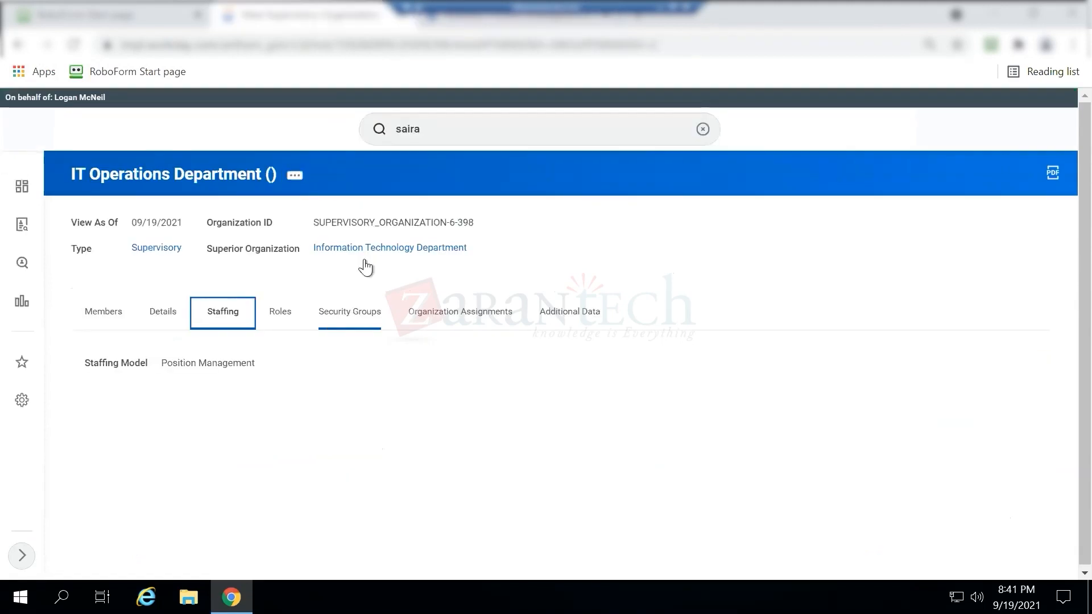
right_click(389, 257)
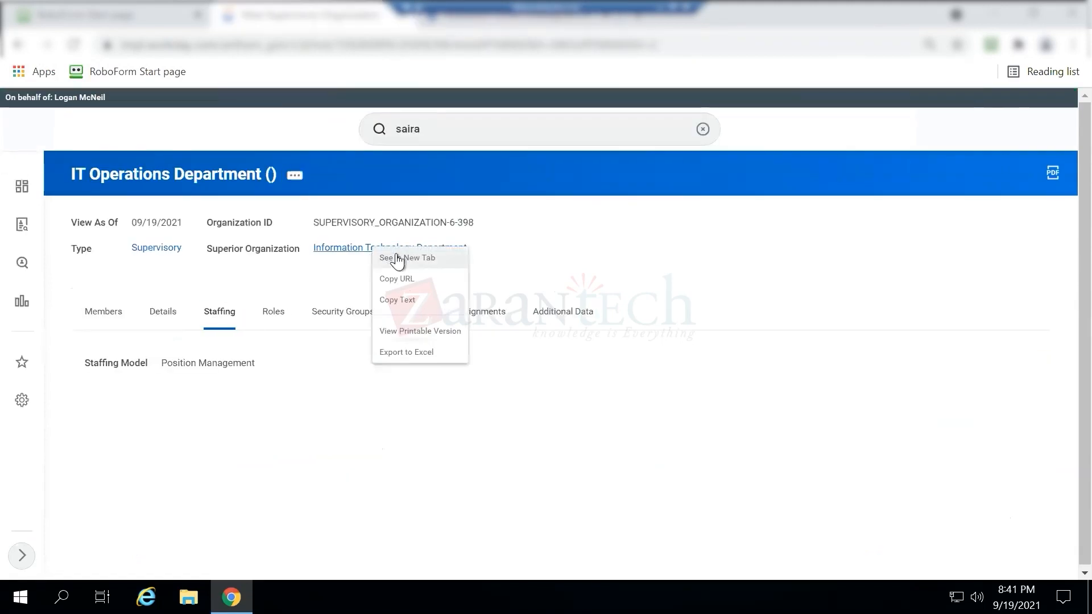
left_click(398, 260)
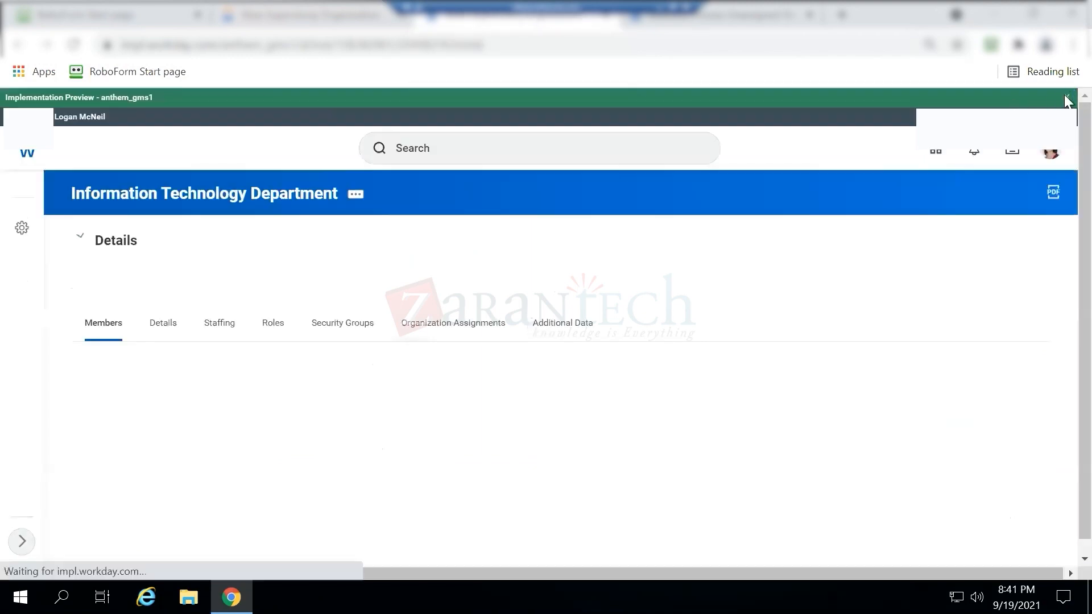
left_click(1066, 98)
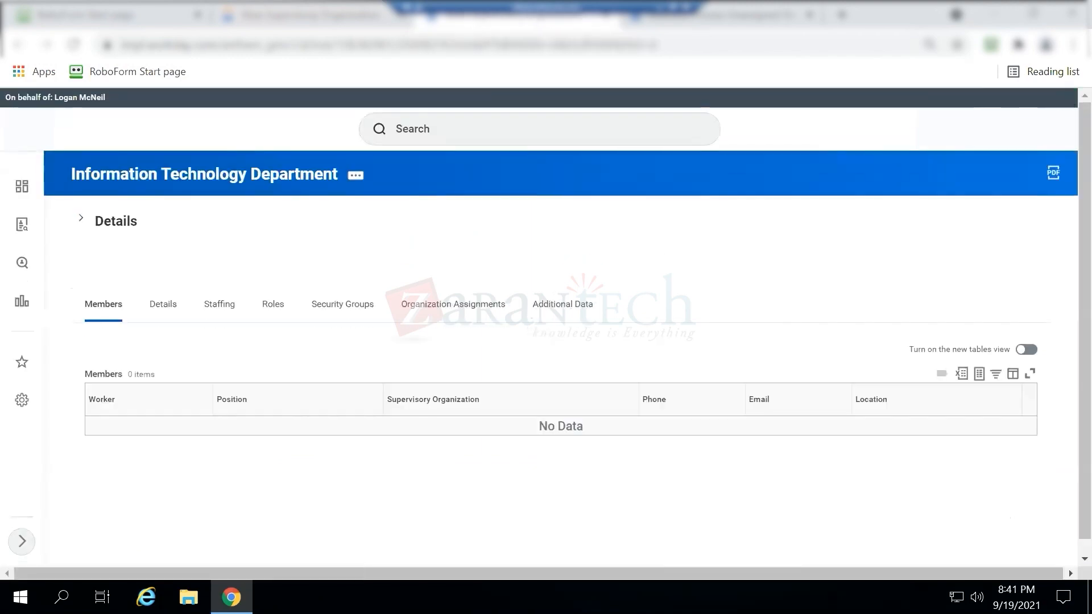
left_click(209, 312)
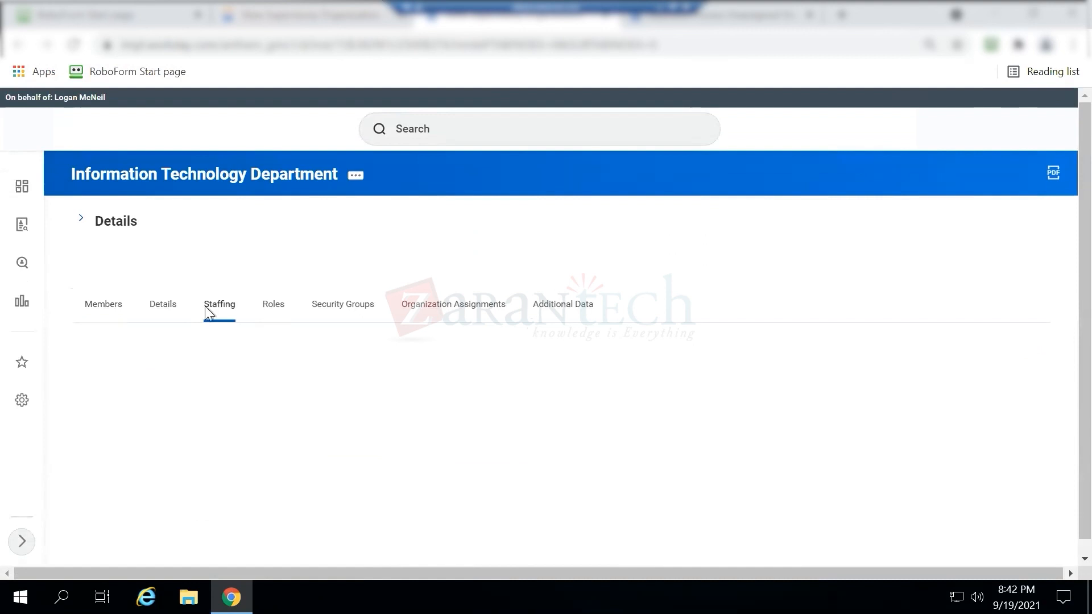
left_click(77, 221)
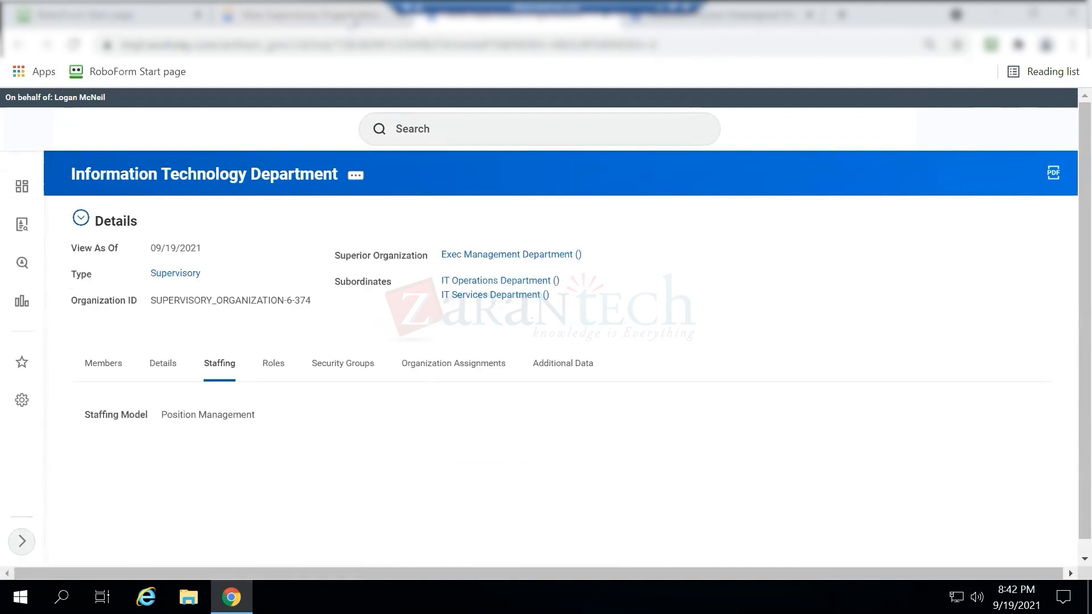
Step: Open the subordinate IT Services Department and review its staffing model and in-progress hiring restriction actions
left_click(353, 24)
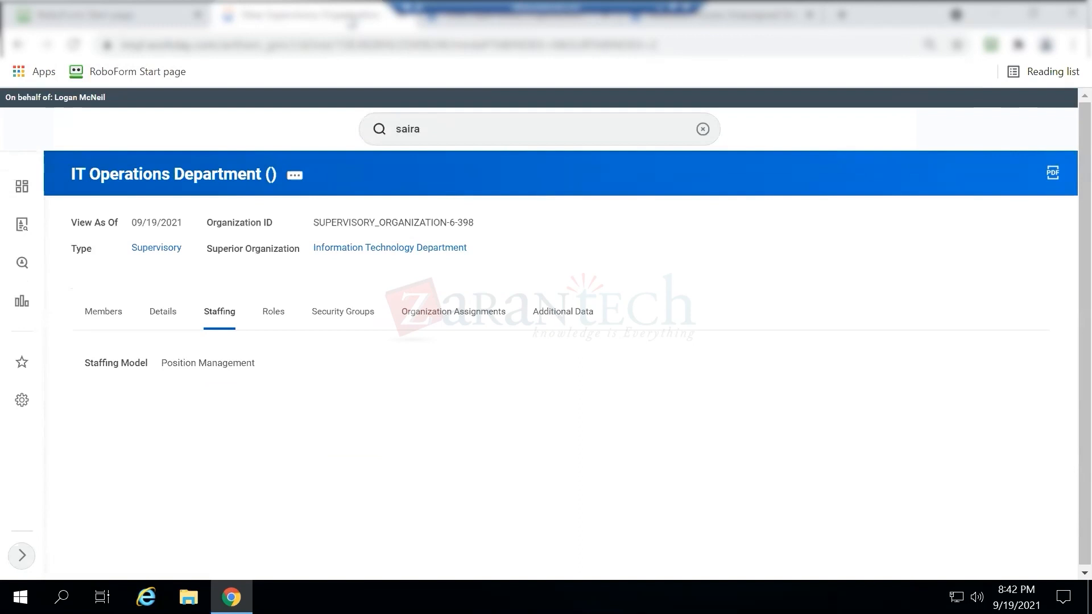
left_click(560, 26)
left_click(501, 295)
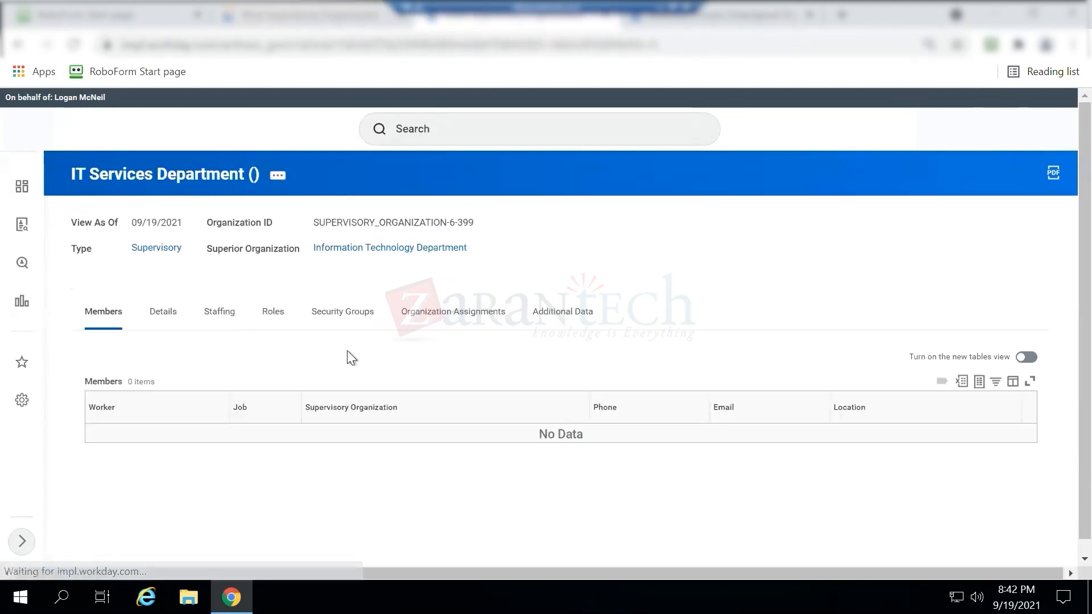
left_click(221, 317)
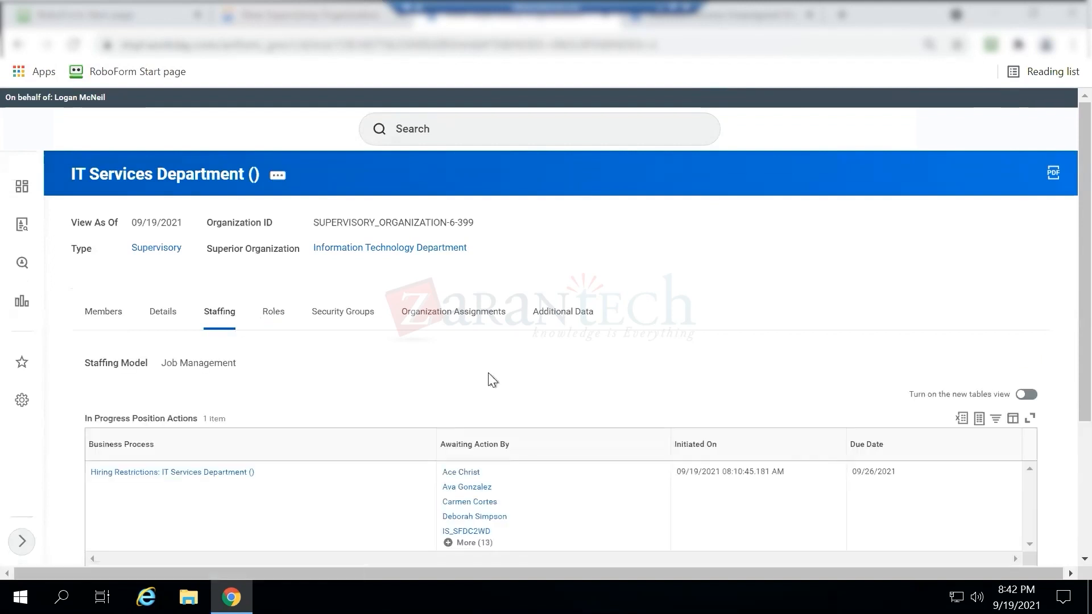
left_click_drag(1087, 318, 1090, 488)
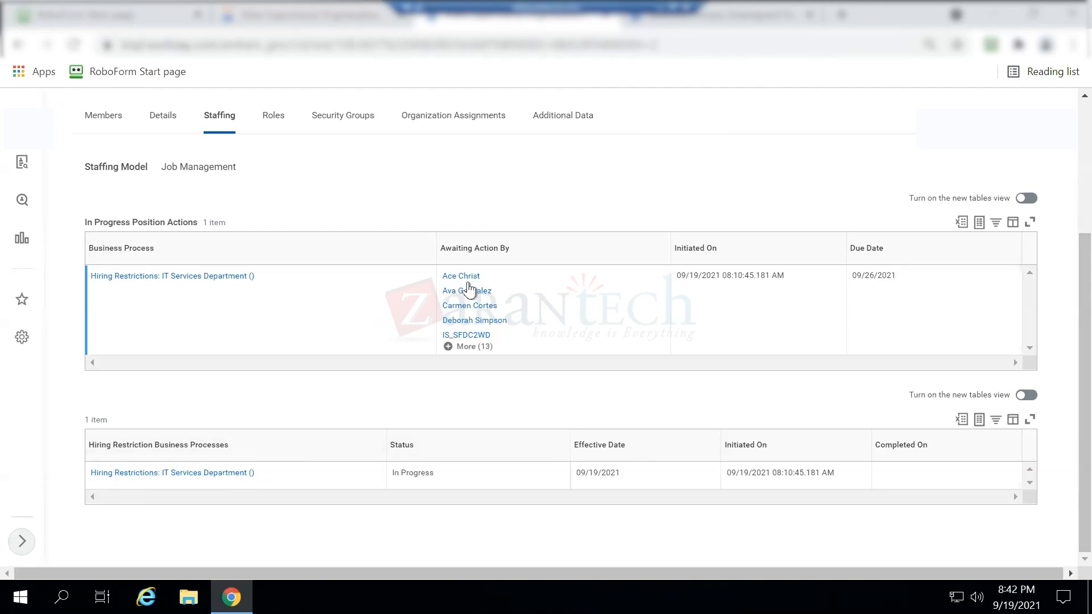
left_click_drag(1086, 347, 1044, 194)
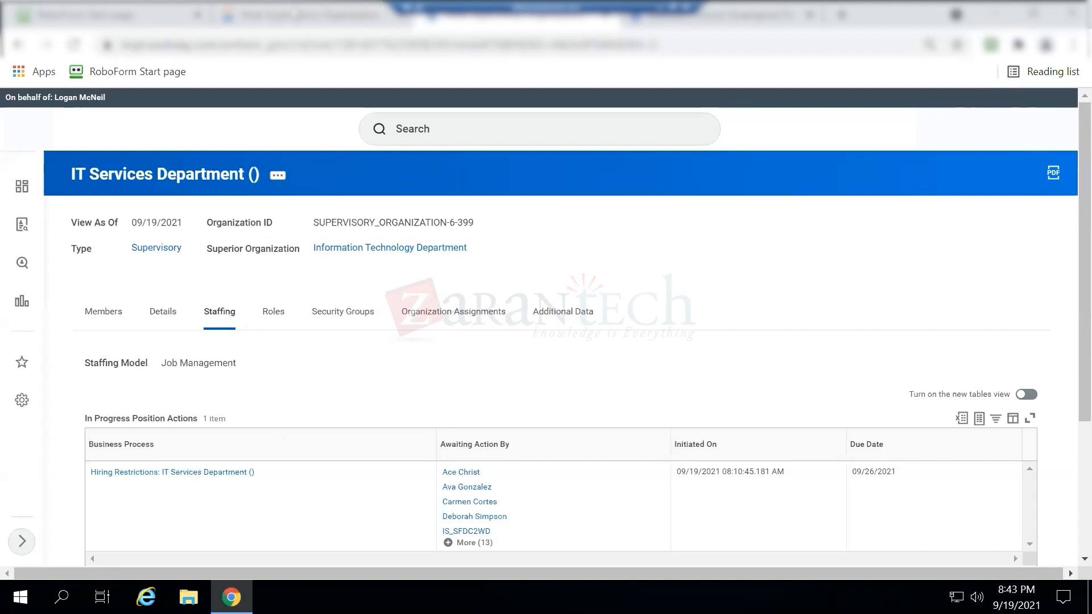
Step: Return to the IT Operations Department and start creating a position from its staffing actions
left_click(295, 13)
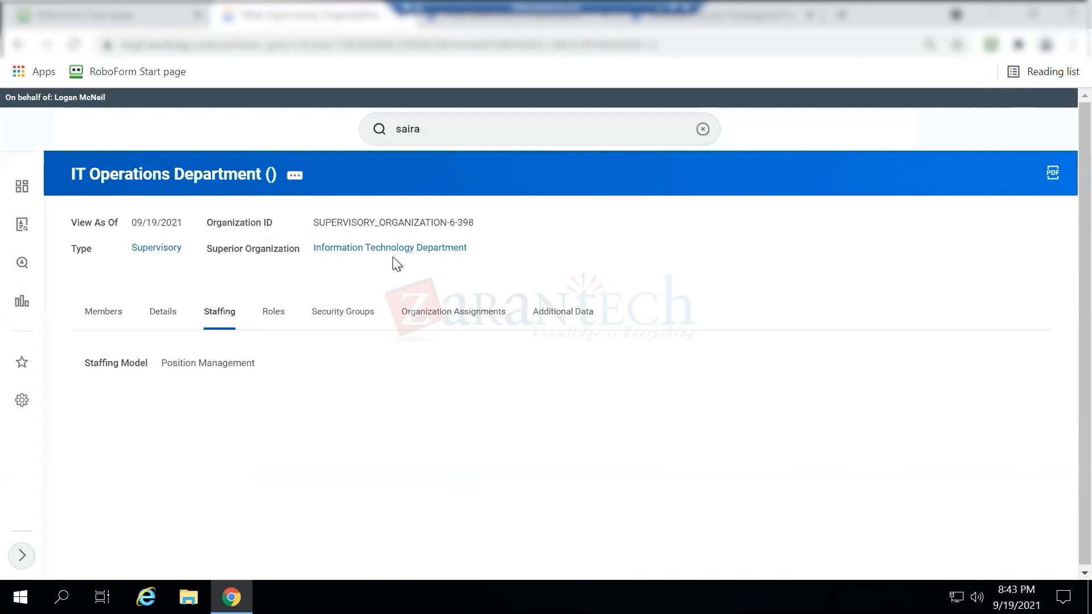
left_click(89, 319)
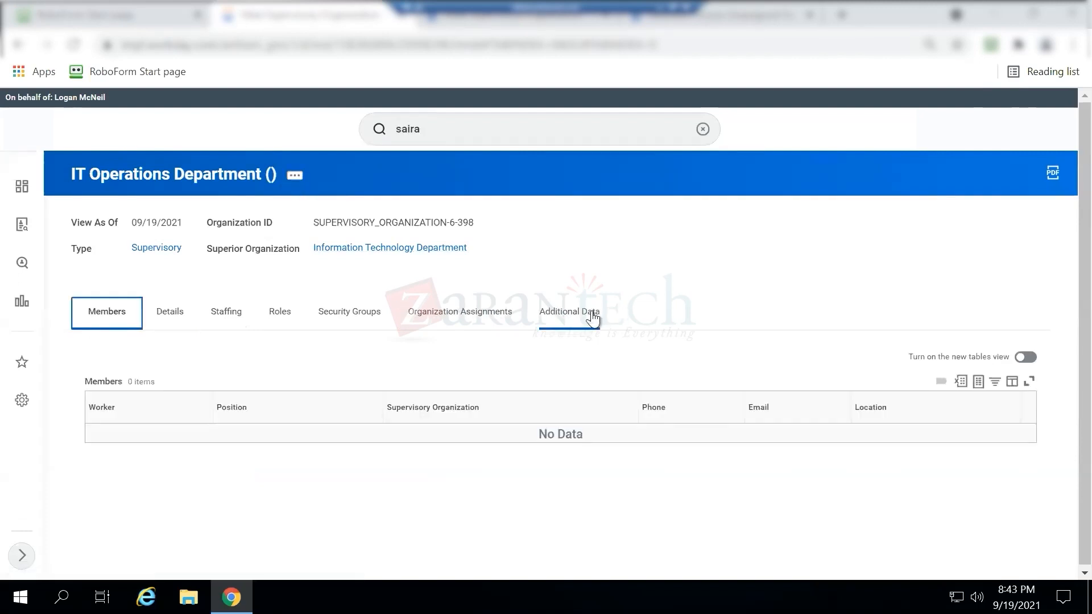
left_click(295, 178)
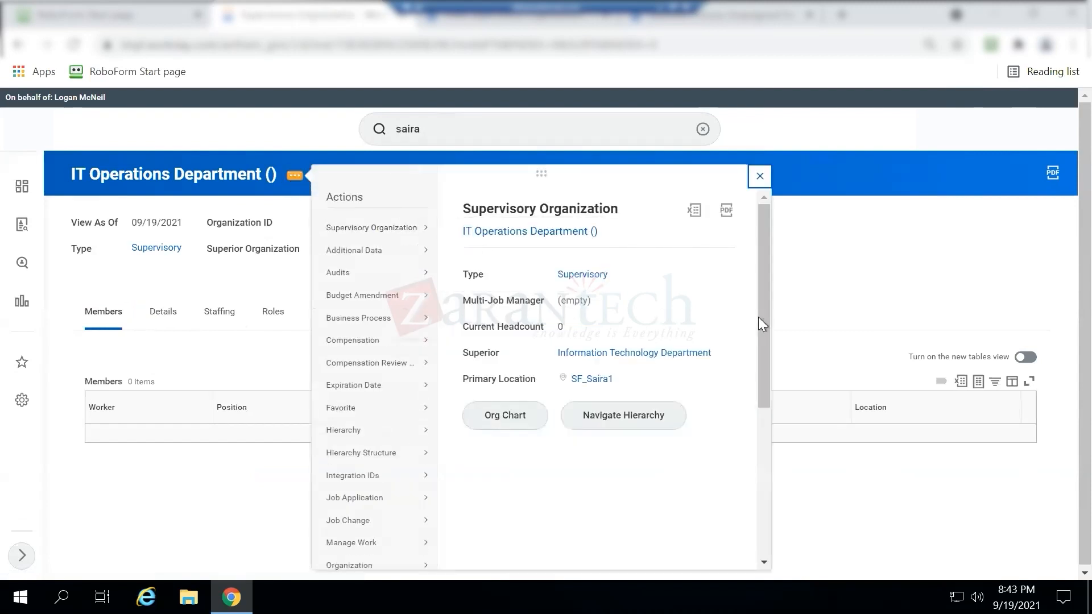
left_click_drag(760, 324, 763, 346)
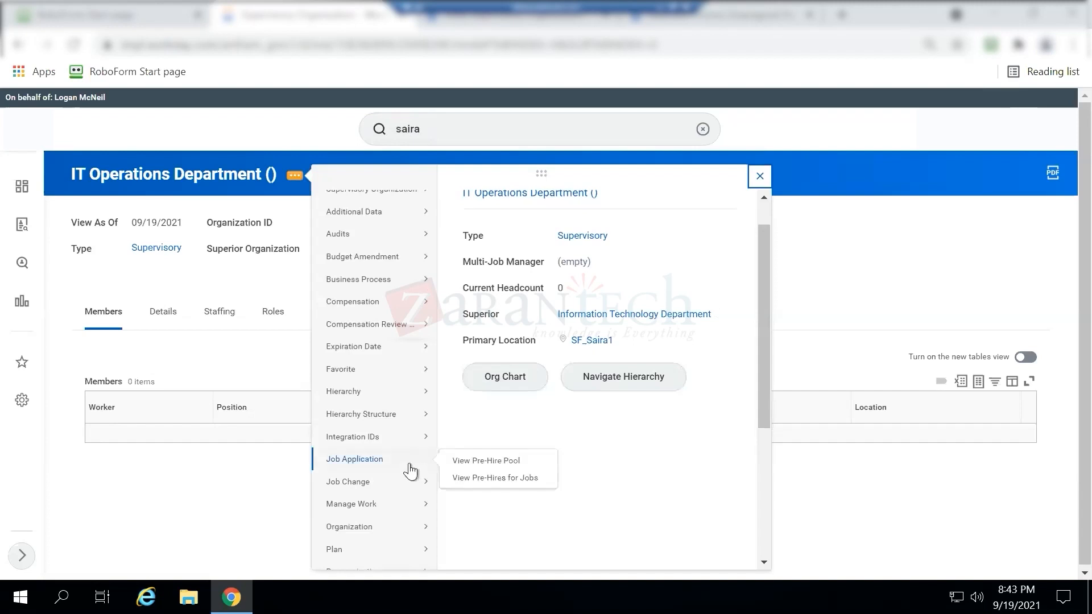
mouse_move(406, 484)
scroll(406, 485, "down", 4)
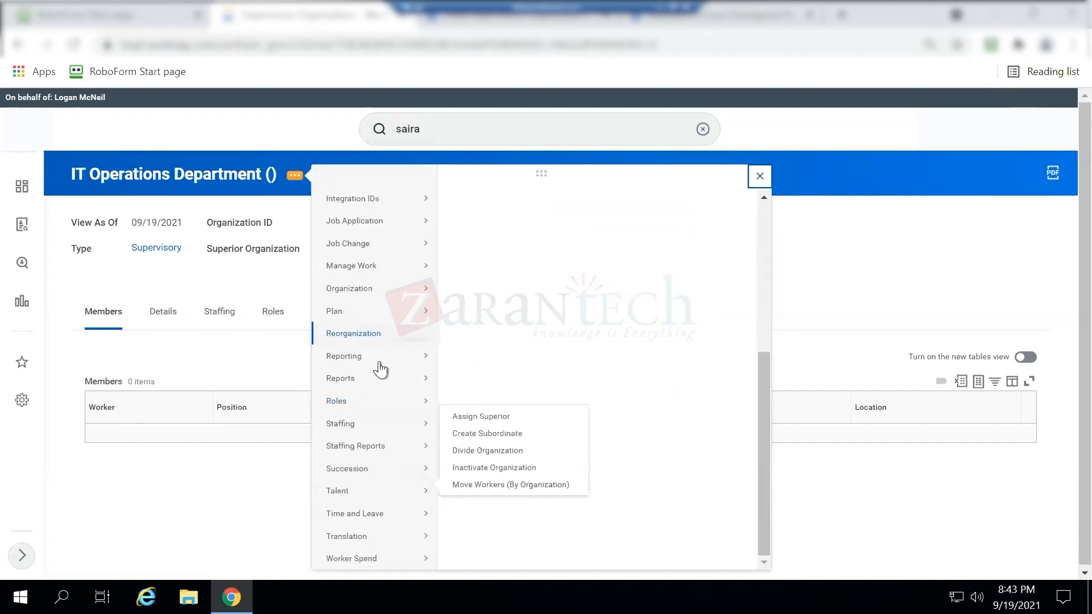
mouse_move(376, 295)
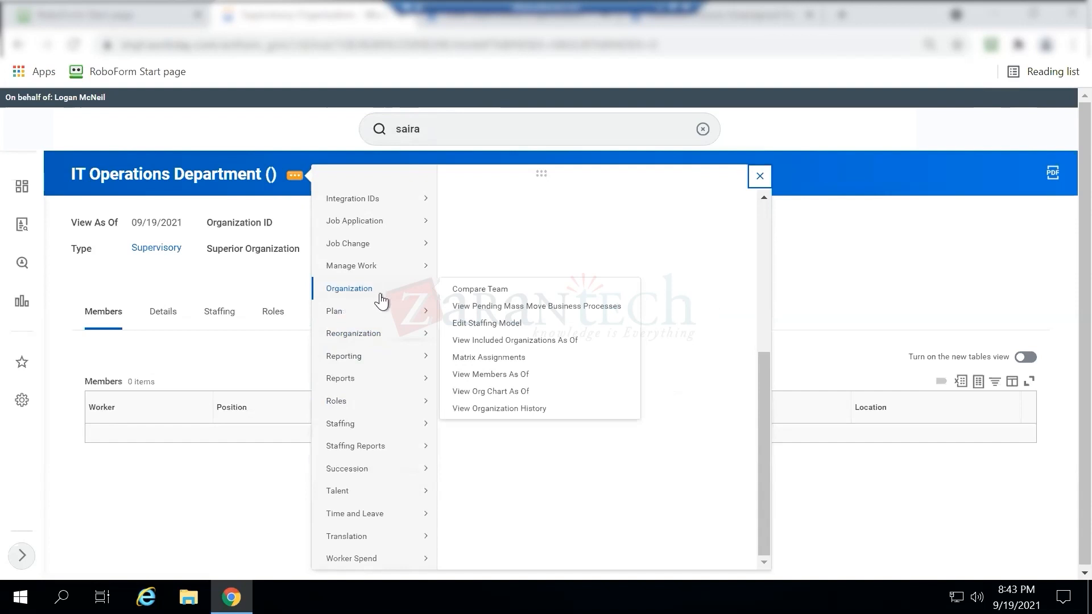
scroll(381, 302, "up", 3)
scroll(384, 301, "up", 2)
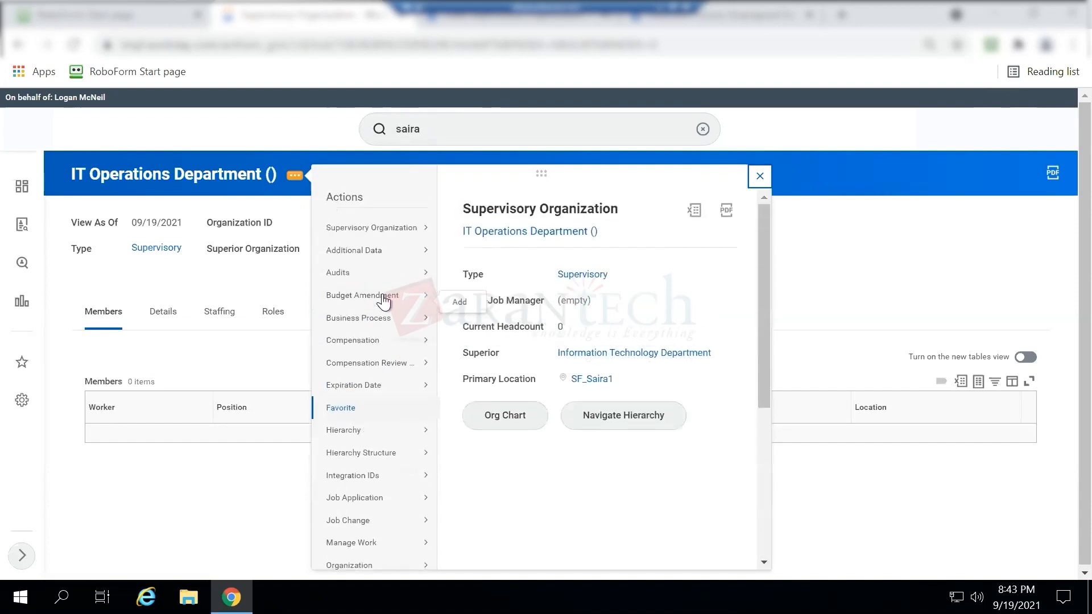
scroll(384, 302, "down", 3)
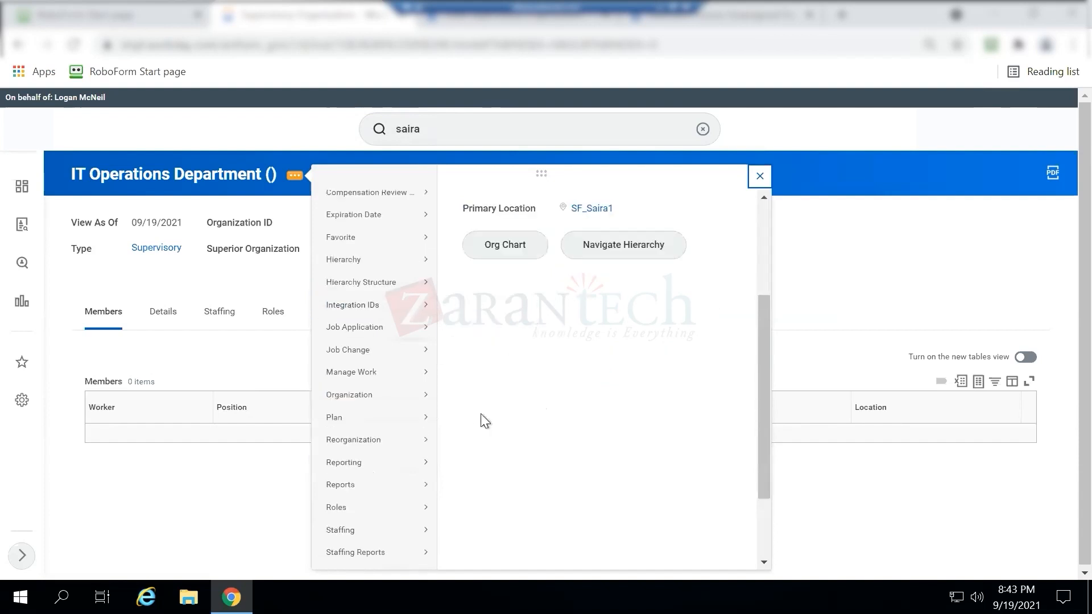
mouse_move(410, 377)
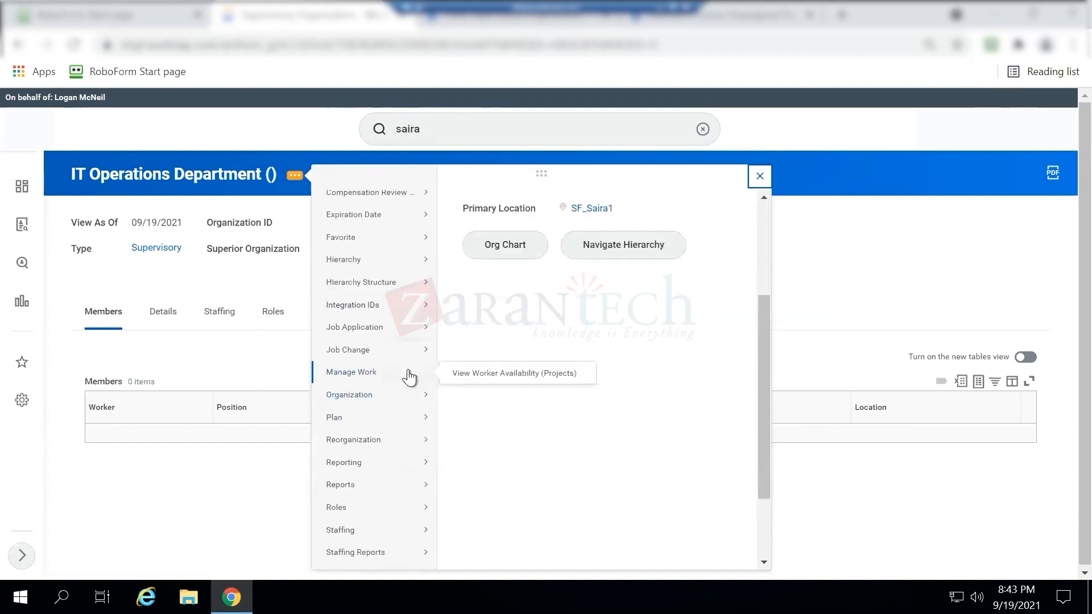
mouse_move(405, 353)
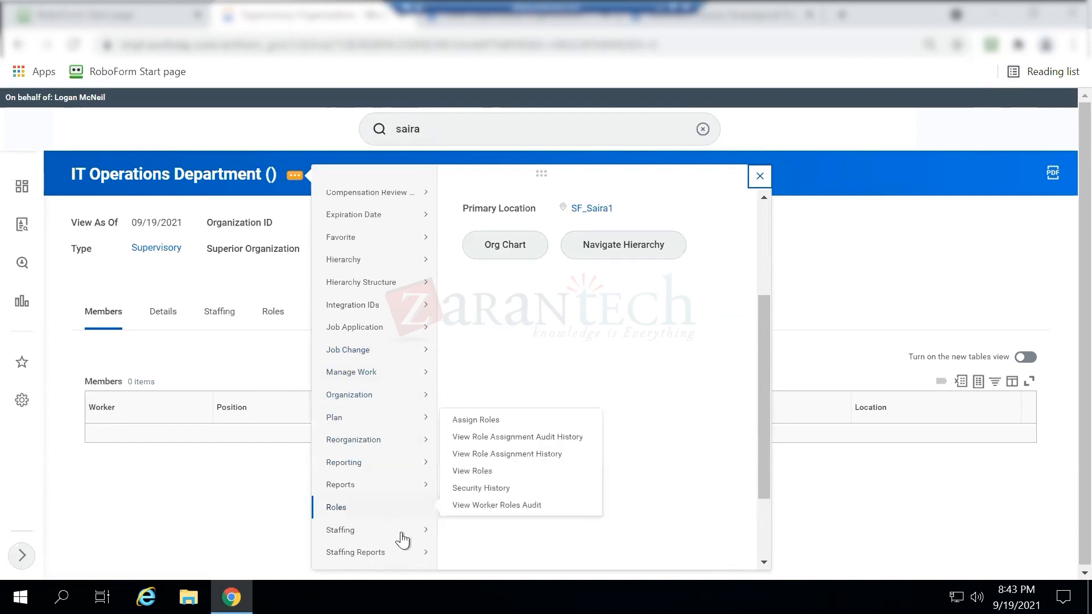
mouse_move(401, 534)
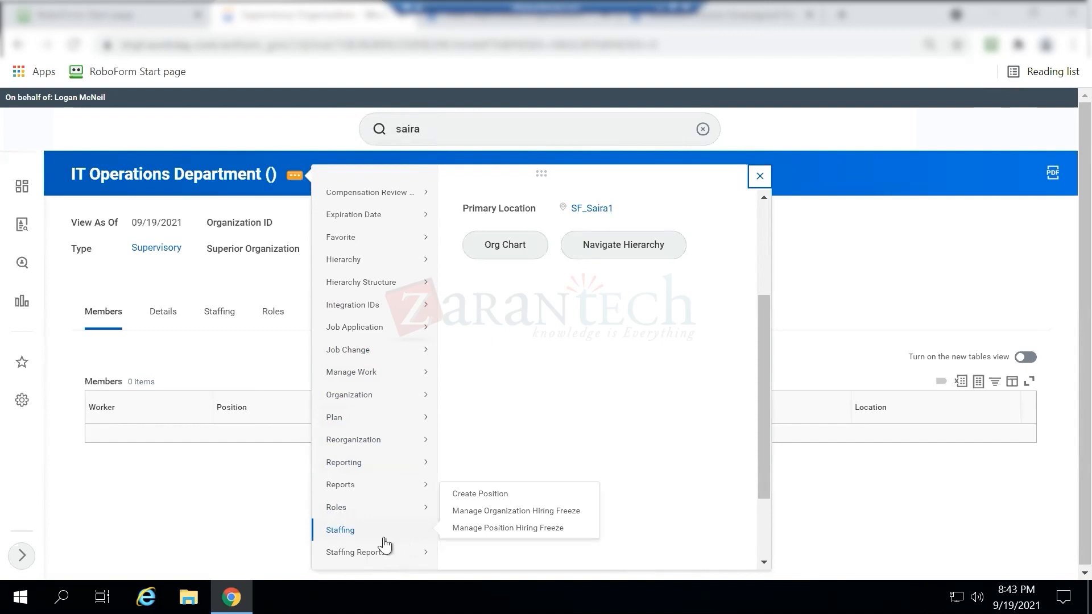
left_click(474, 495)
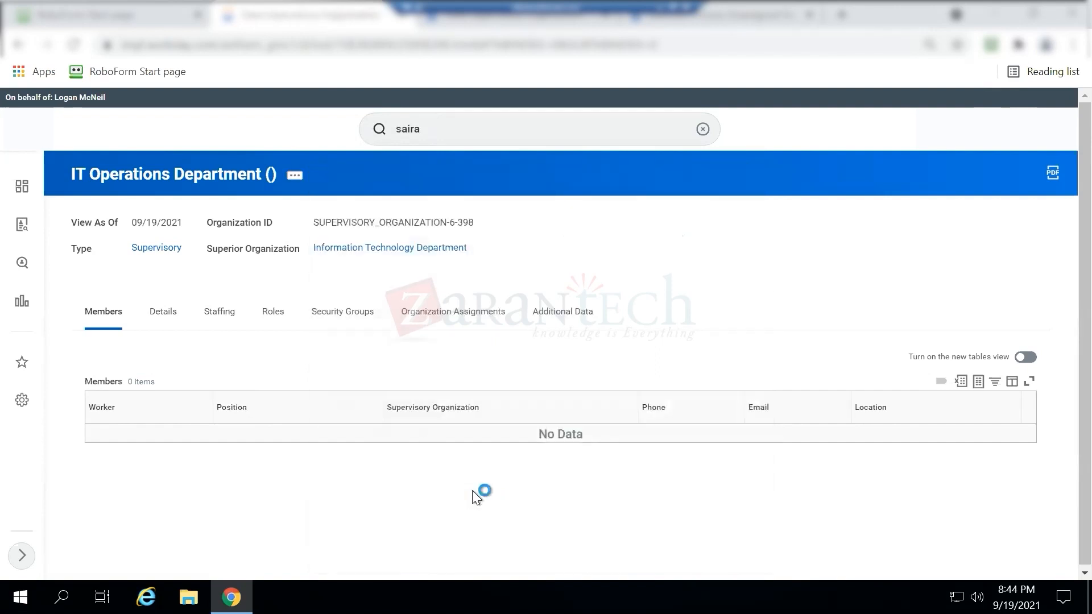
Step: Complete the Create Position form for Help Desk Queue Manager with time type Full time and worker type left blank, and submit it
scroll(473, 495, "down", 3)
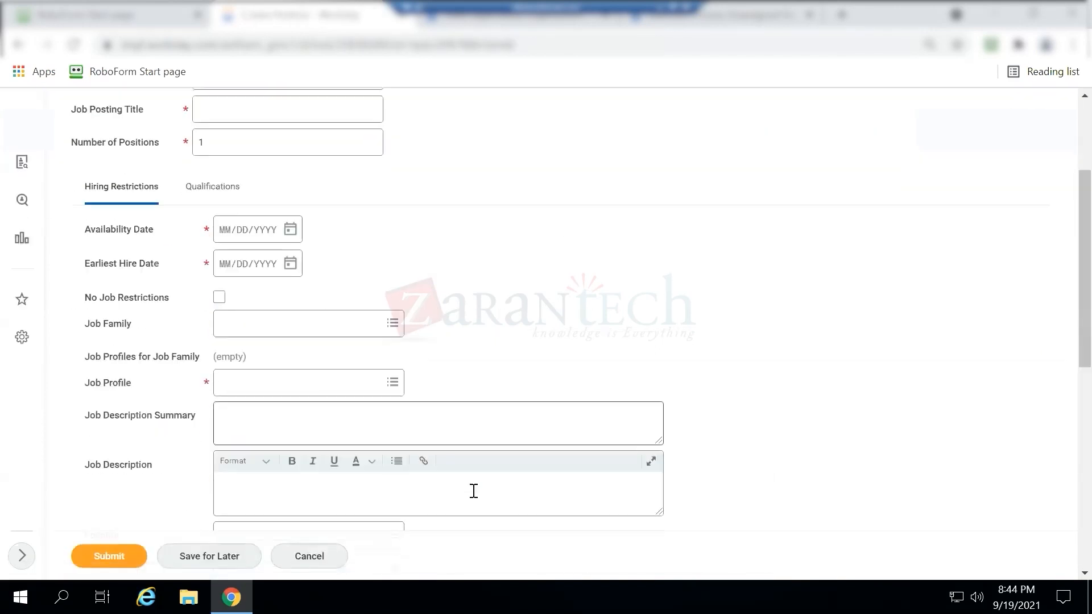
scroll(315, 292, "up", 3)
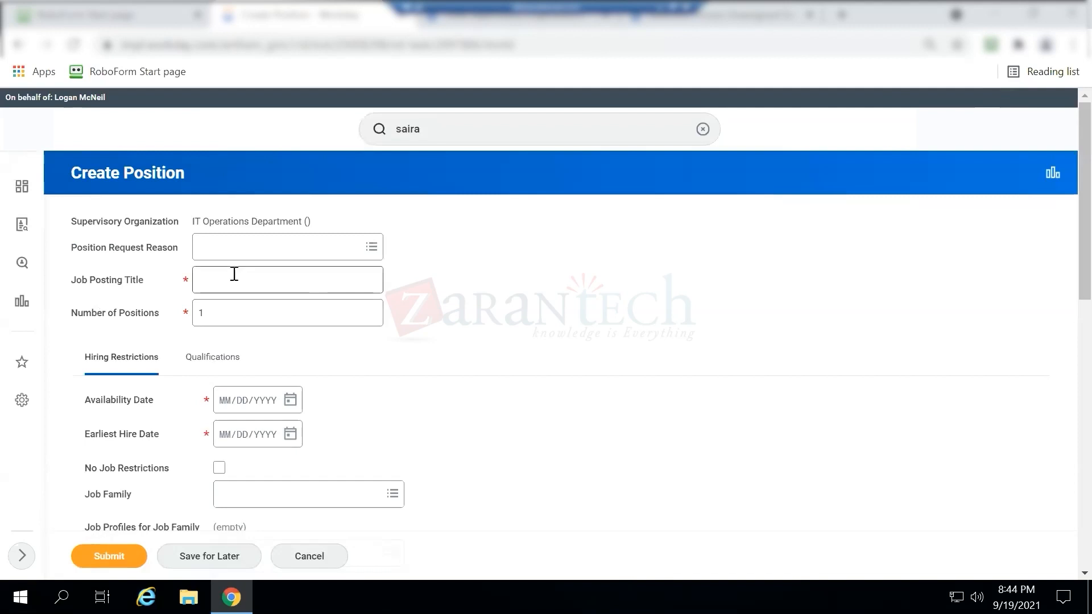
left_click(296, 281)
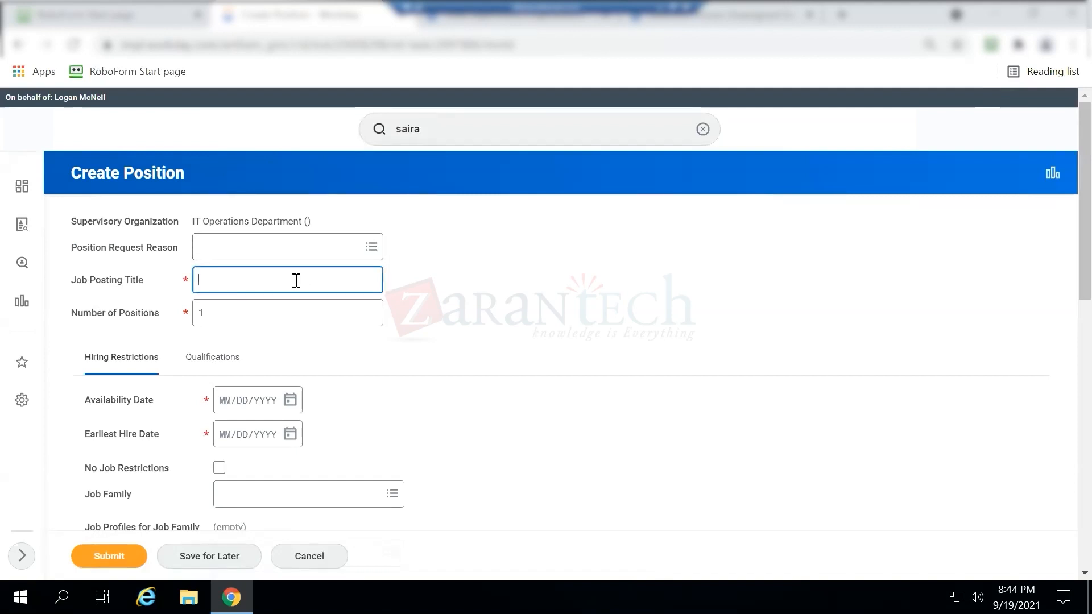
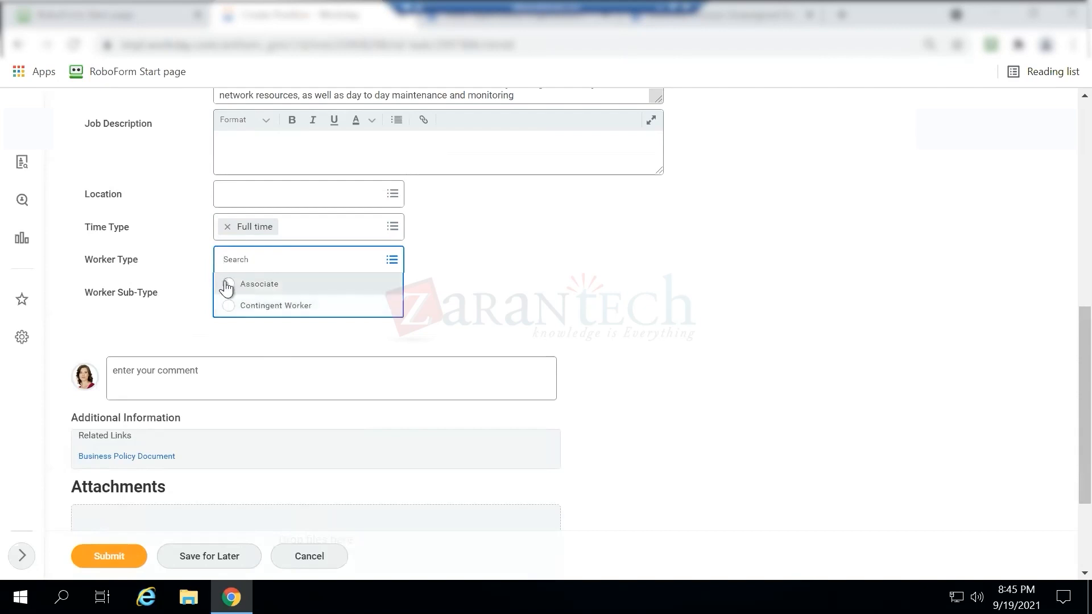
left_click(541, 281)
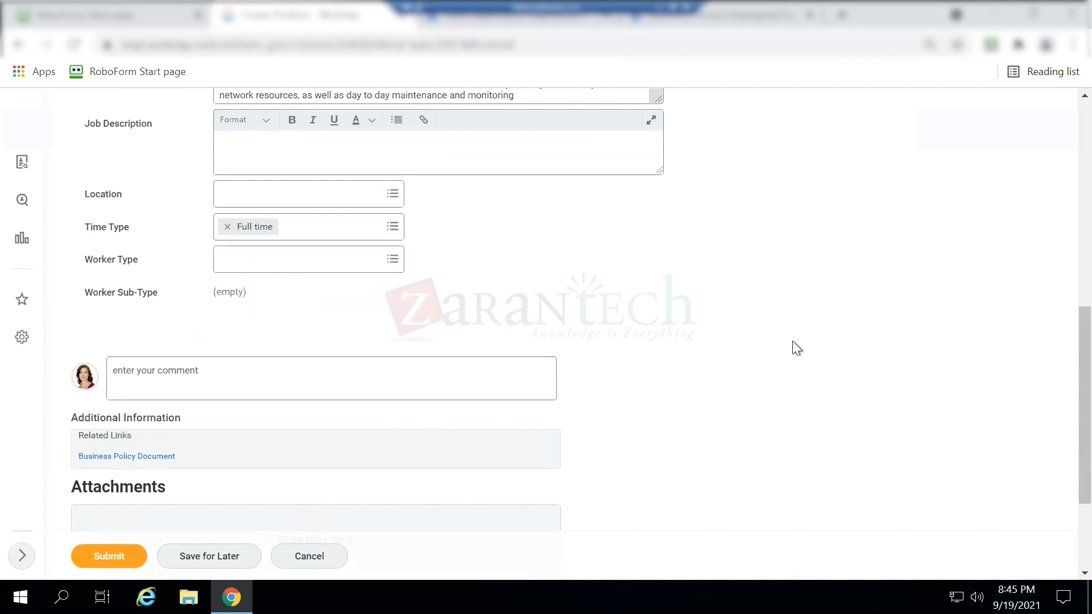
scroll(793, 341, "down", 3)
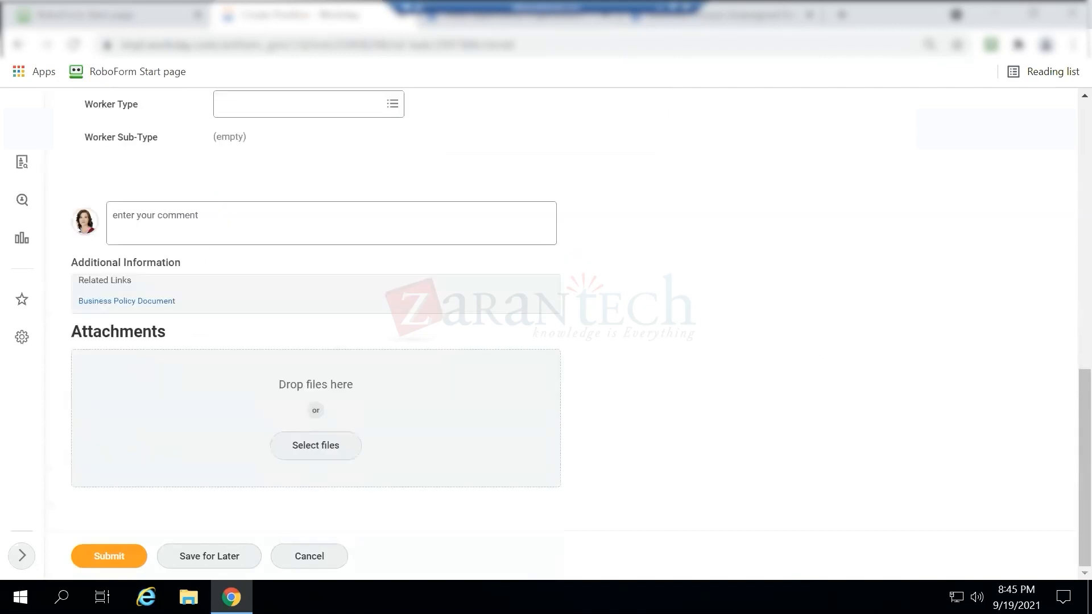
left_click(117, 557)
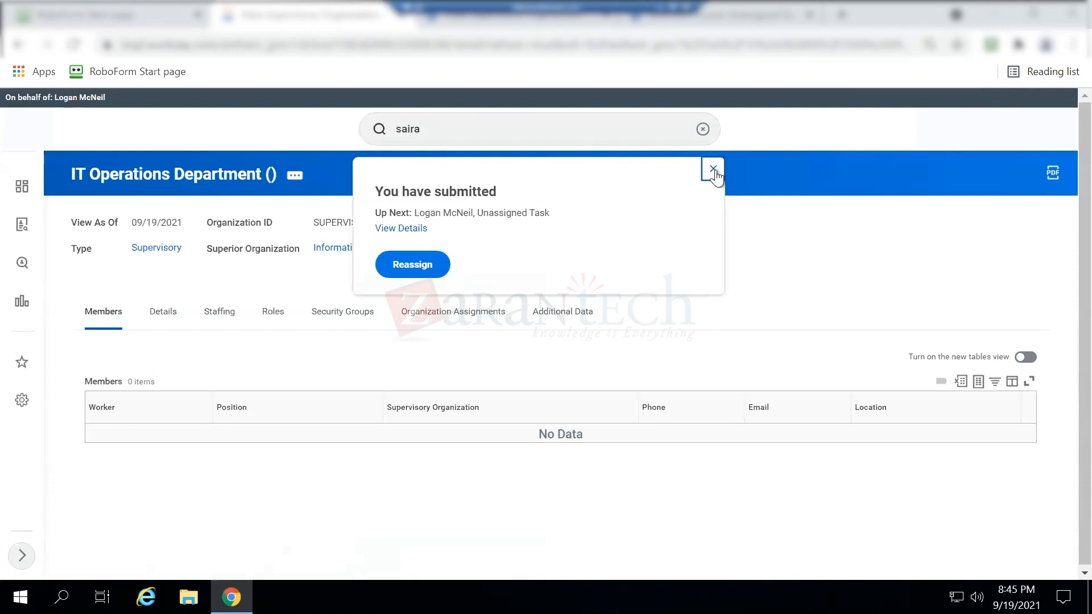
left_click(713, 171)
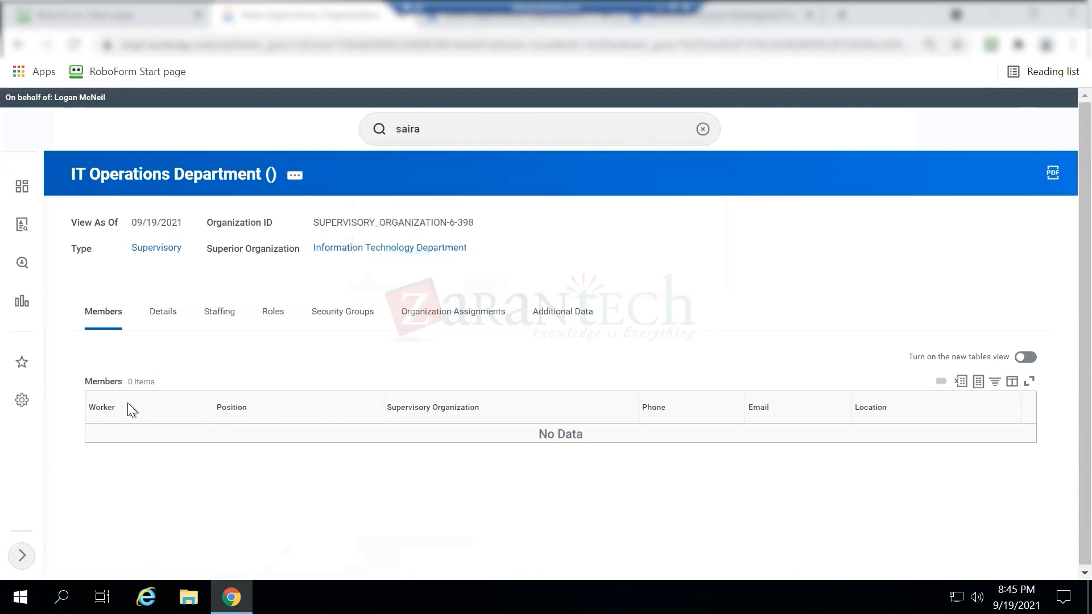
Step: Review the IT Operations Department's in-progress position actions and the full list of people awaiting action on the new position
left_click(210, 305)
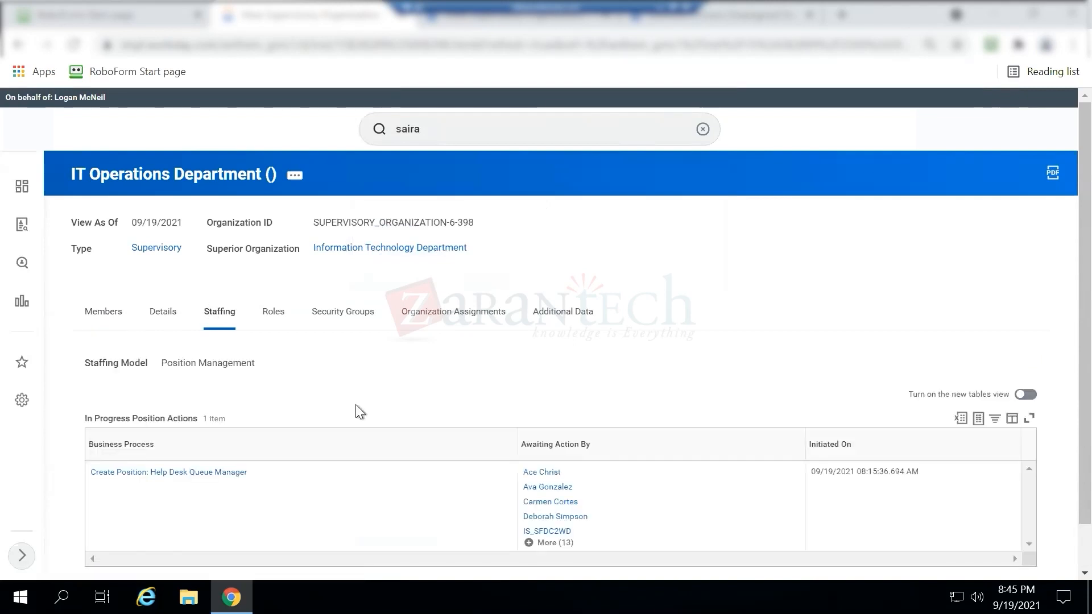
left_click_drag(1088, 448, 1087, 490)
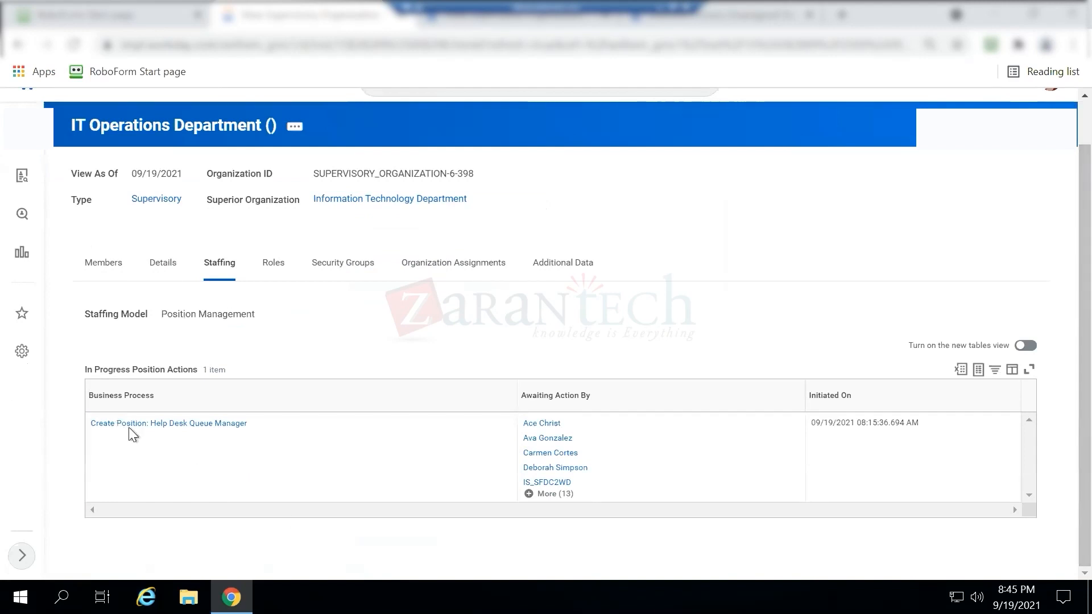
scroll(1087, 237, "up", 1)
scroll(1087, 238, "down", 1)
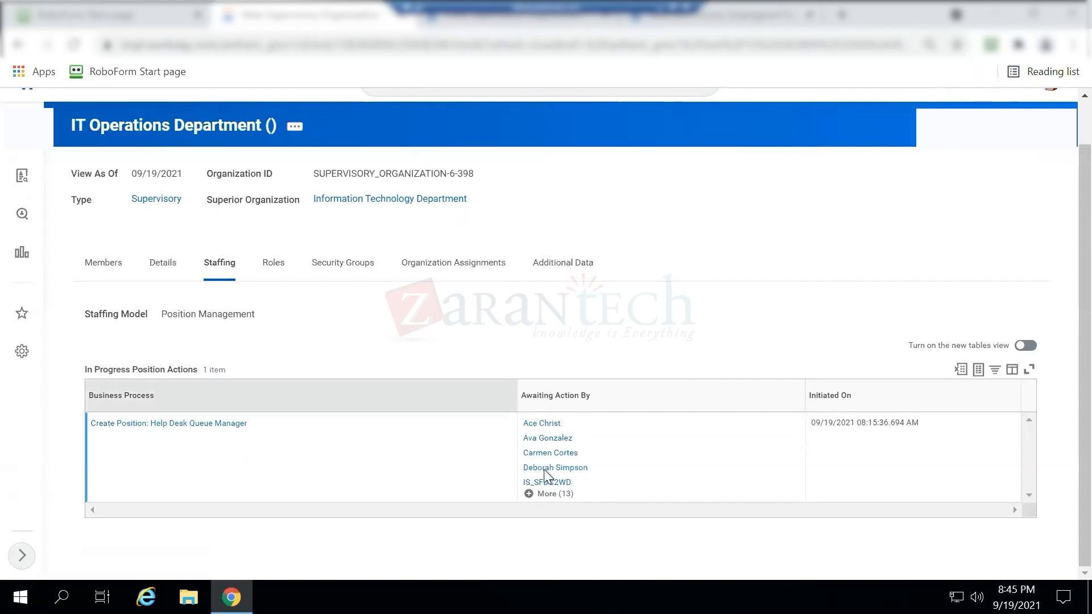
right_click(196, 426)
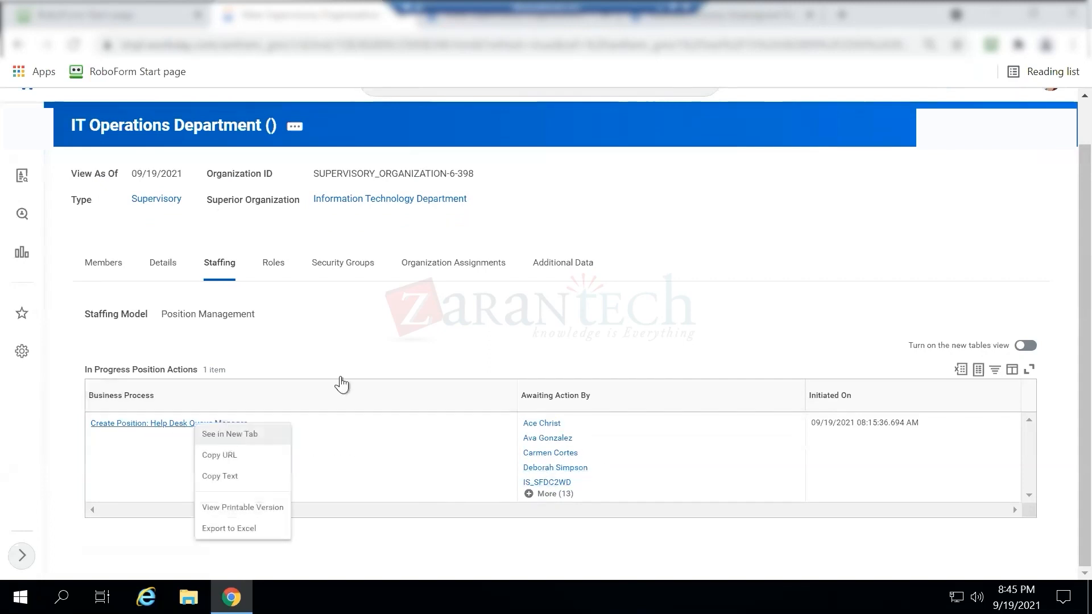
left_click(578, 370)
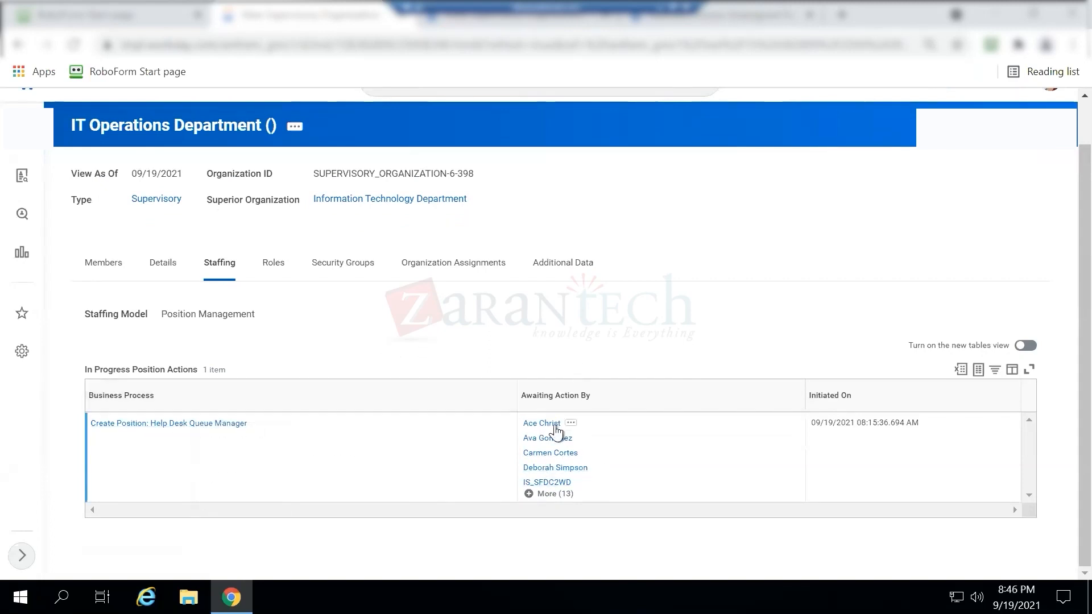
left_click(532, 495)
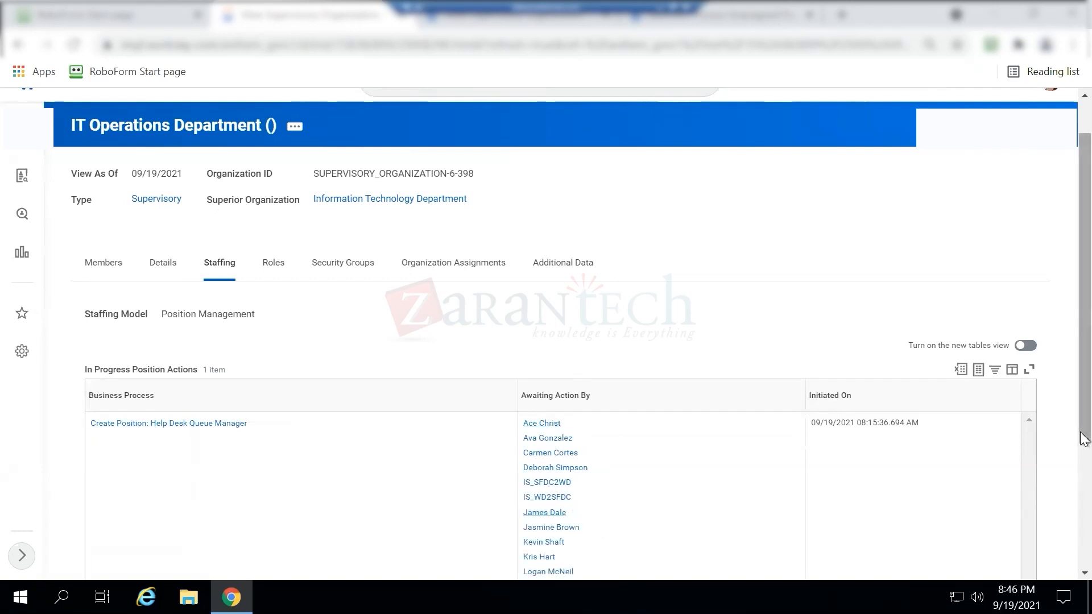
scroll(1082, 438, "down", 4)
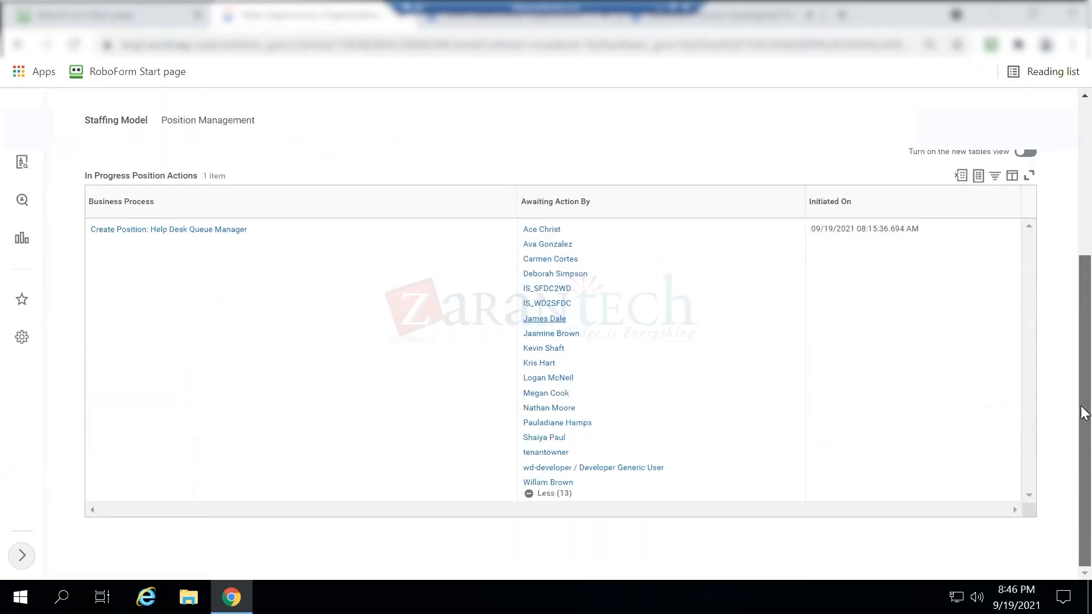
scroll(1082, 412, "up", 4)
scroll(1083, 511, "down", 4)
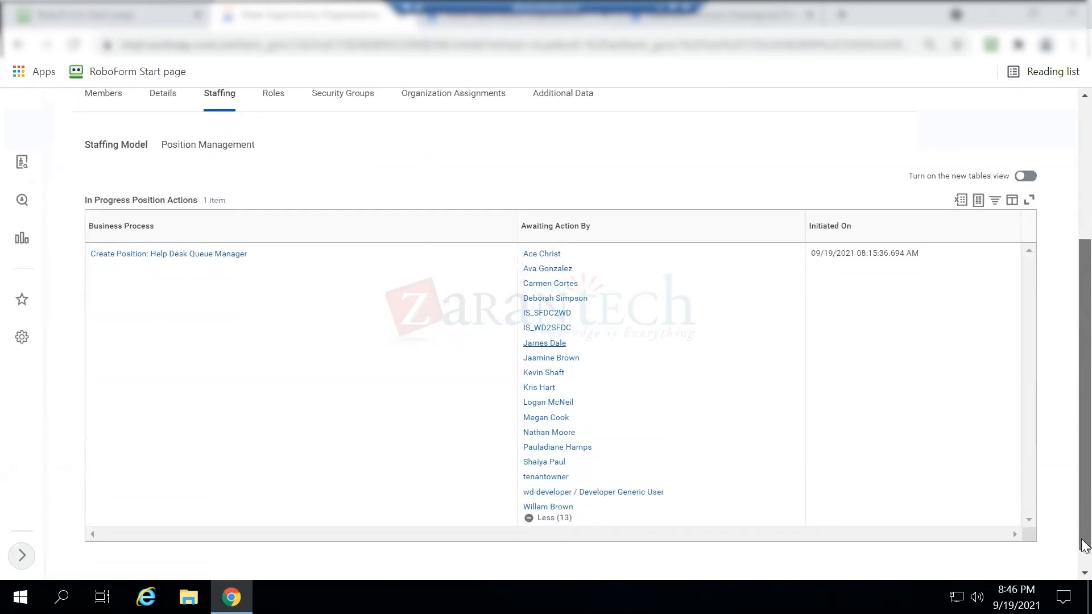
scroll(1083, 546, "up", 4)
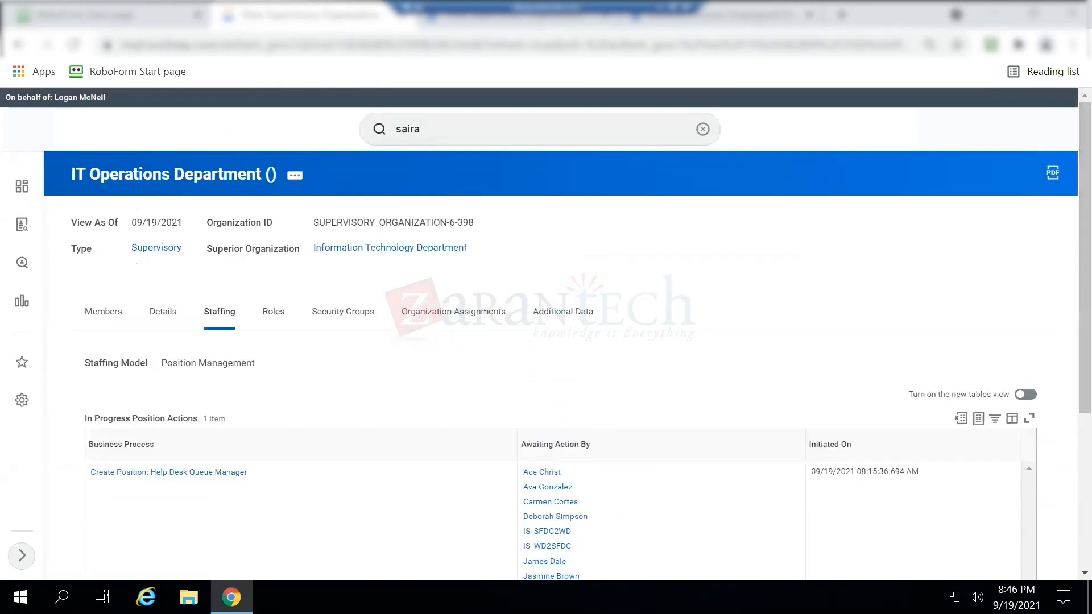
Step: Check the inbox tasks for the new position and the IT Services hiring restrictions, then return to the IT Operations Department's staffing details
left_click(1040, 129)
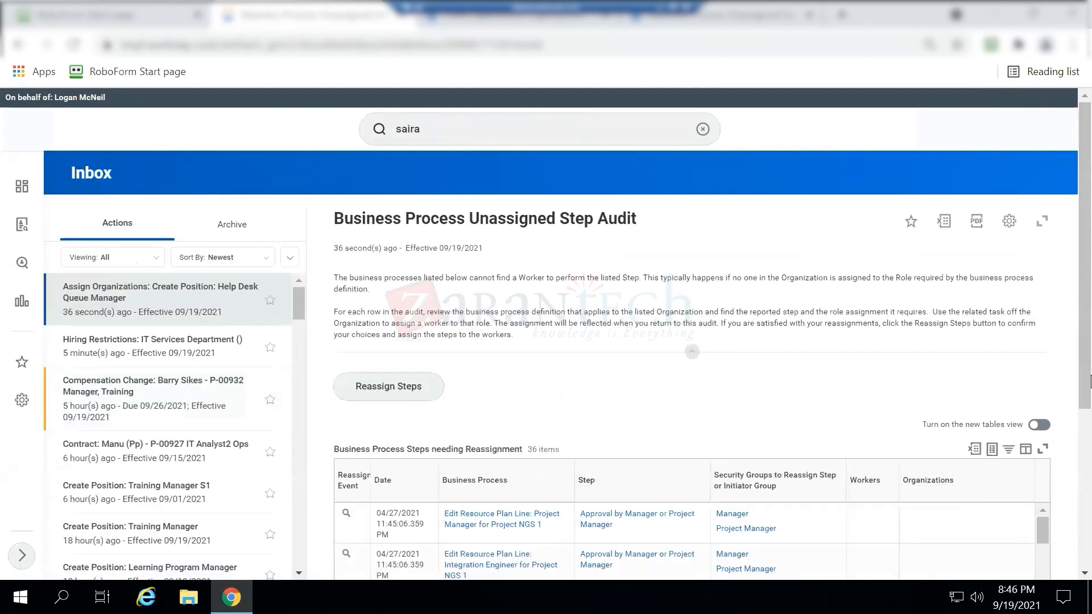
left_click_drag(1086, 378, 1087, 535)
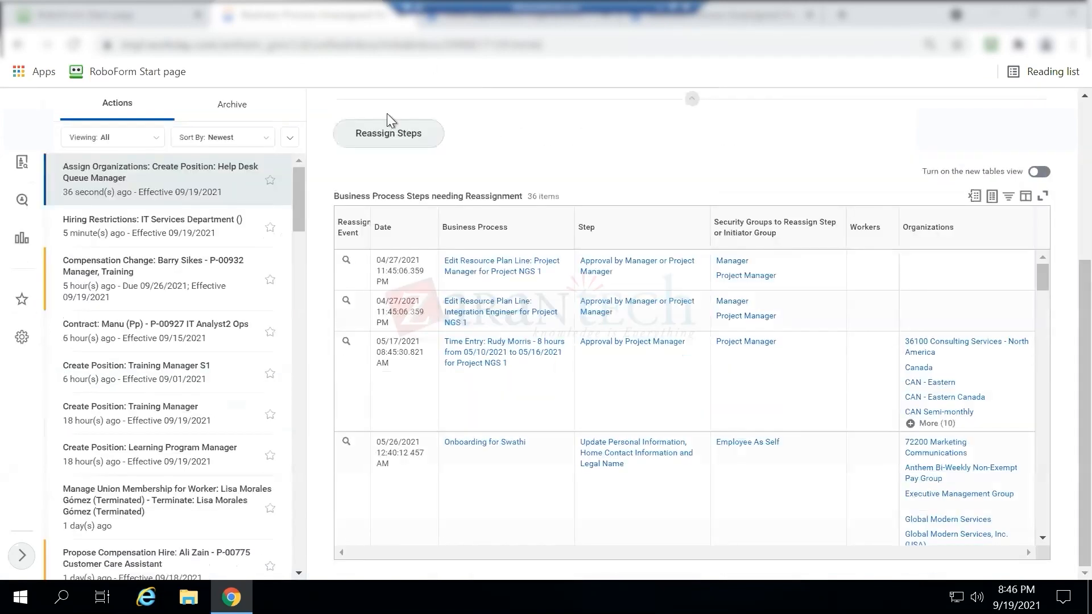
left_click(390, 141)
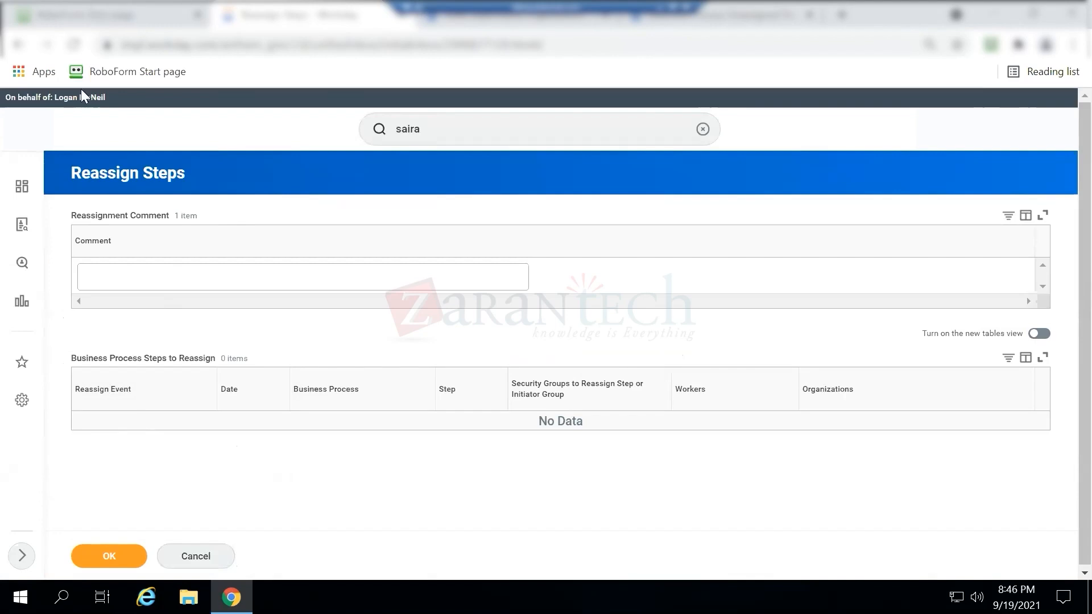
left_click(18, 44)
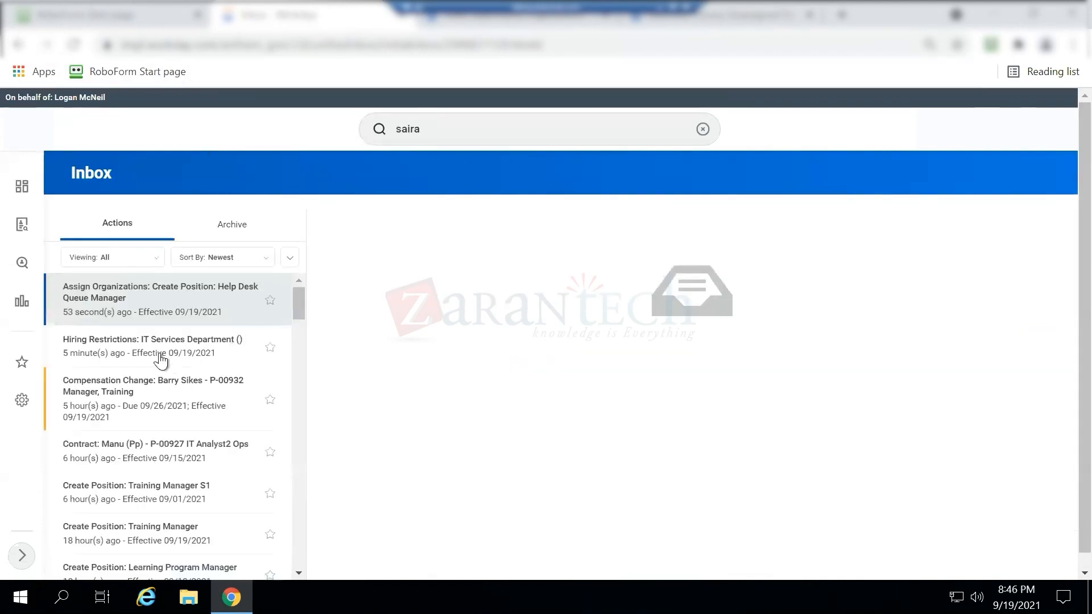
left_click(159, 359)
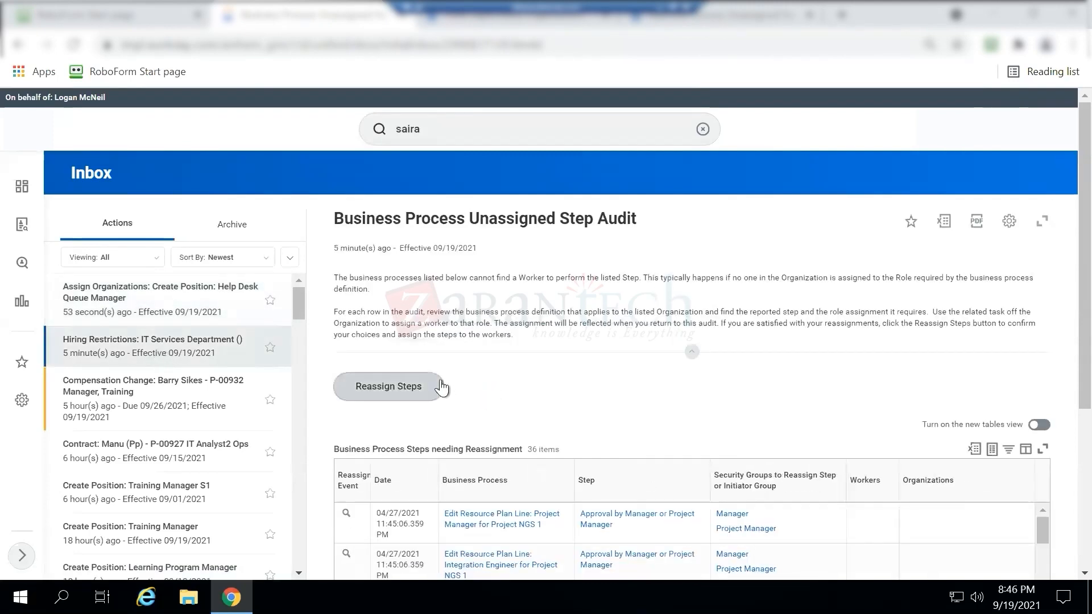
left_click(18, 46)
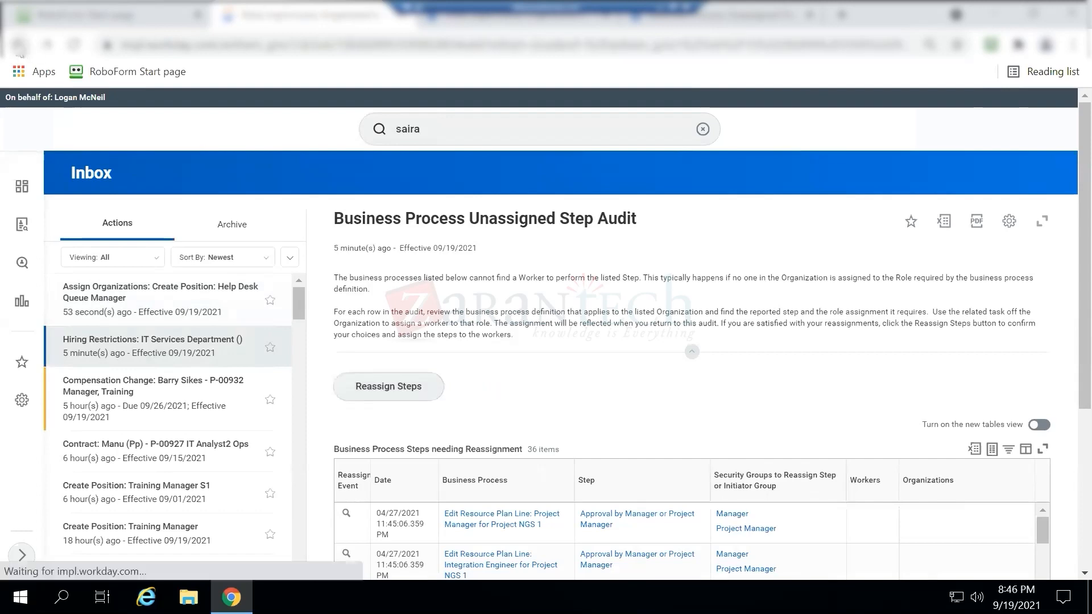
left_click(46, 45)
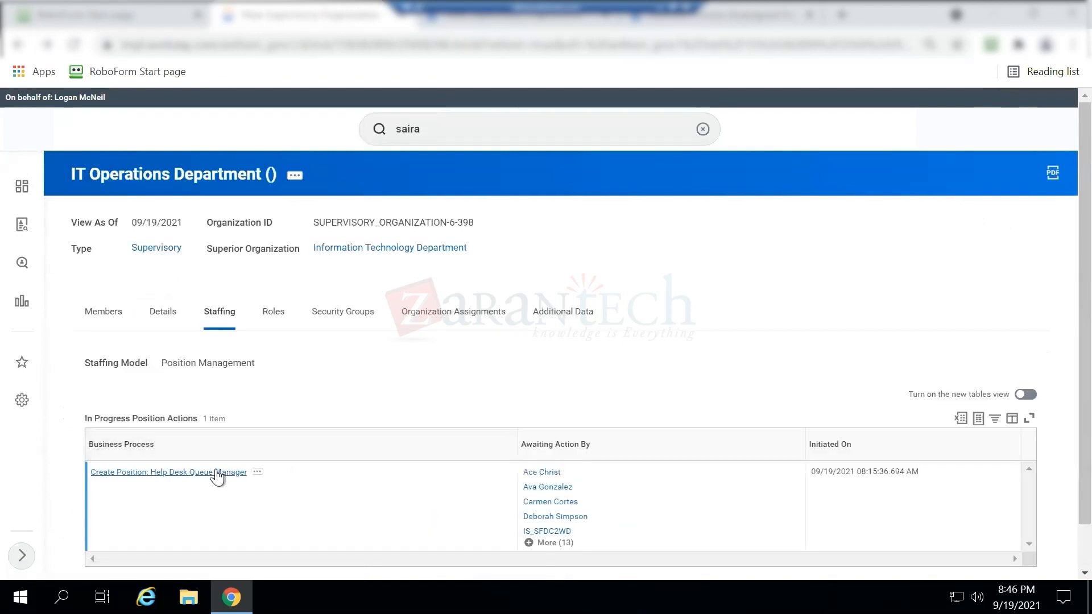
Step: Open the Create Position: Help Desk Queue Manager event in a new tab and examine its details and process history
right_click(215, 474)
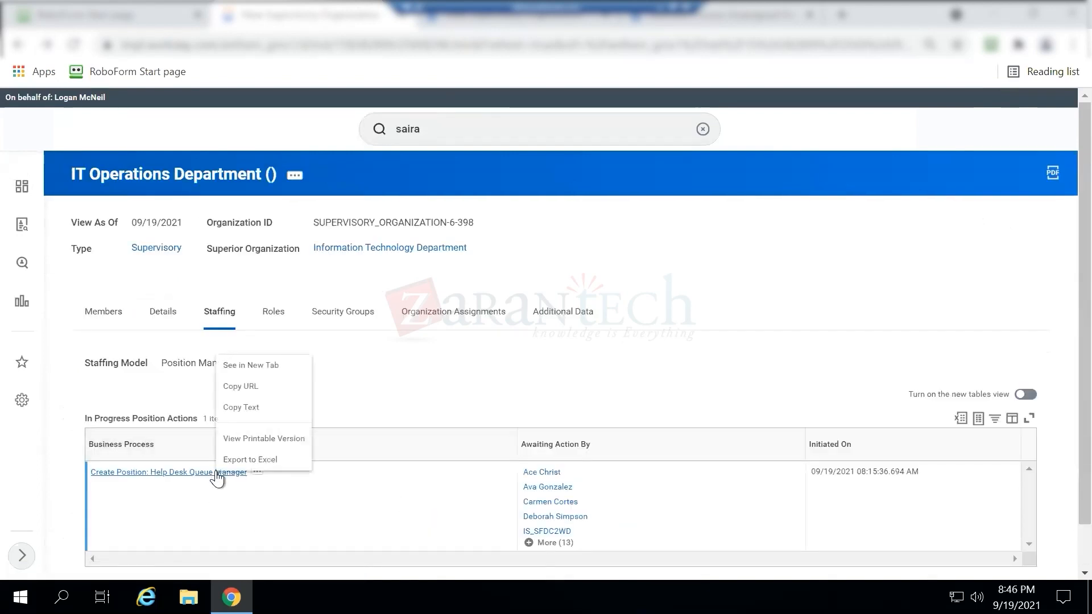
left_click(257, 365)
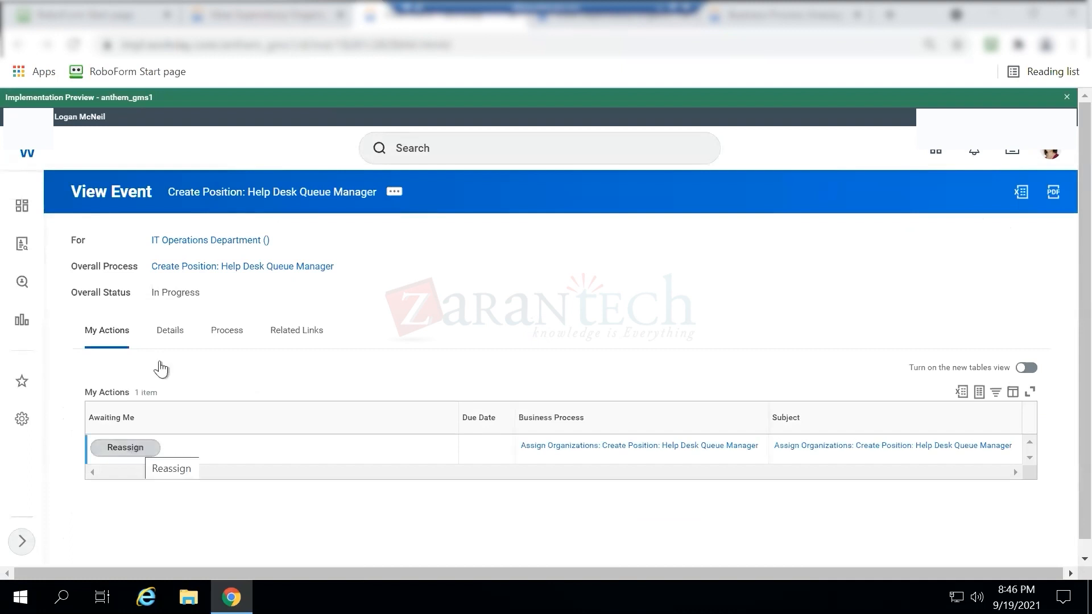
left_click(169, 338)
left_click(231, 338)
scroll(600, 514, "down", 2)
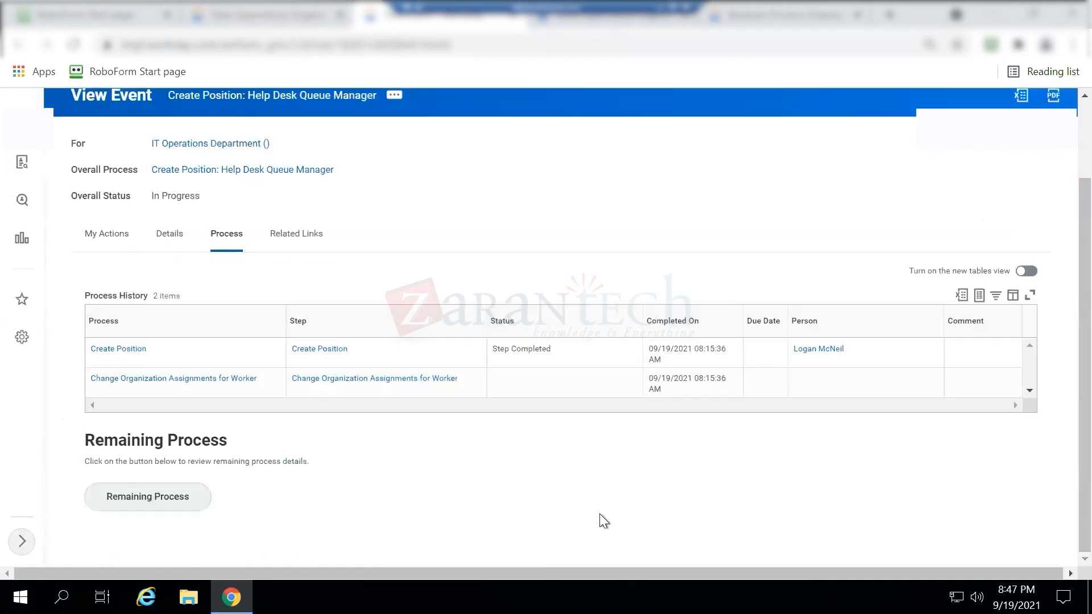
Step: Open the Create Position workflow step in a new tab and examine the steps of its default business process definition
right_click(340, 354)
left_click(373, 360)
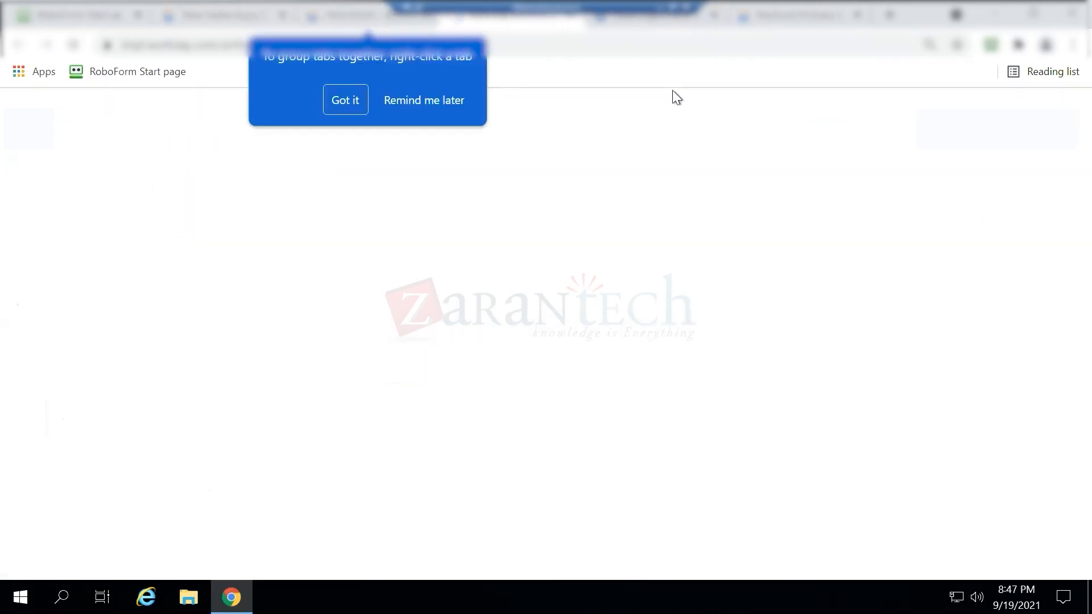
left_click(345, 100)
left_click(1067, 97)
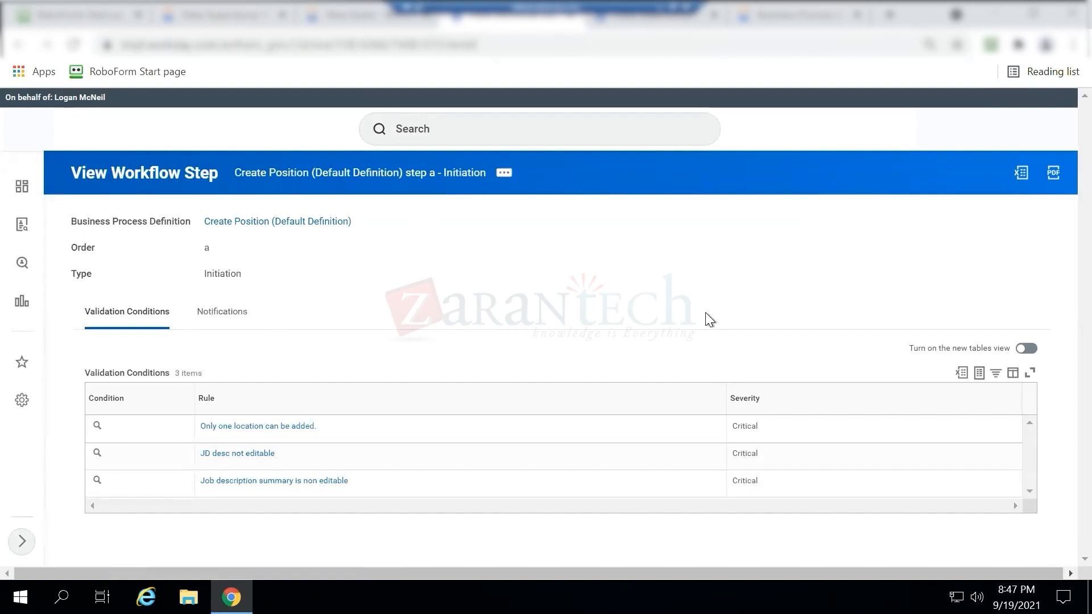
left_click(285, 225)
scroll(829, 390, "down", 1)
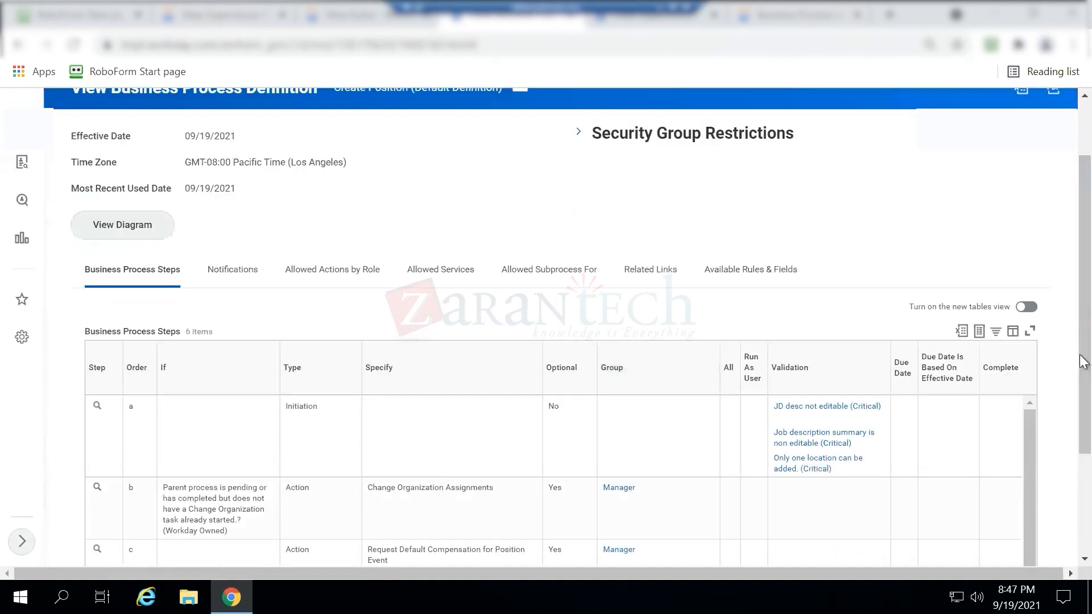
scroll(1090, 418, "down", 1)
left_click_drag(1090, 418, 1090, 526)
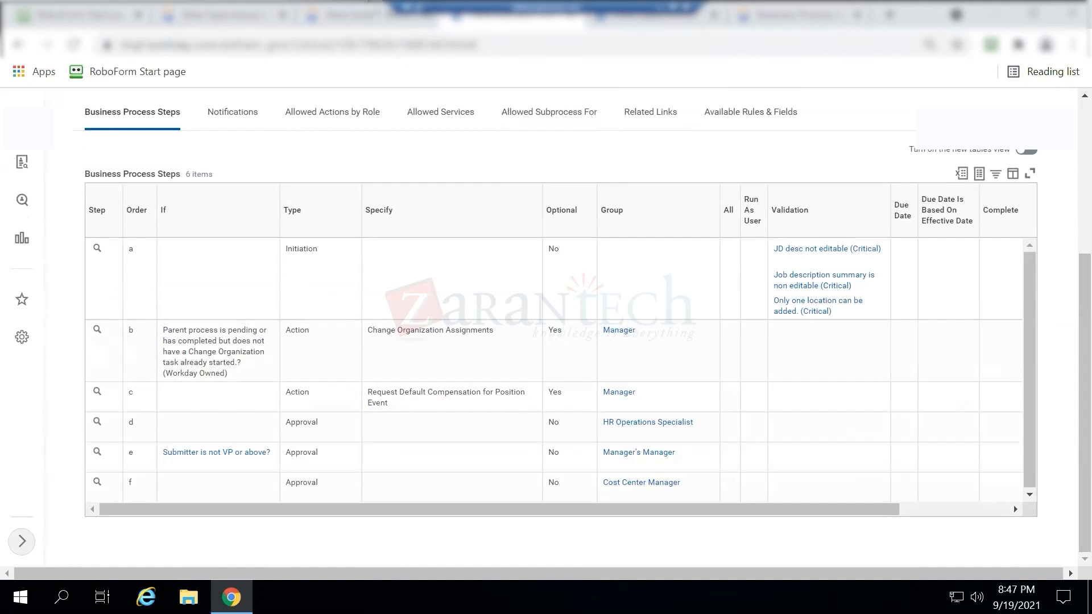
Step: Return to the IT Operations Department's staffing page and check which organization actions are available for it
left_click(353, 24)
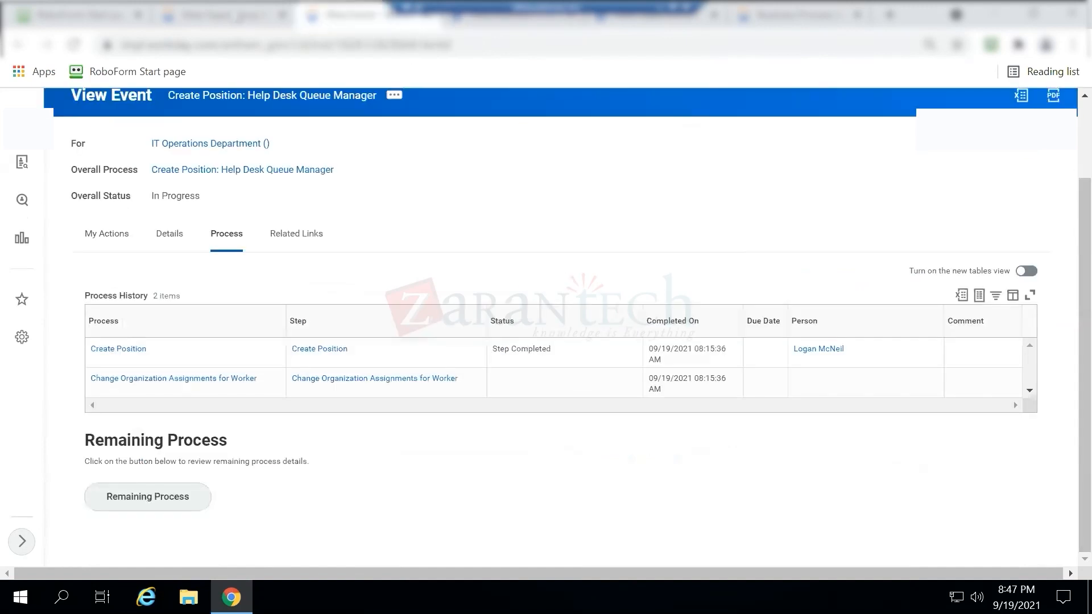
left_click(241, 23)
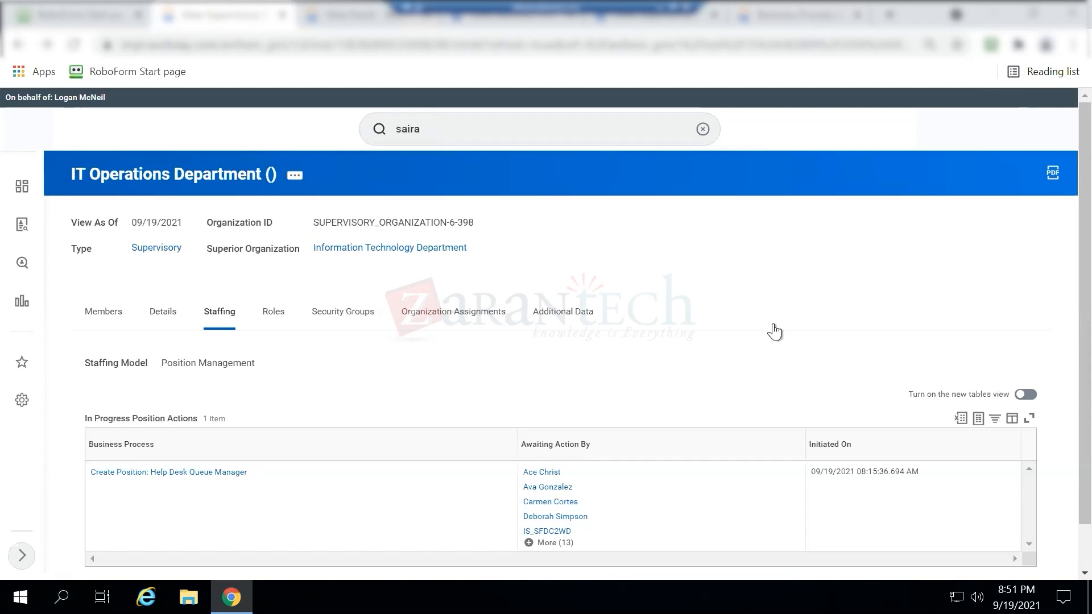
left_click(294, 179)
mouse_move(403, 484)
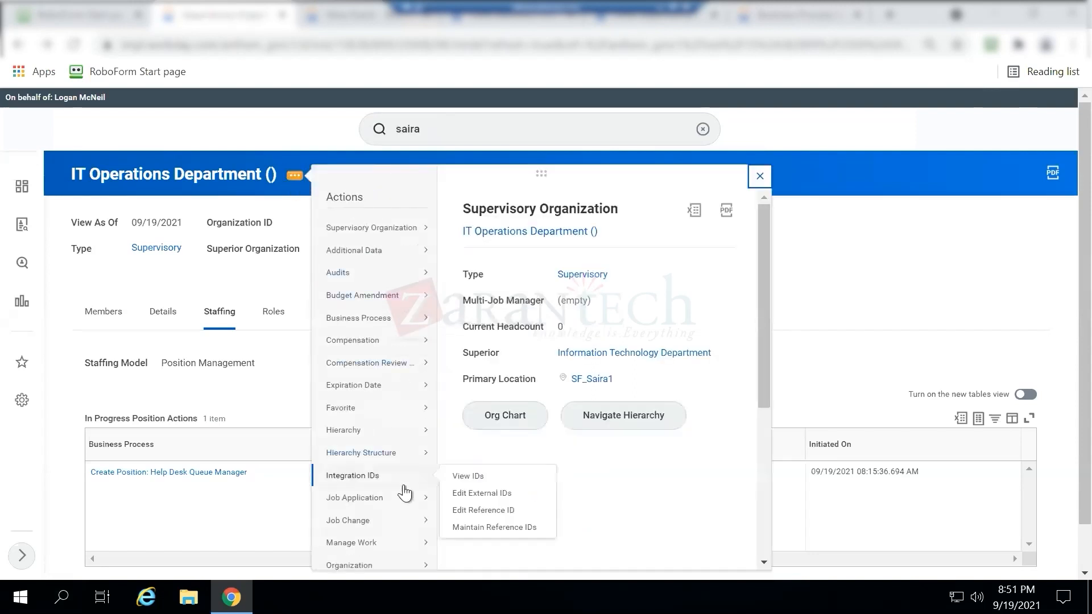
scroll(403, 487, "down", 3)
scroll(404, 489, "down", 2)
mouse_move(412, 312)
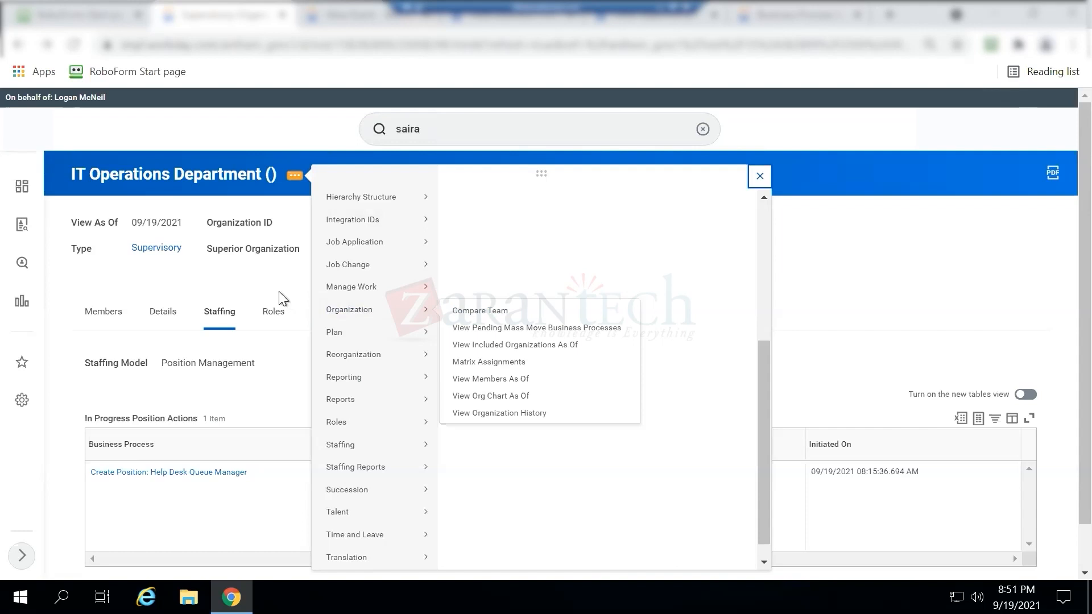
left_click(278, 261)
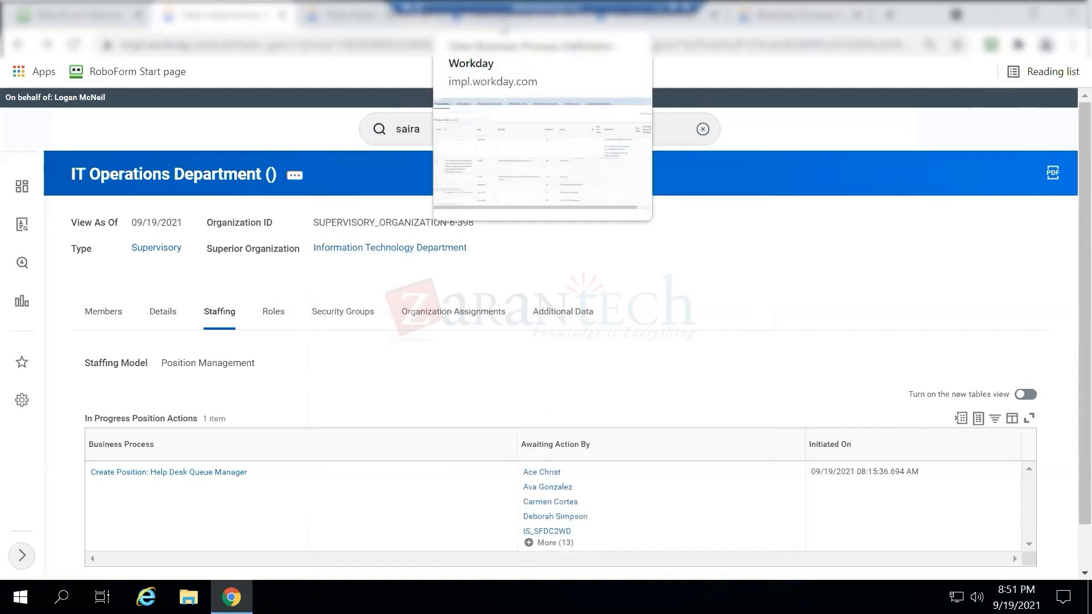
Step: Switch to the IT Services Department and review its available organization actions and its in-progress hiring restriction processes
left_click(628, 23)
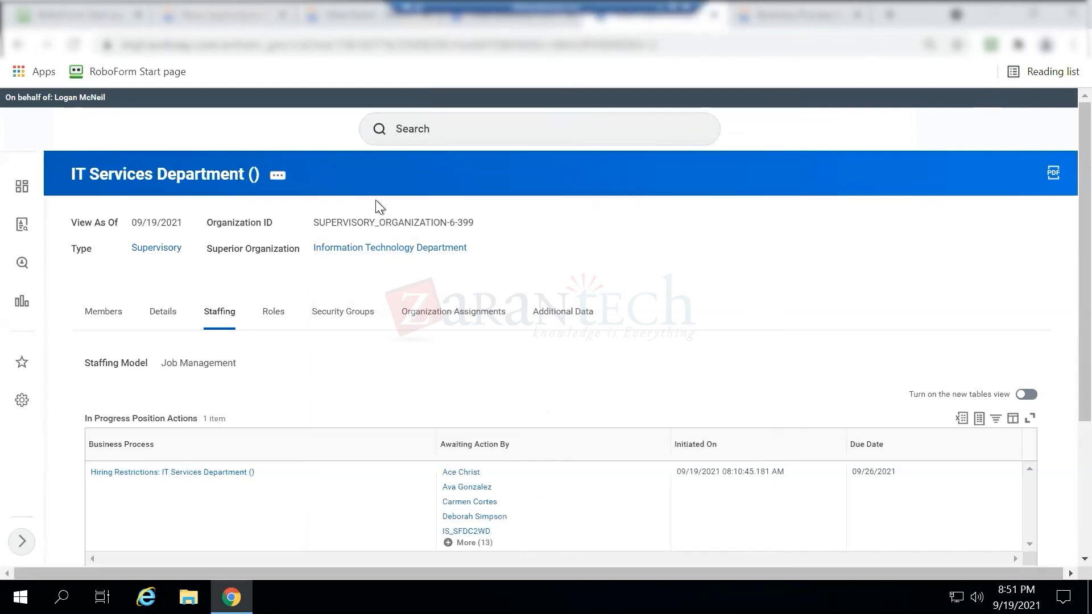
left_click(276, 177)
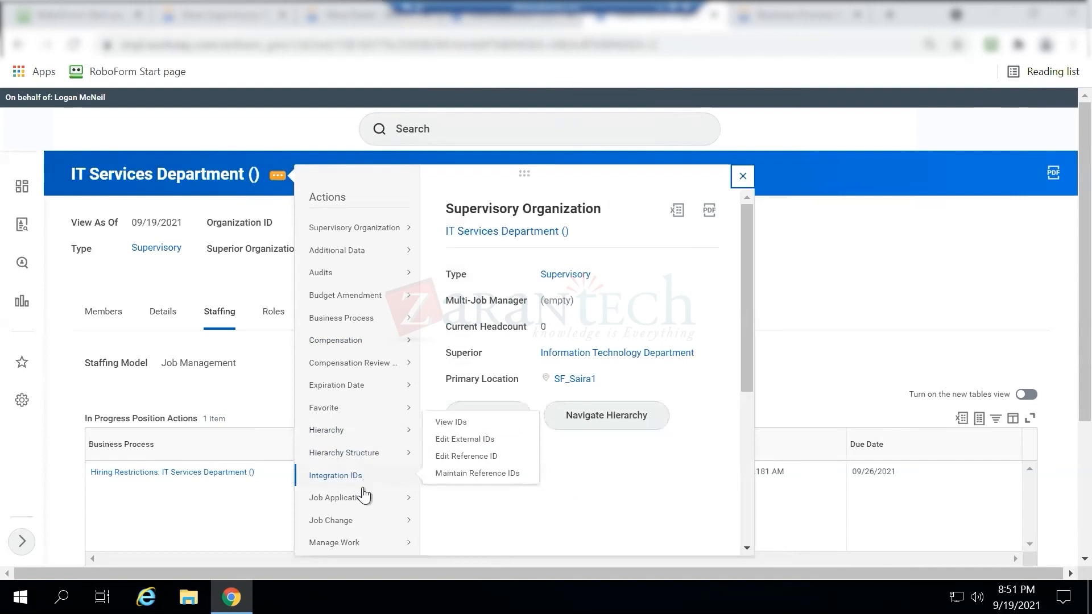
scroll(360, 481, "down", 5)
mouse_move(347, 276)
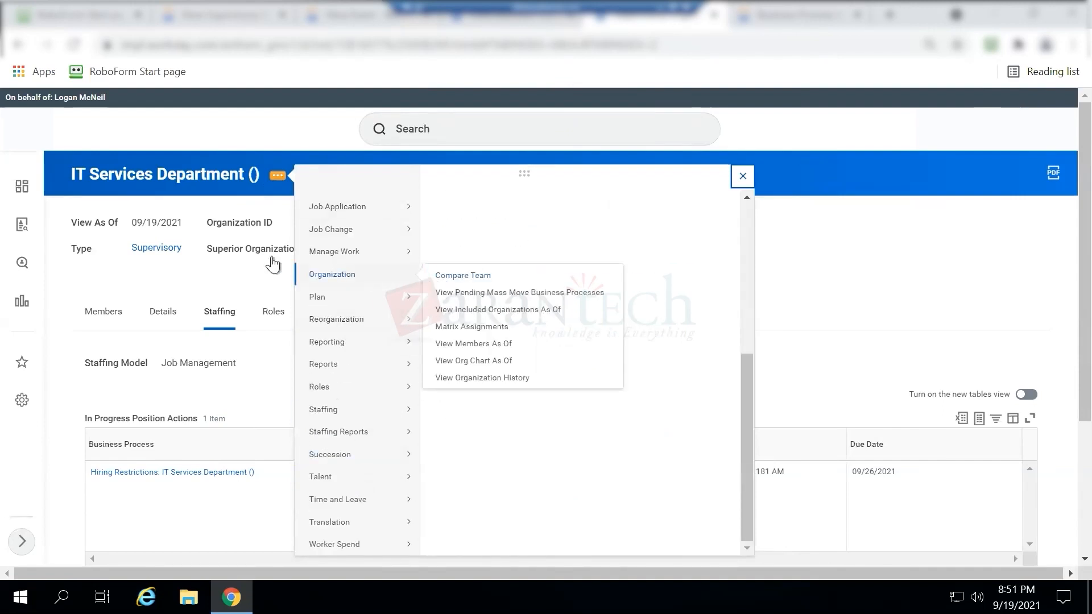
left_click(240, 265)
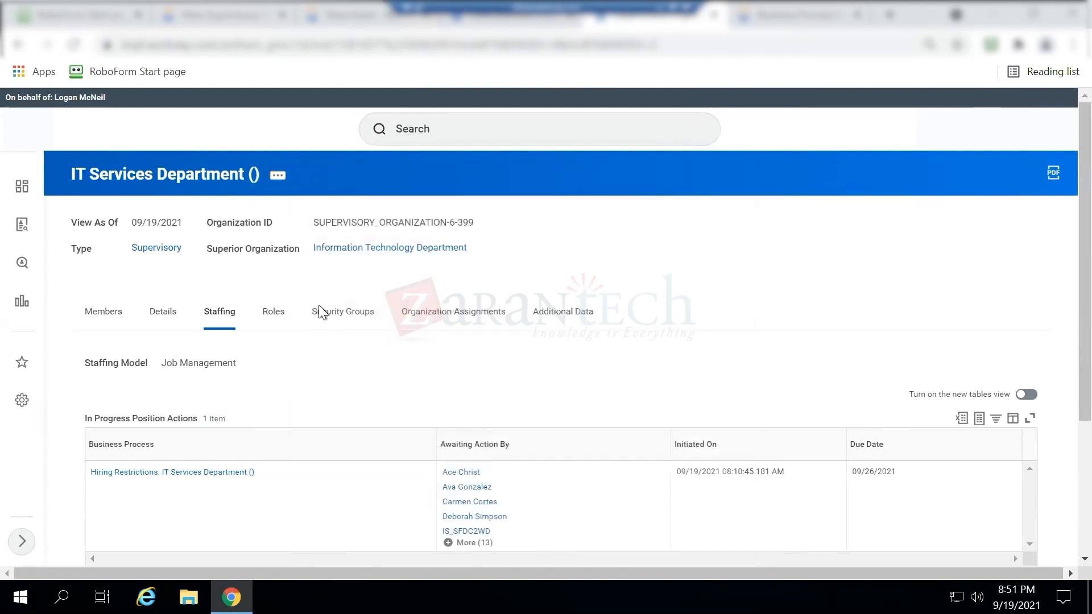
scroll(541, 417, "down", 3)
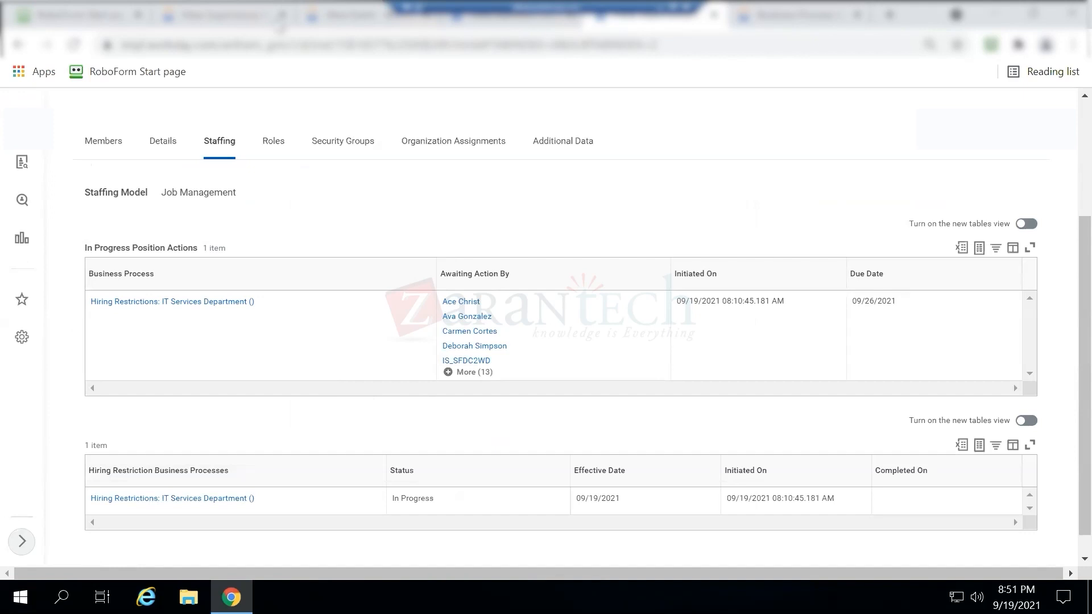
scroll(297, 163, "down", 1)
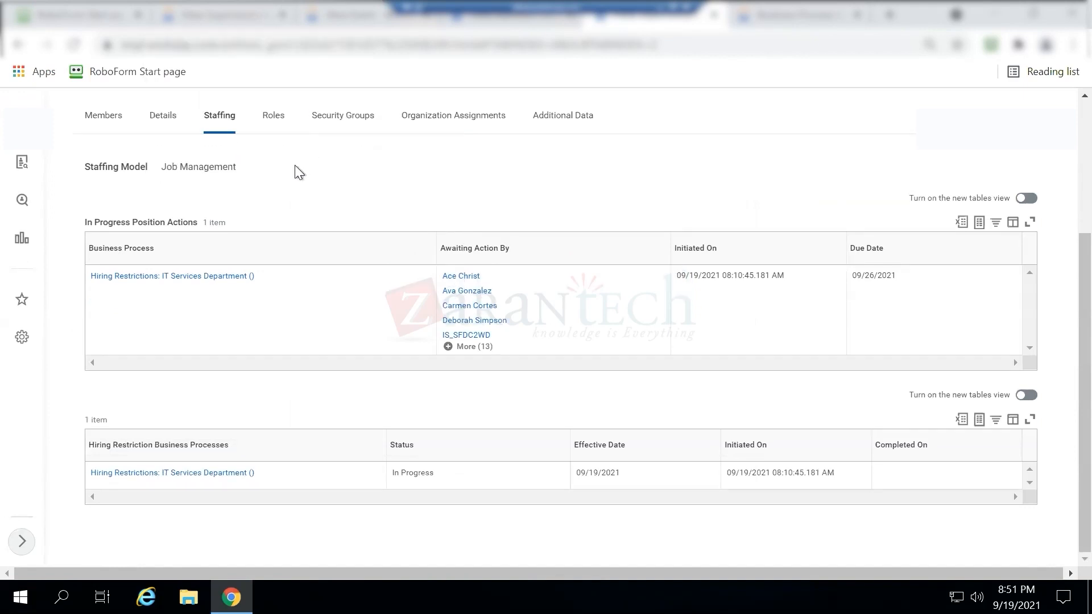
left_click(1087, 124)
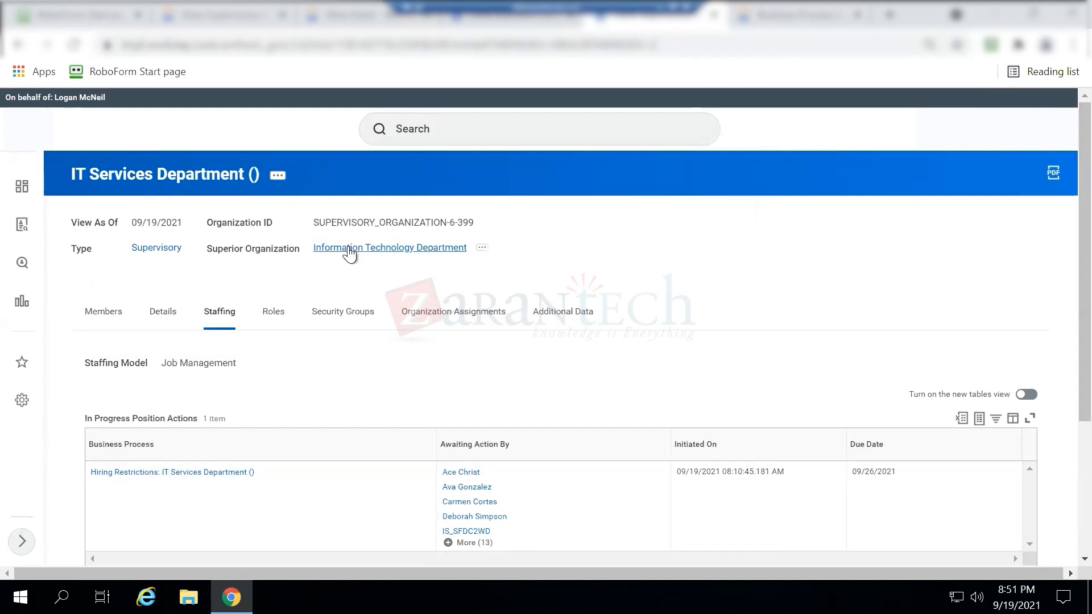
Step: Change the staffing model of the superior Information Technology Department to Job Management Enabled
left_click(408, 249)
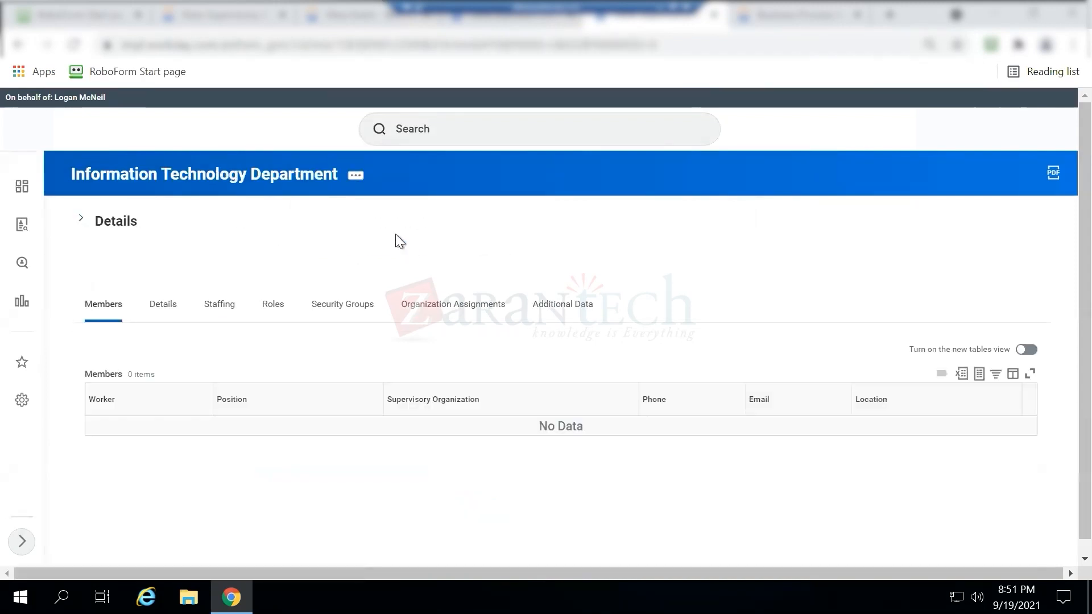
left_click(354, 177)
mouse_move(462, 230)
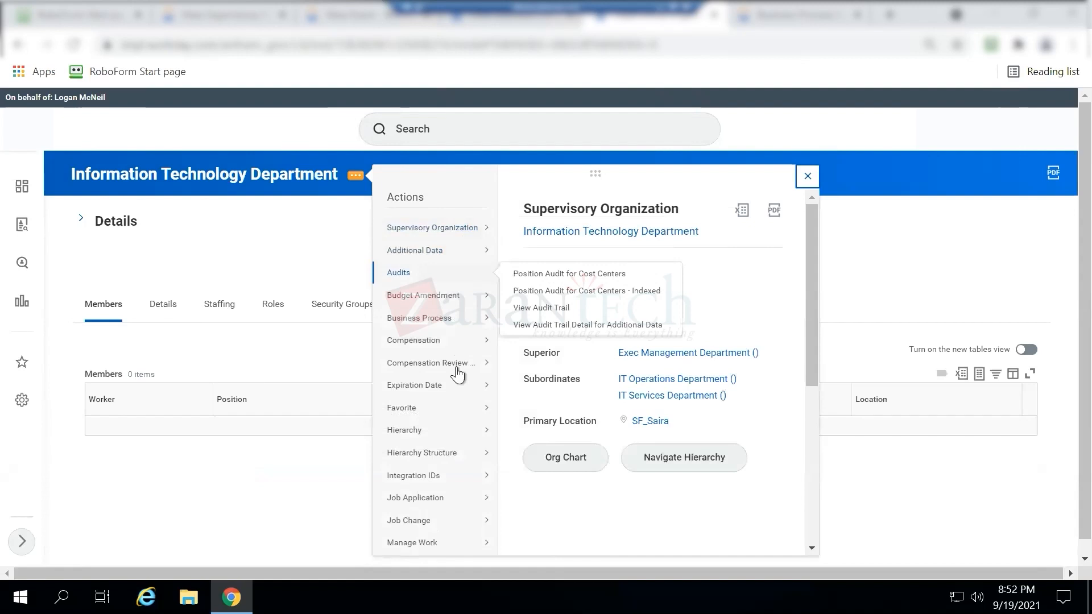
scroll(450, 472, "down", 5)
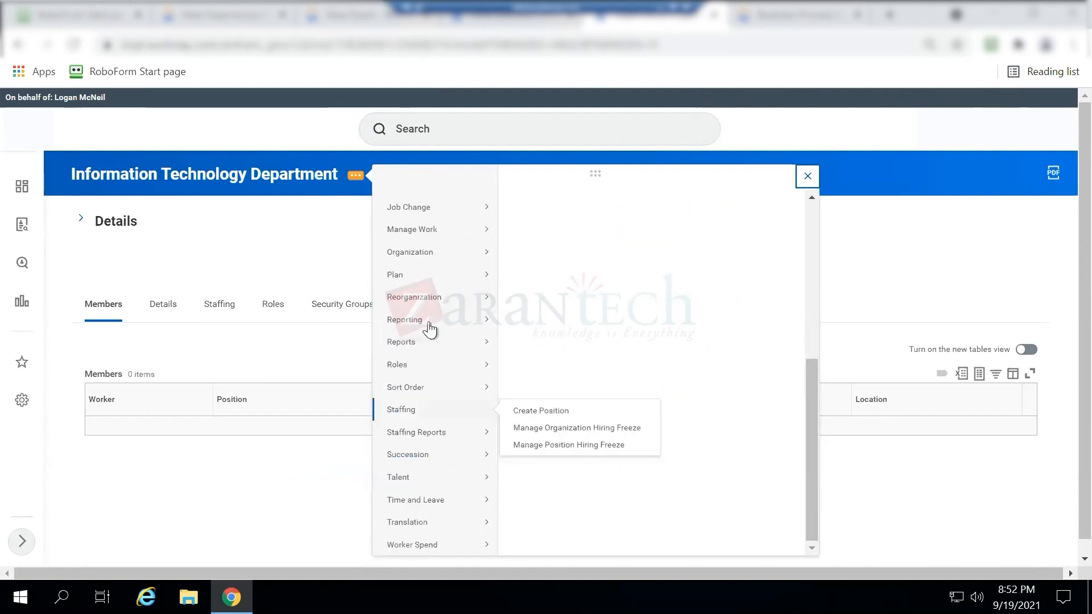
mouse_move(463, 256)
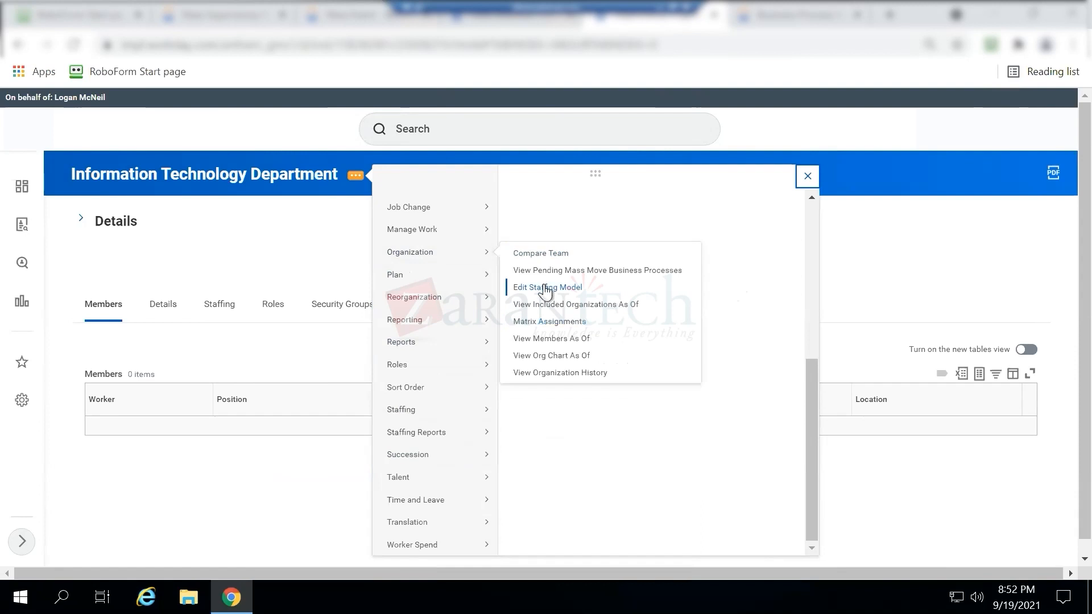
left_click(545, 288)
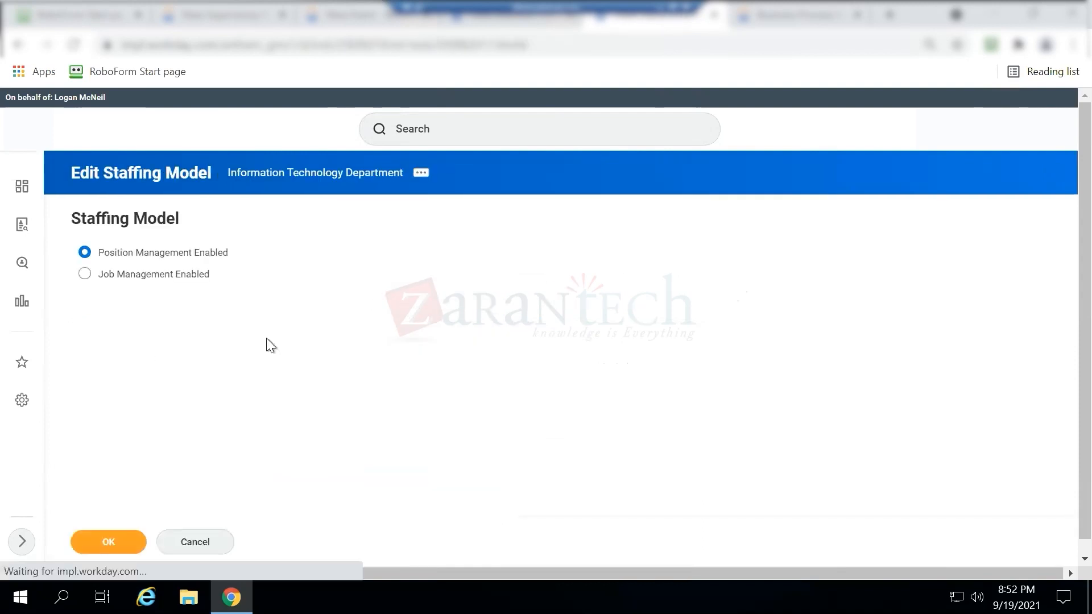
left_click(85, 274)
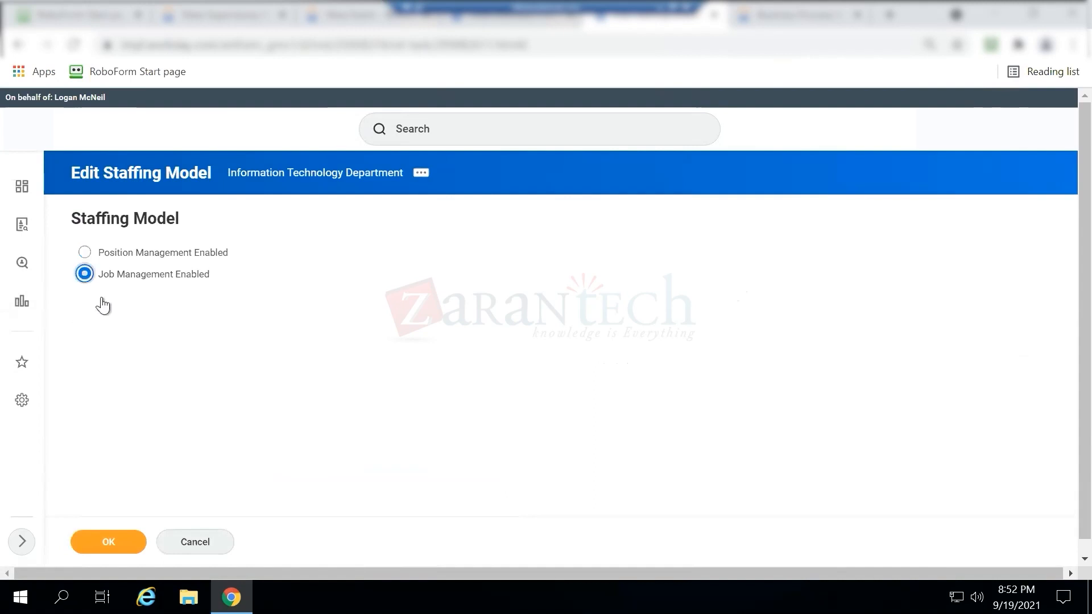
left_click(126, 549)
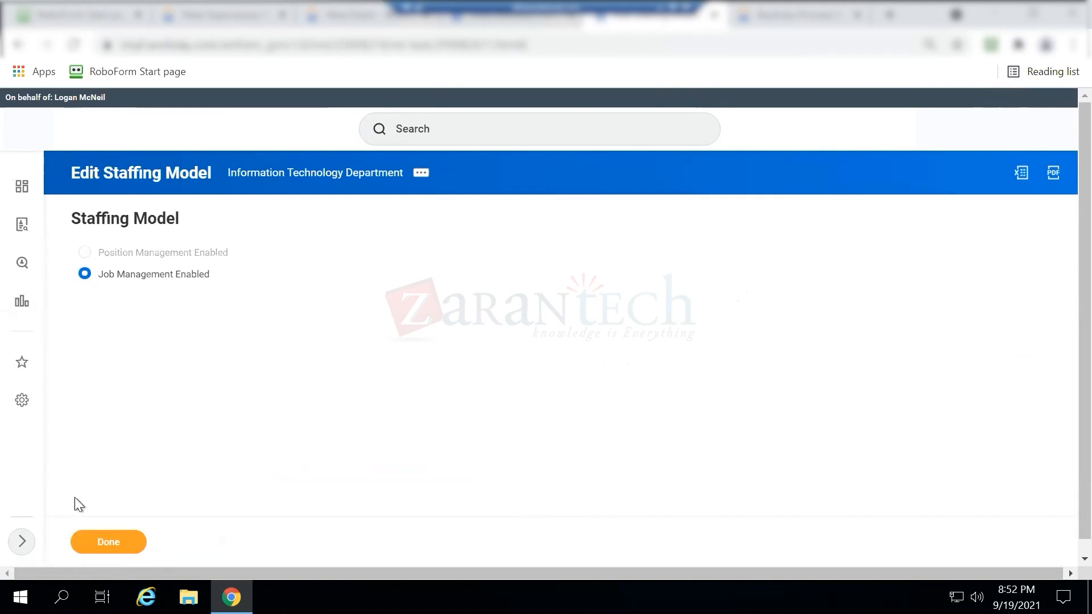
left_click(103, 542)
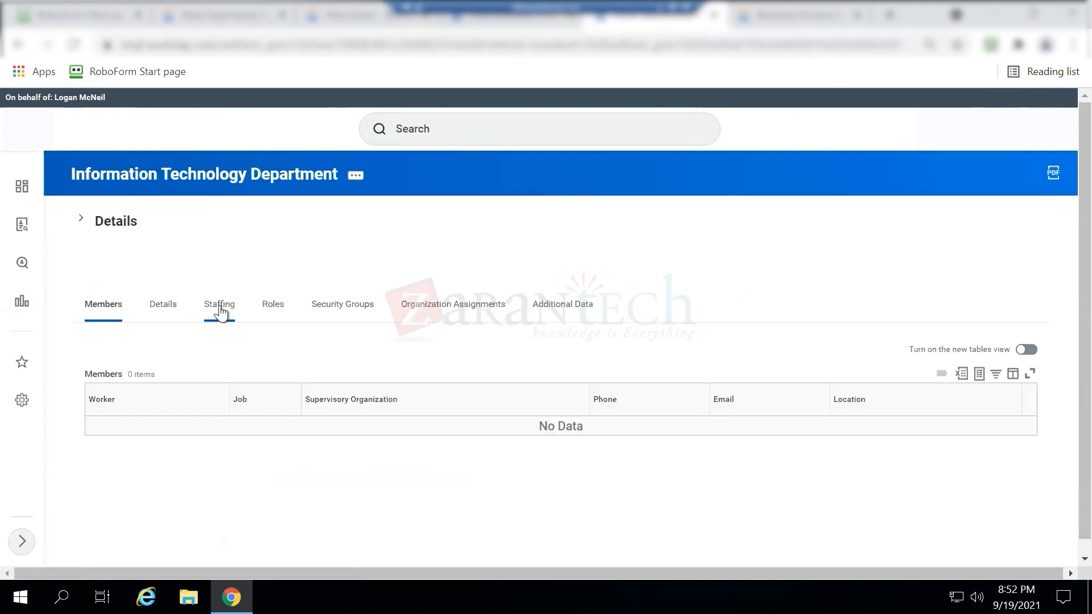
Step: Open the Set Hiring Restrictions form for the Information Technology Department, review its fields and cancel without submitting
left_click(355, 176)
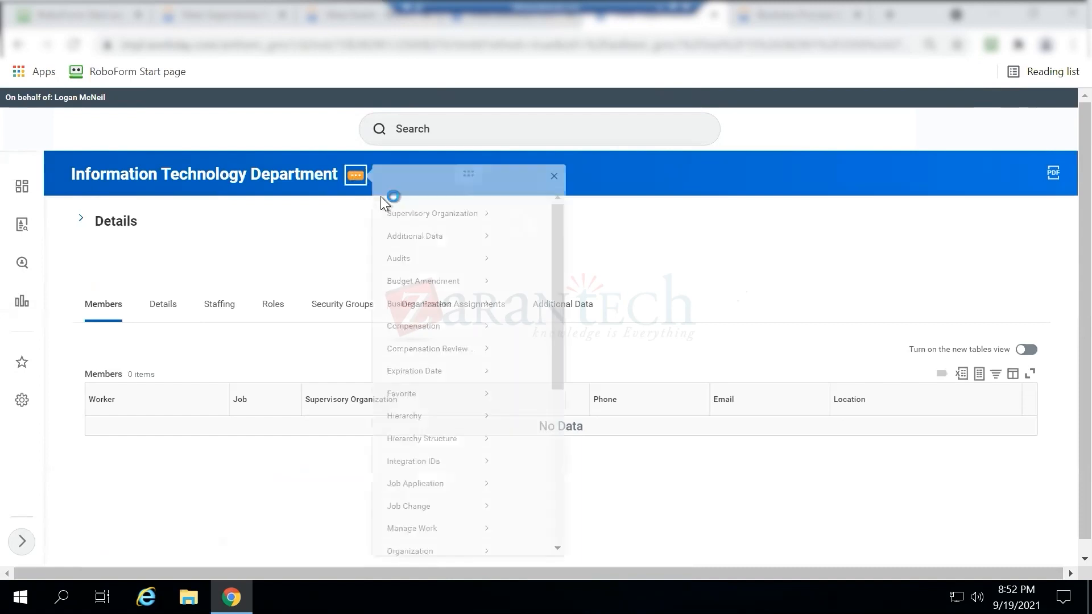
mouse_move(437, 511)
scroll(438, 522, "down", 3)
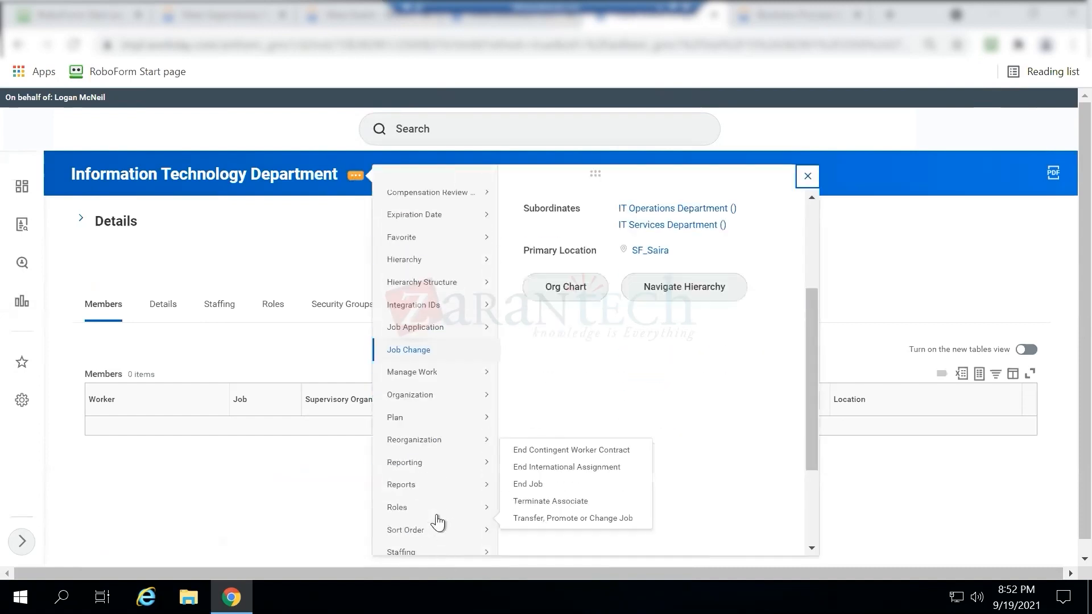
mouse_move(446, 395)
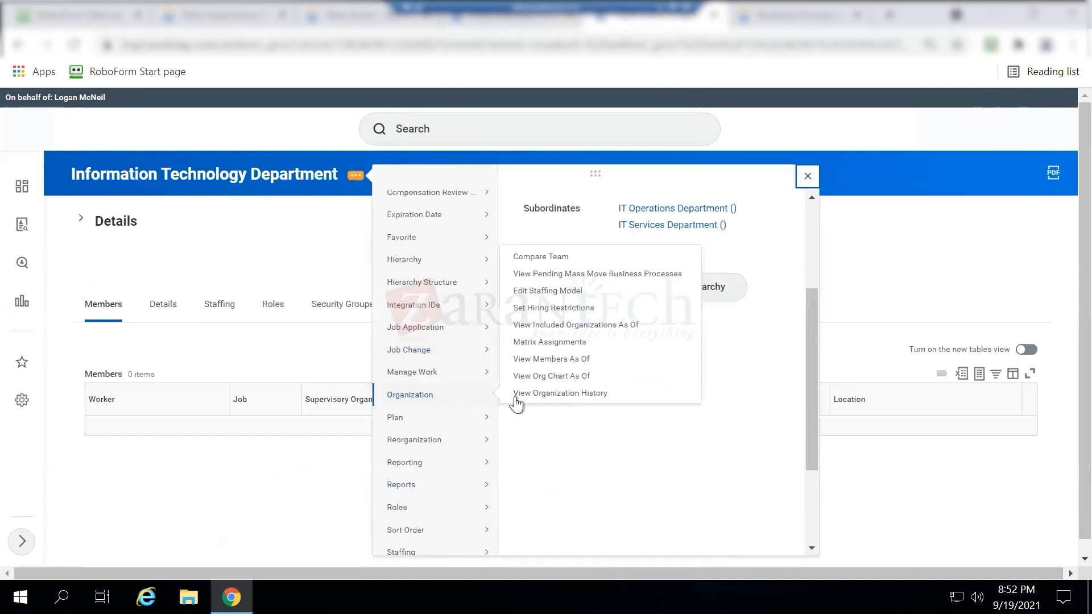
left_click(233, 406)
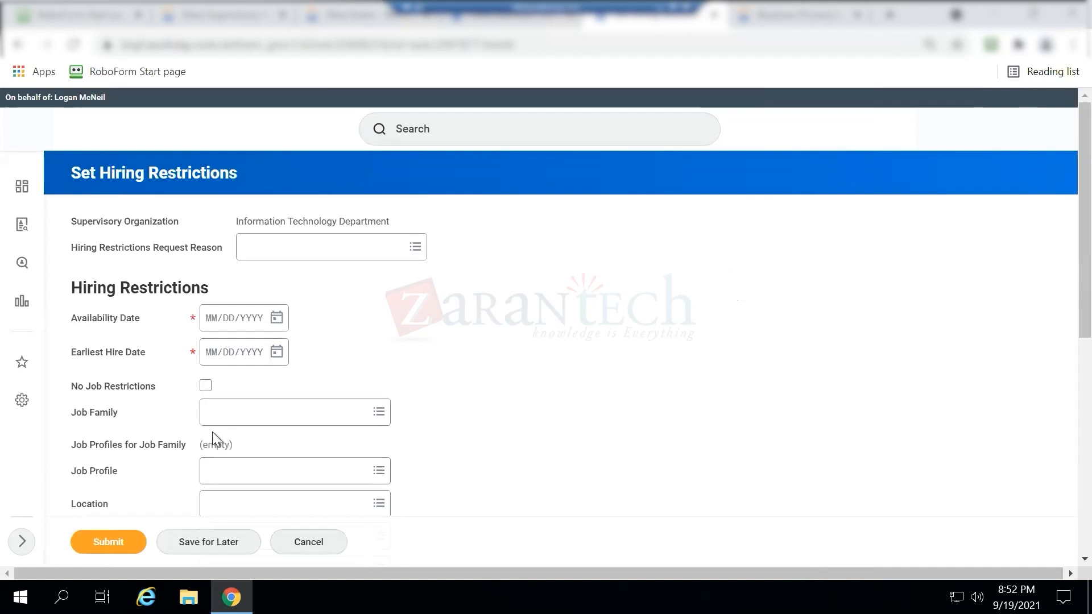
left_click(318, 540)
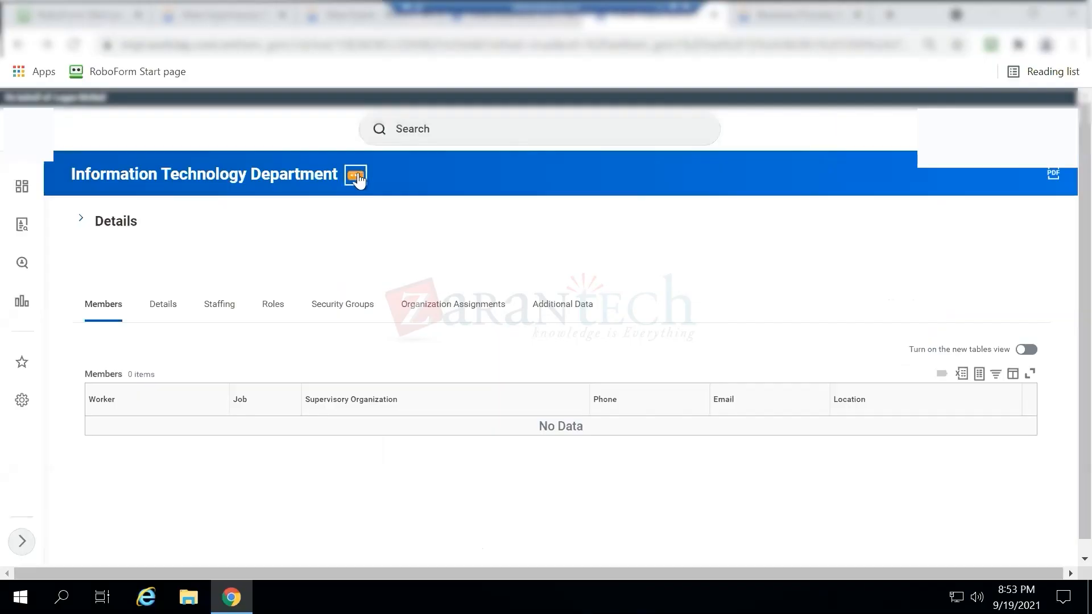
Step: Check the staffing and staffing report actions available for the Information Technology Department
left_click(355, 177)
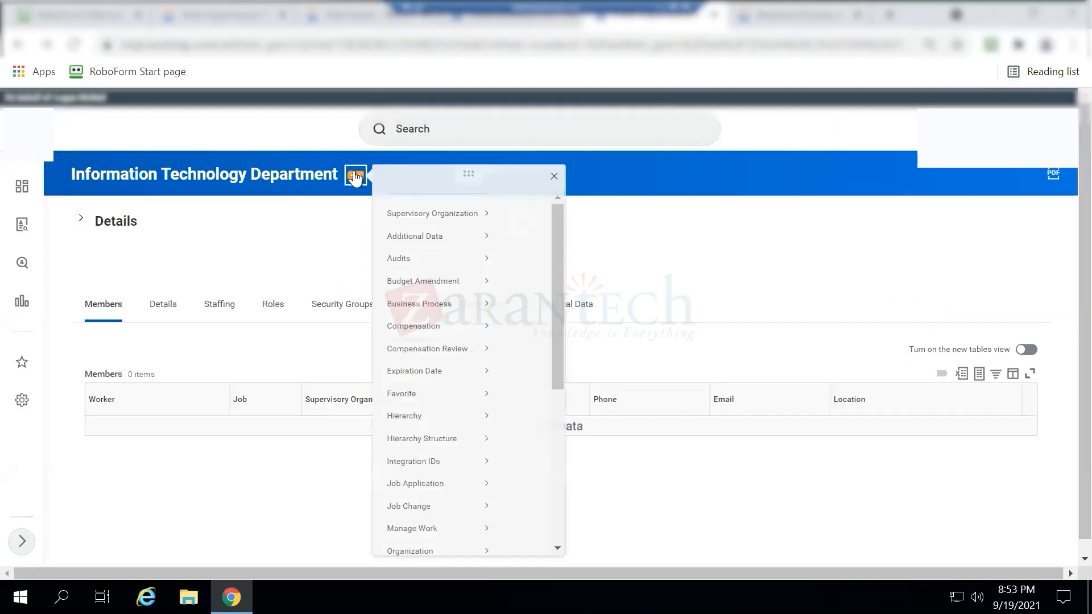
left_click(457, 227)
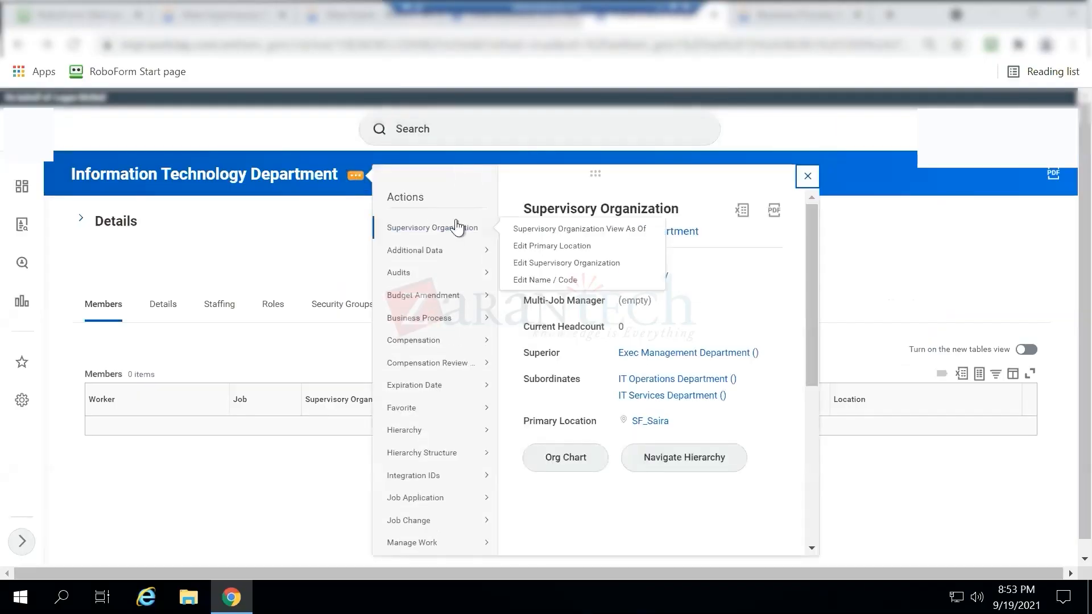
scroll(445, 505, "down", 5)
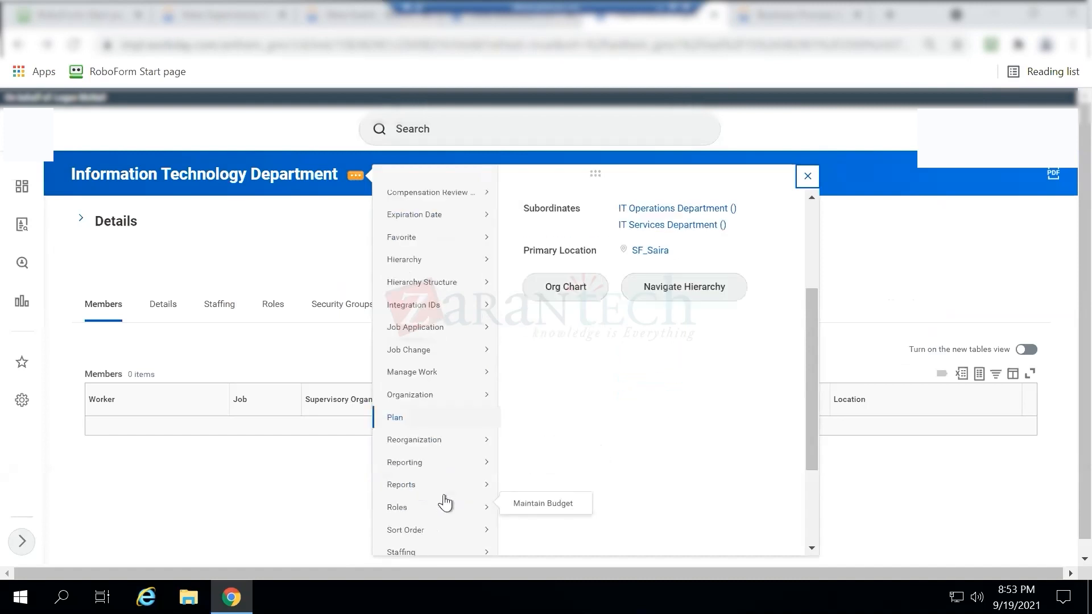
mouse_move(442, 411)
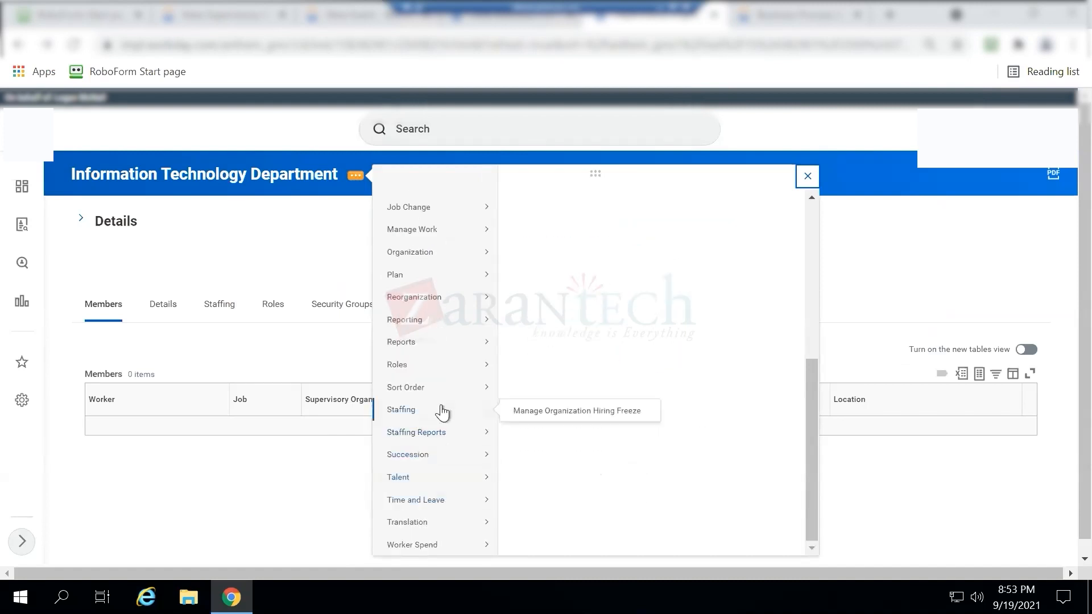
mouse_move(422, 434)
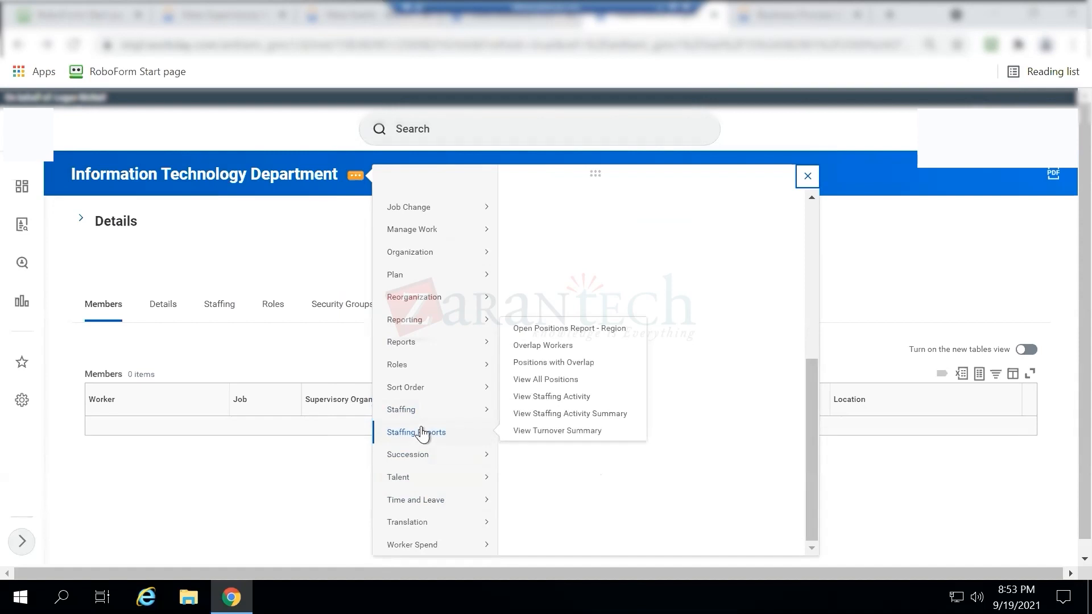
scroll(422, 433, "up", 3)
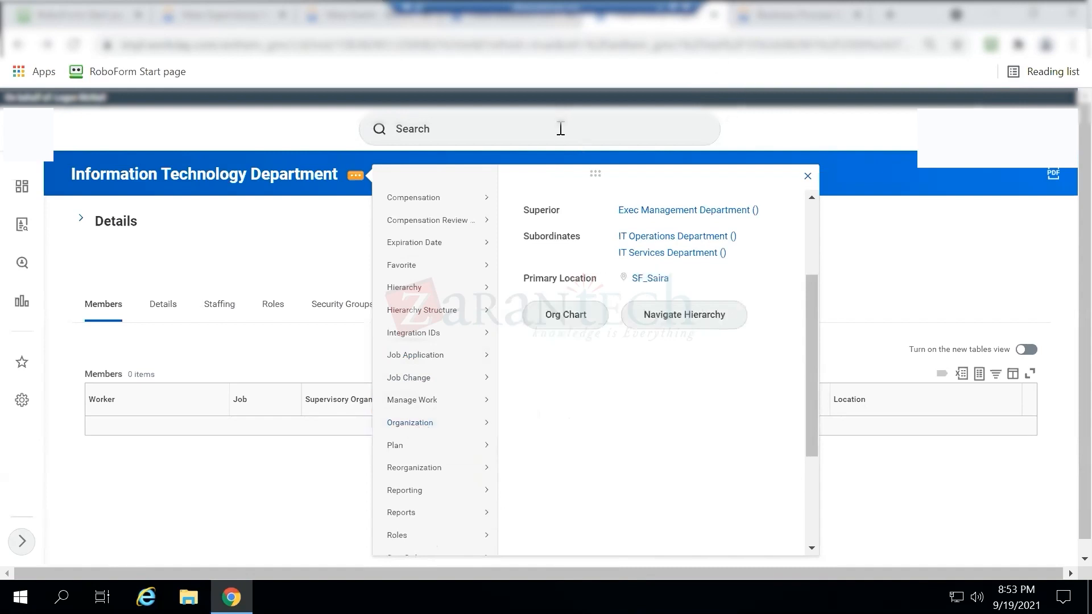
Step: Find and open the Maintain Staffing Models task and examine the staffing models of the listed organizations
left_click(541, 137)
type("mai")
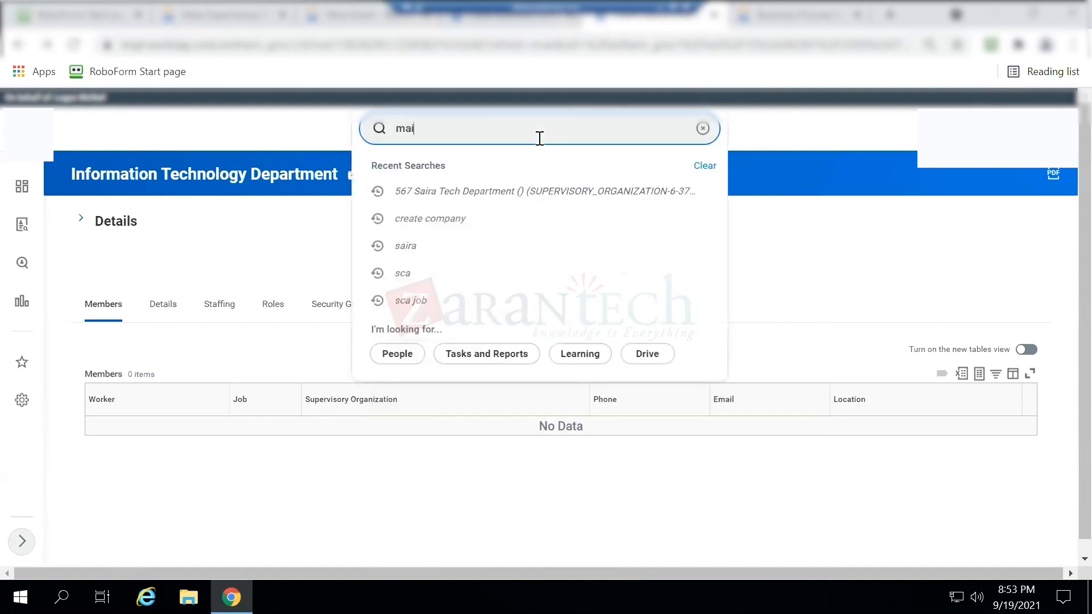
type("ntain staffin")
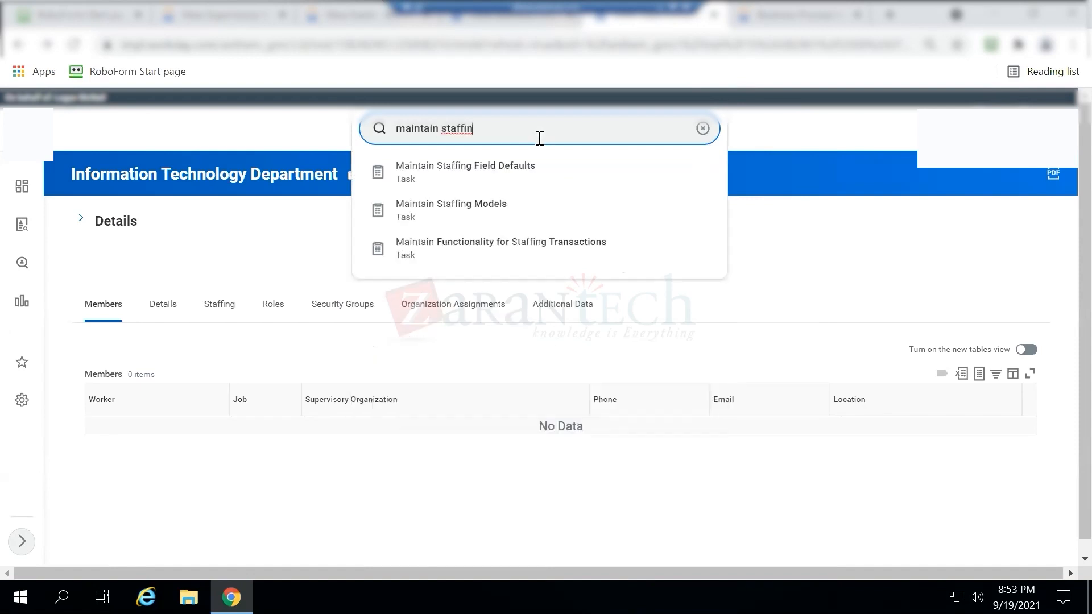
left_click(511, 209)
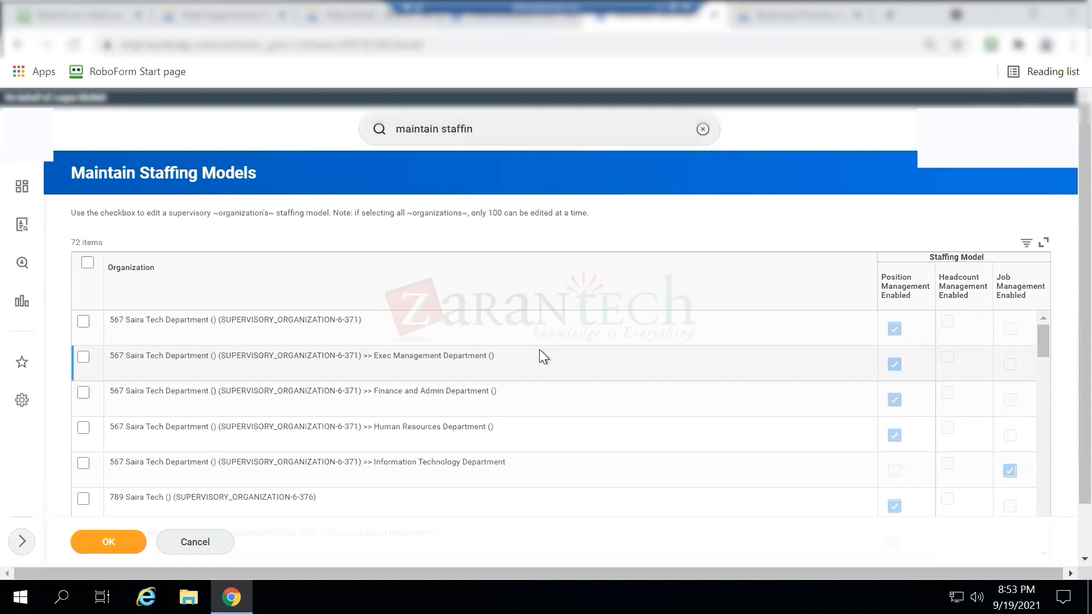
left_click_drag(1087, 149, 1087, 178)
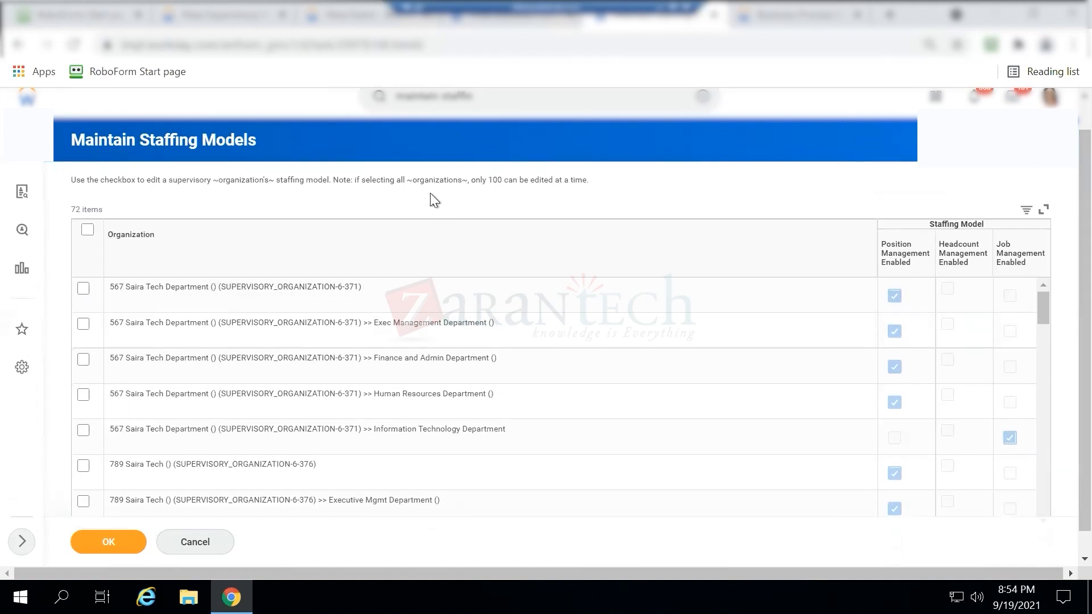
left_click_drag(1084, 299, 1083, 323)
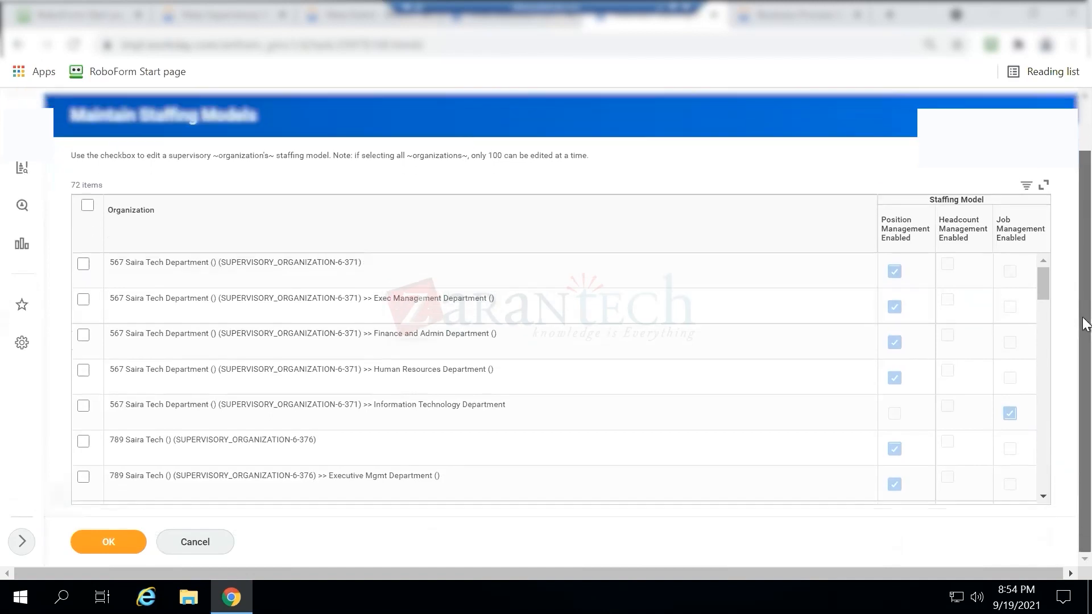
Step: Try enabling Job Management for the 567 Saira Tech Department, restore Position Management, deselect the row and look through the other organizations
left_click(83, 265)
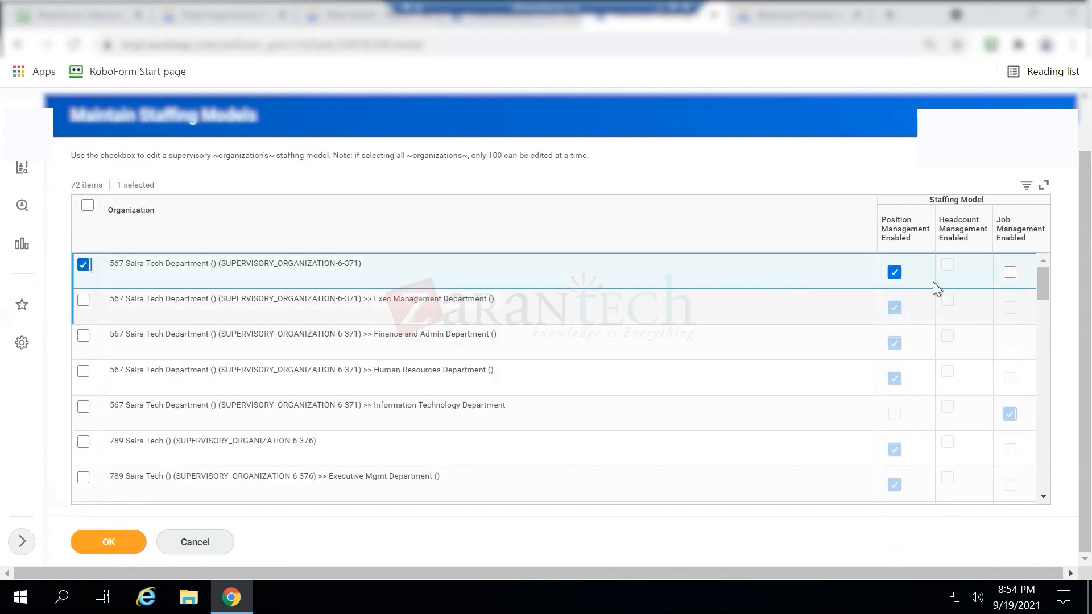
left_click(1011, 273)
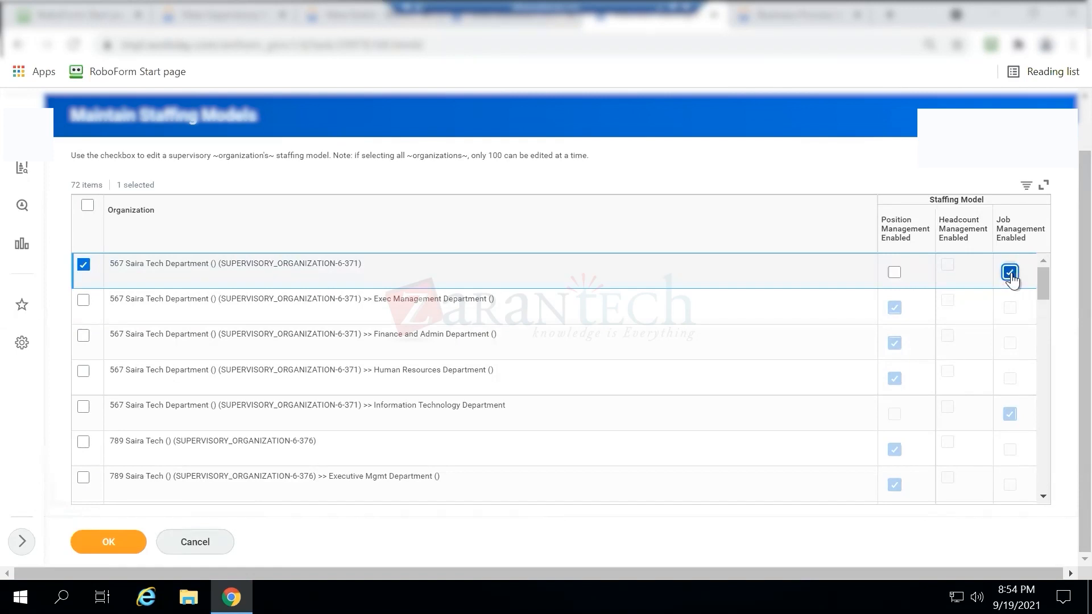
left_click(895, 274)
left_click(83, 266)
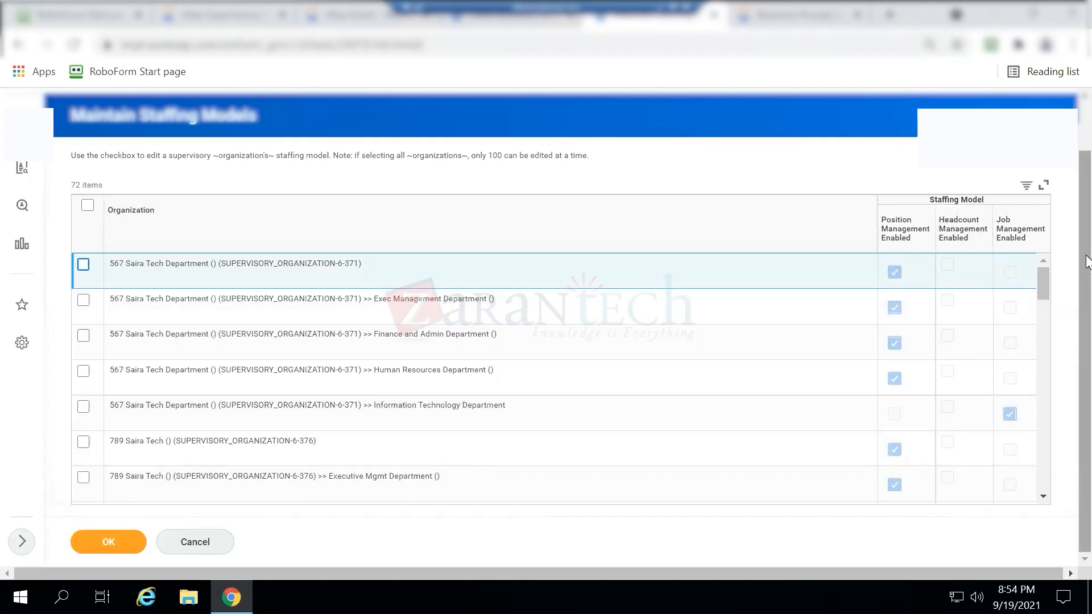
left_click_drag(1042, 287, 1040, 337)
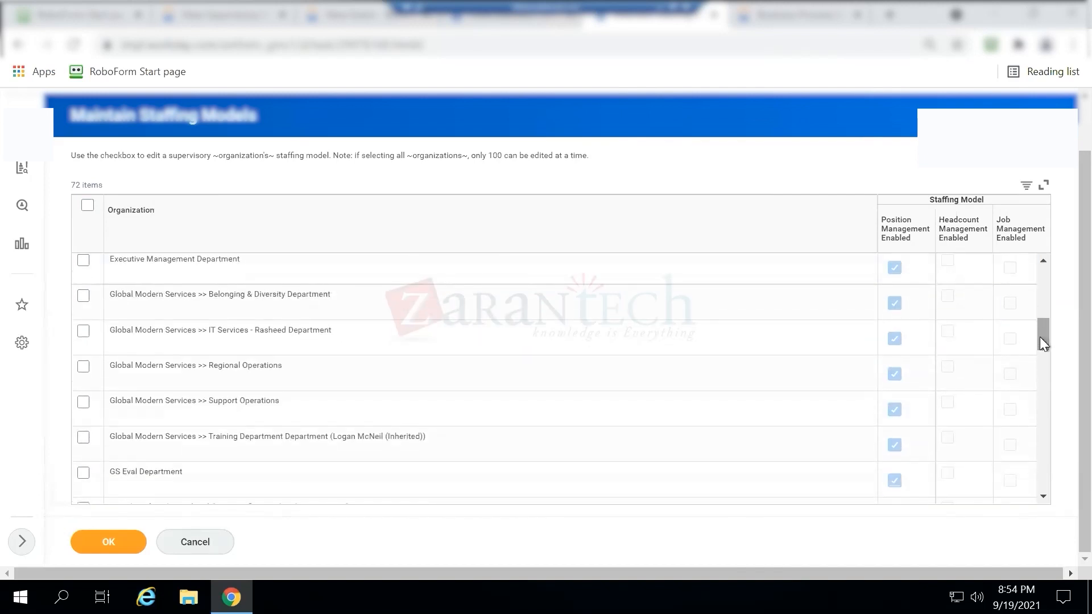